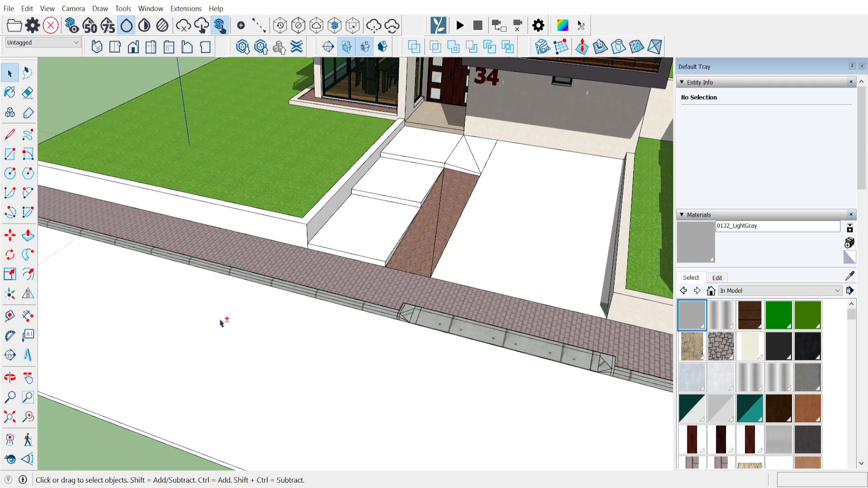
Switch to Lumion and assign the Asphalt 015 2048 landscape material to the surface with the default material
middle_click_drag(221, 322, 261, 308)
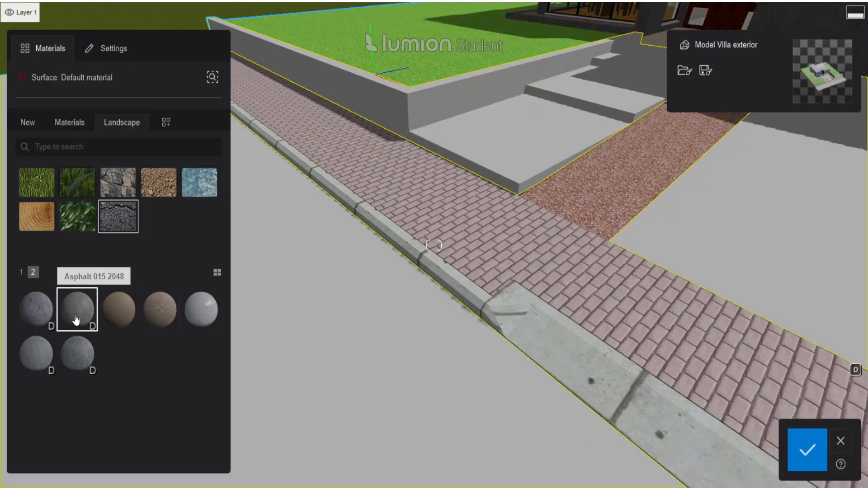
left_click(75, 320)
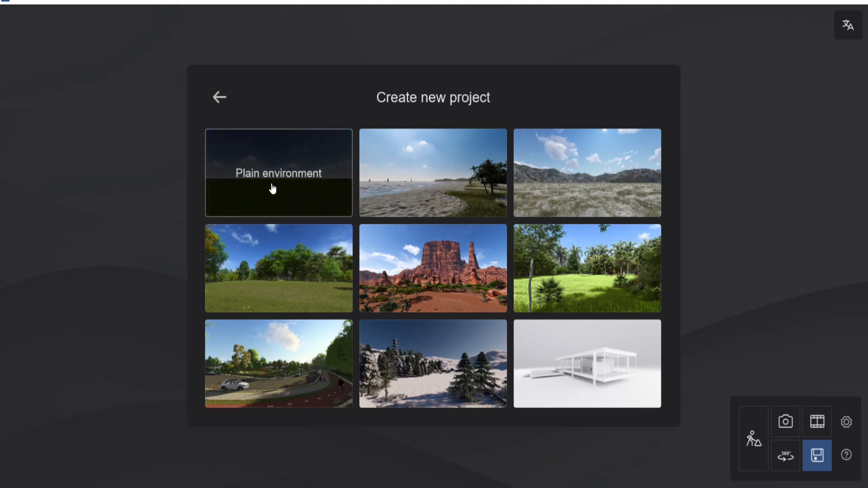
Create a new project with the plain environment and open the file selection for importing a new model
left_click(273, 188)
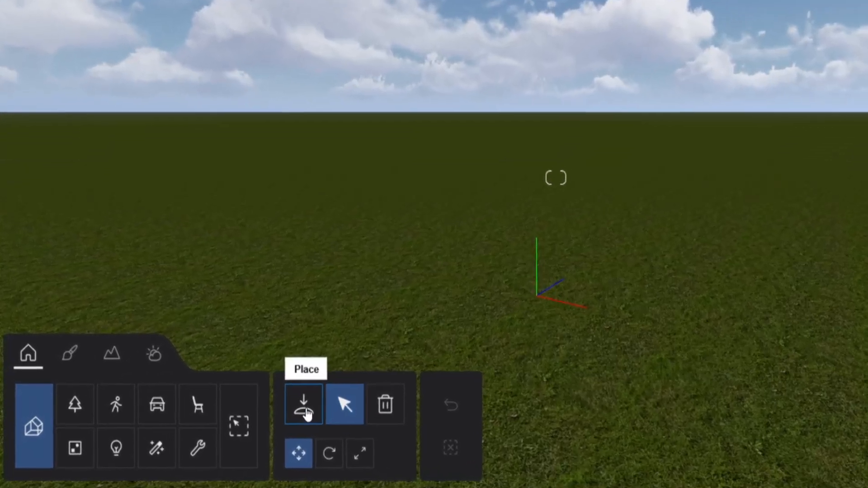
left_click(239, 425)
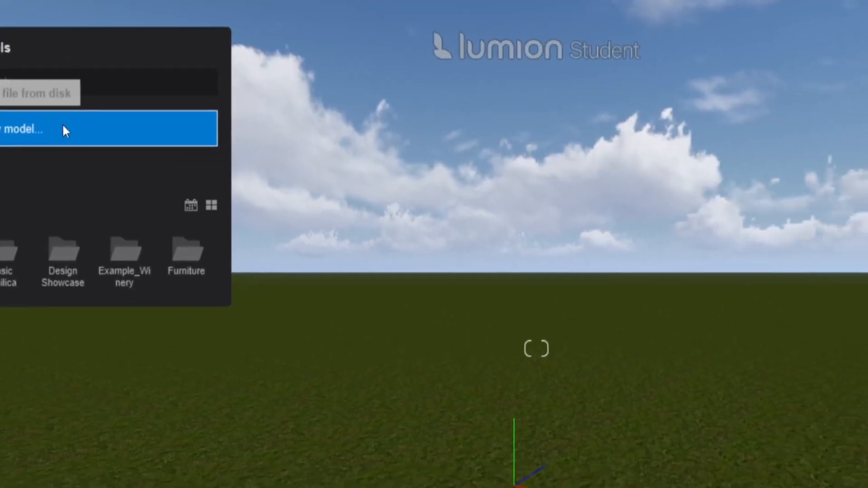
left_click(163, 151)
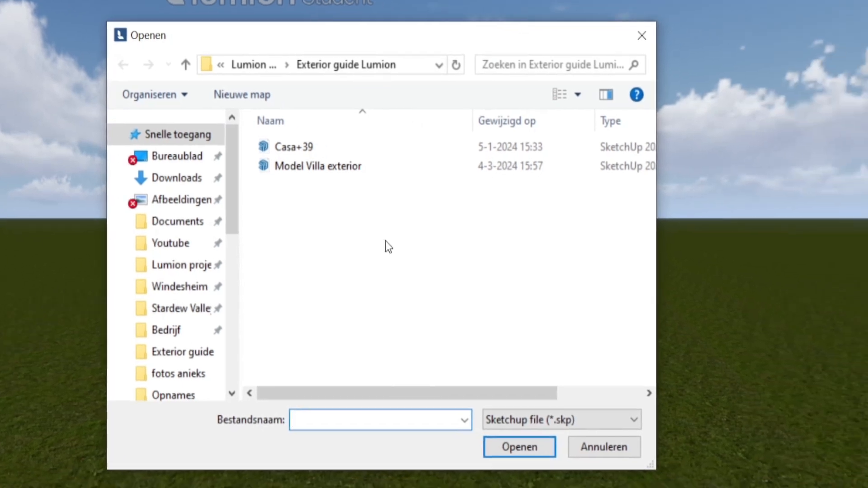
Choose the SketchUp file Model Villa exterior as the model to import
left_click(305, 167)
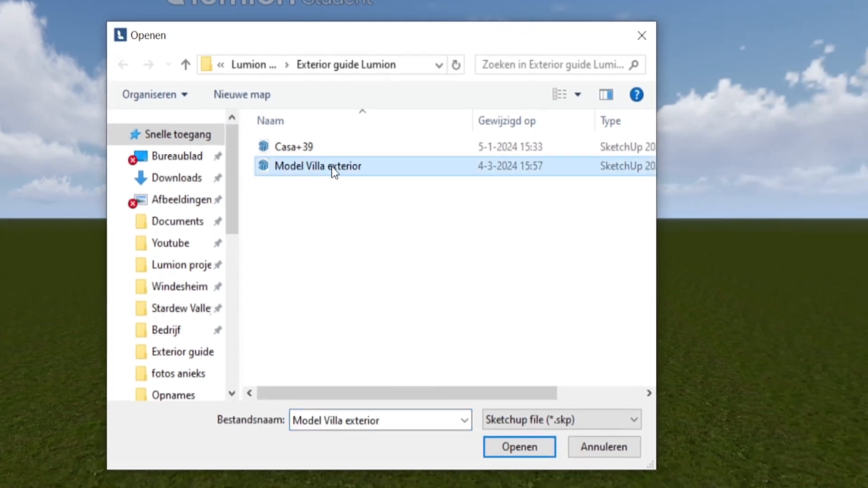
left_click(516, 419)
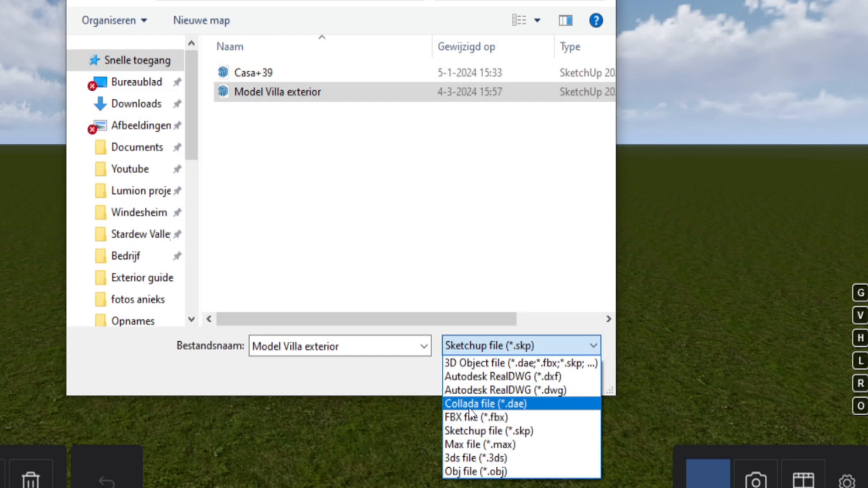
left_click(429, 255)
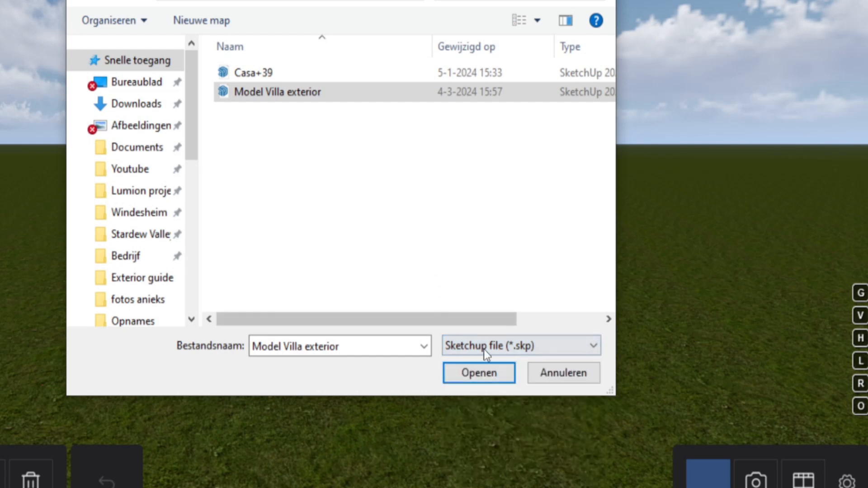
left_click(479, 373)
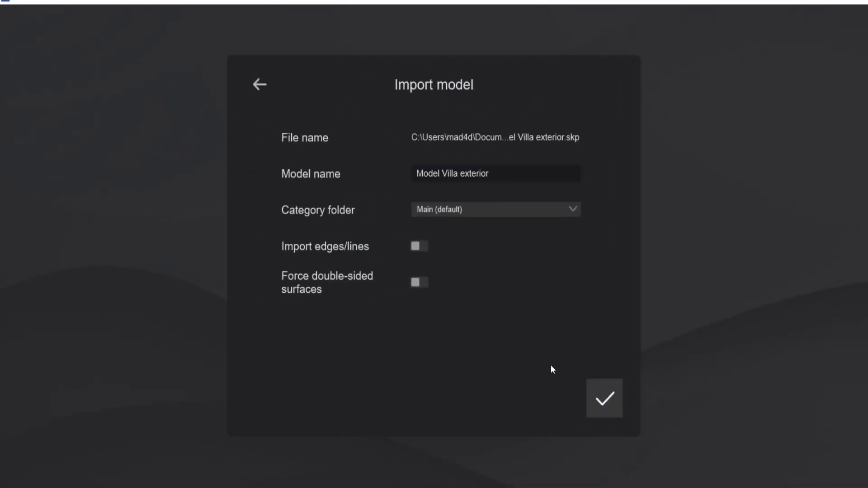
Import the model into the Projects category folder, with edges/lines and forced double-sided surfaces off
left_click(446, 211)
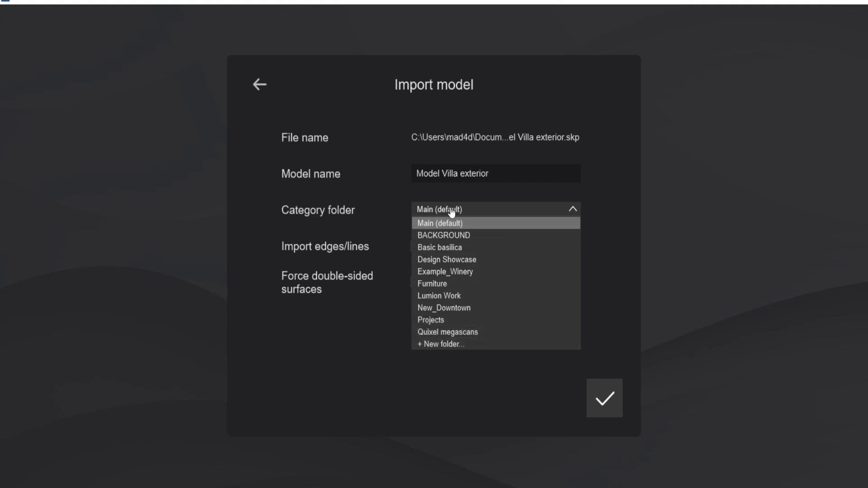
left_click(456, 321)
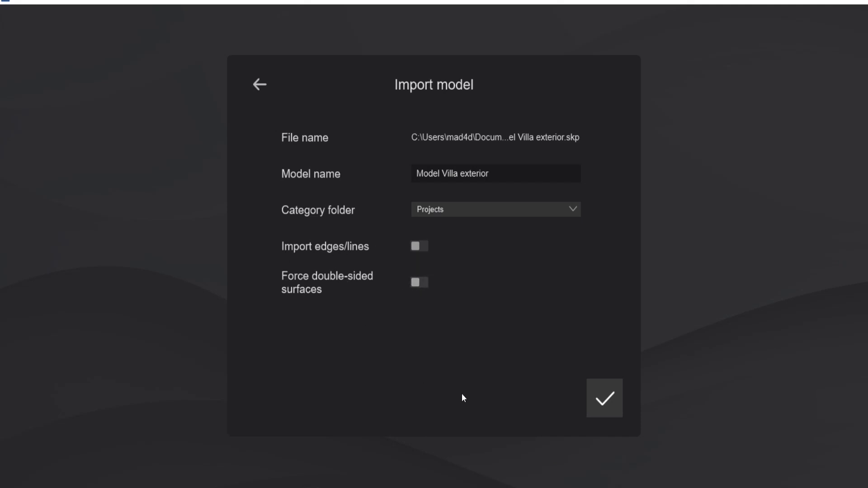
left_click(604, 400)
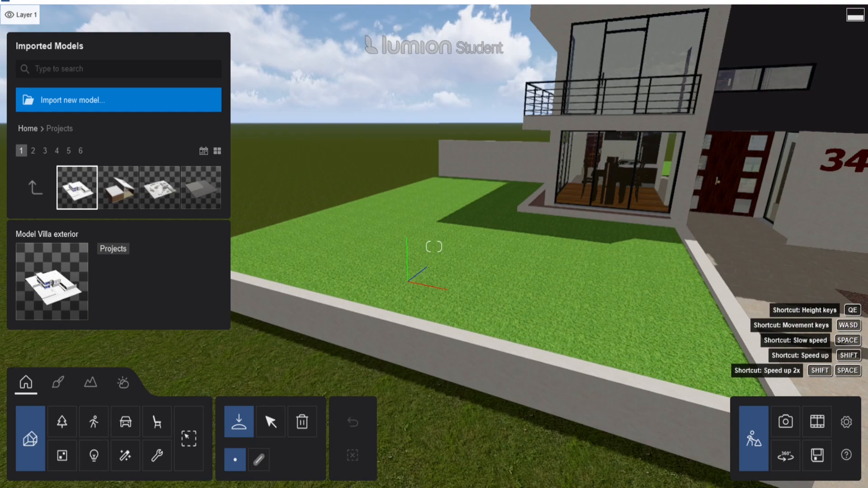
Place the imported villa model on the terrain close to the world origin
key("s")
right_click_drag(434, 246, 431, 281)
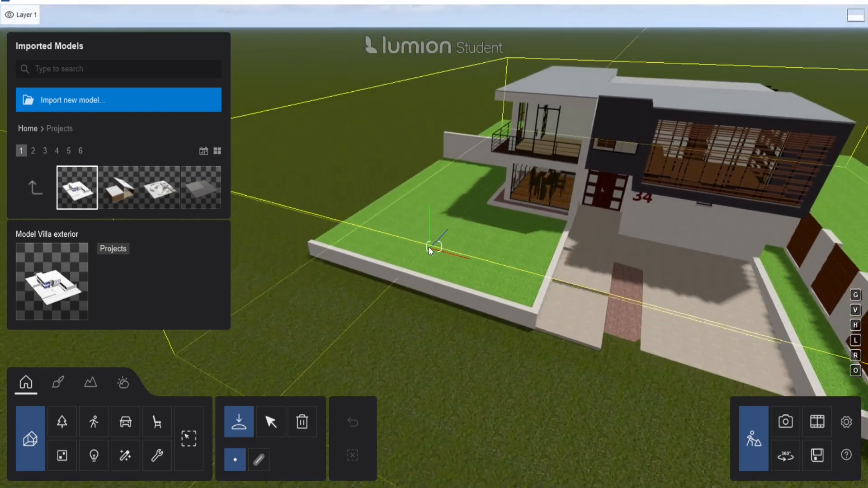
left_click(430, 250)
Select the villa model and set its X, Y and Z position to 0 m
left_click(272, 430)
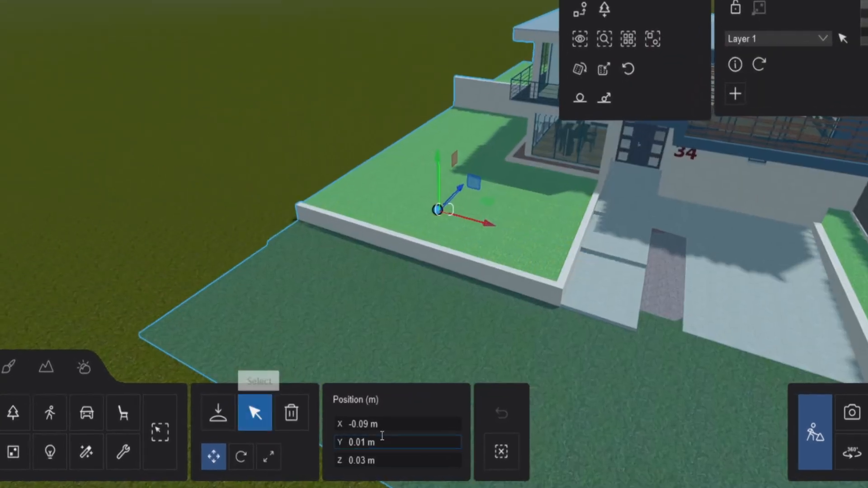
left_click(390, 433)
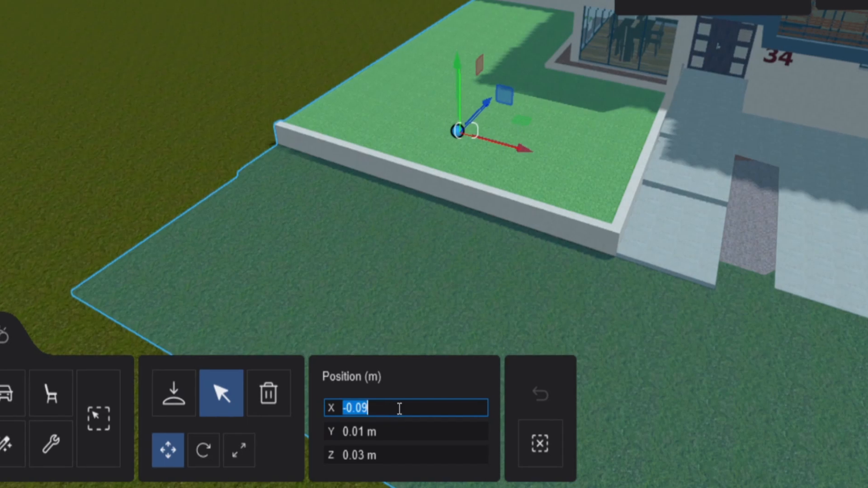
type("0")
left_click(393, 430)
type("0")
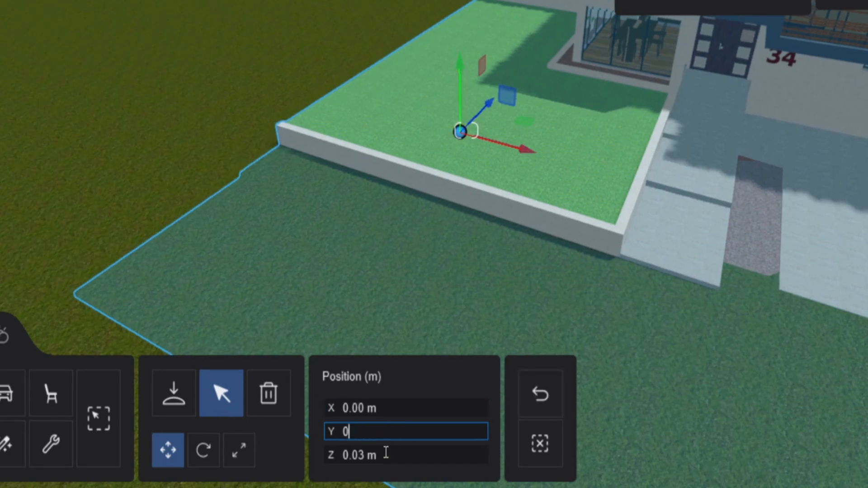
Raise the villa model slightly along the Y axis so its street surface sits above the terrain
right_click_drag(351, 272, 347, 228)
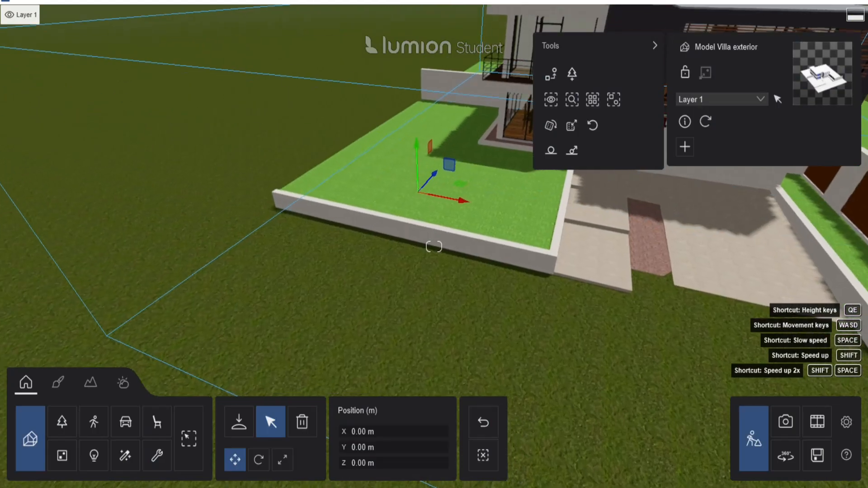
key("e")
key("w")
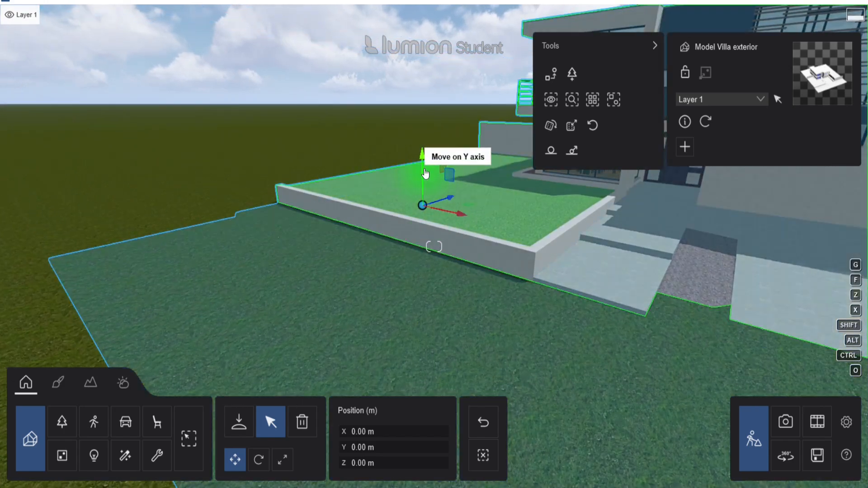
left_click_drag(423, 175, 424, 166)
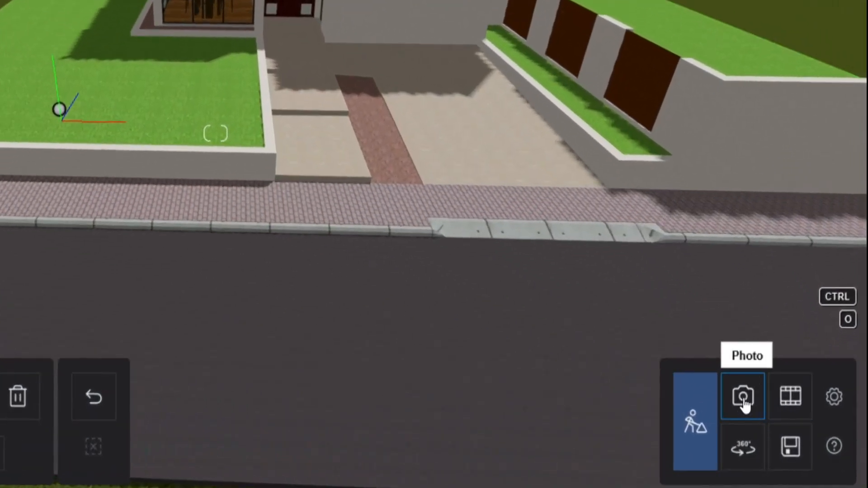
Enter Photo mode and frame the villa's front facade from low above the street
left_click(743, 397)
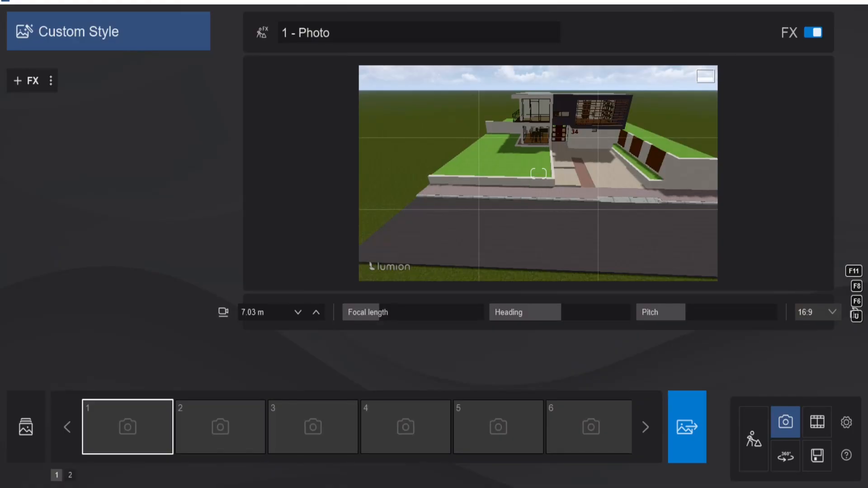
key("d")
right_click_drag(539, 174, 539, 92)
key("e")
key("w")
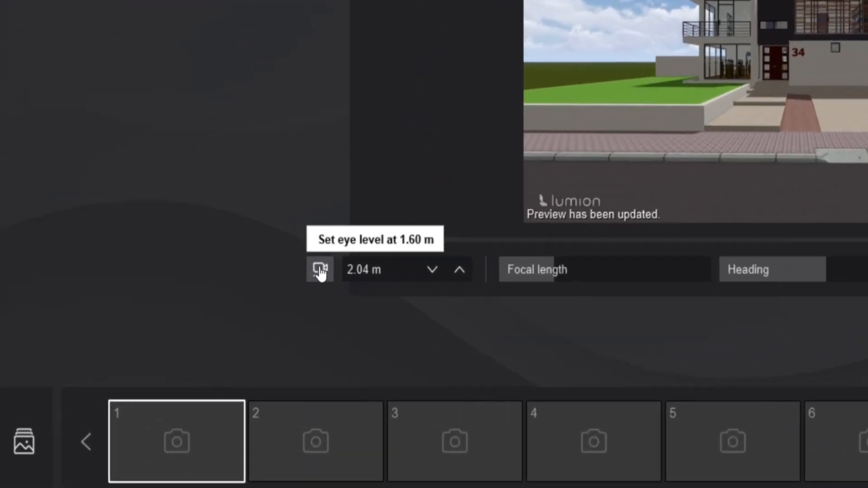
Set the camera to the 1.60 m eye level and the focal length to 25
left_click(321, 270)
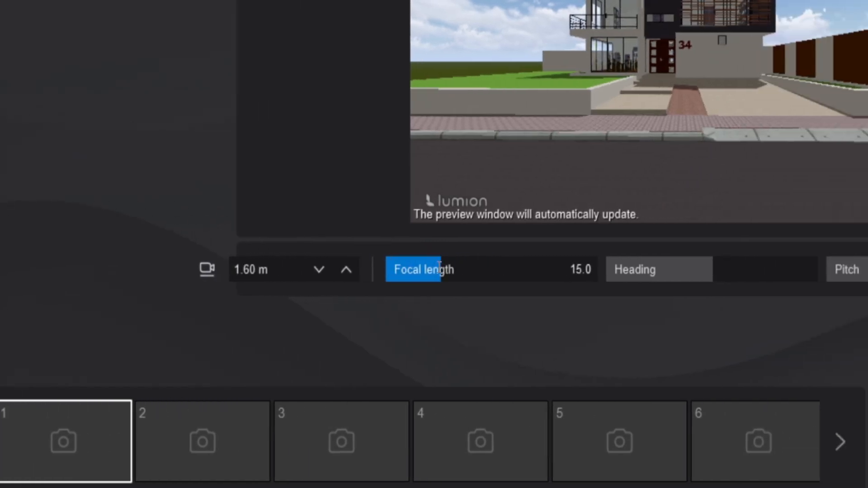
key("BackSpace")
key("BackSpace")
key("BackSpace")
key("BackSpace")
type("25")
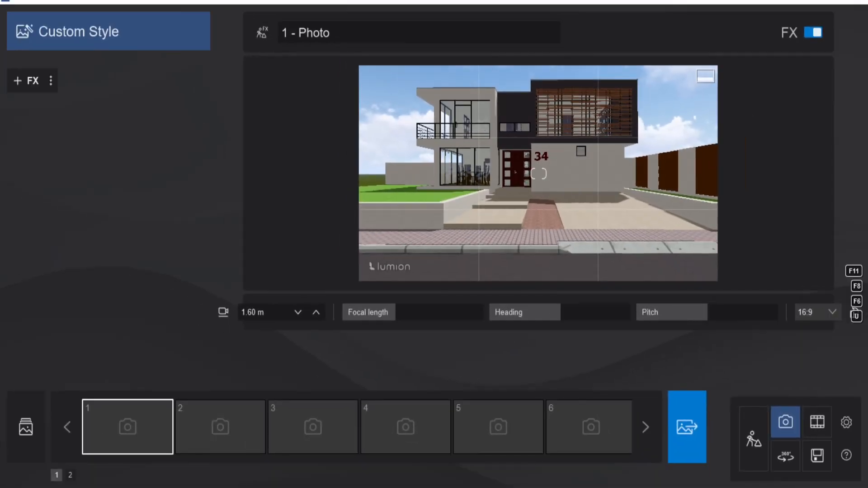
Fine-tune the frontal framing of the villa with the camera at about 1.73 m and store it as photo 1
right_click_drag(538, 173, 538, 142)
key("a")
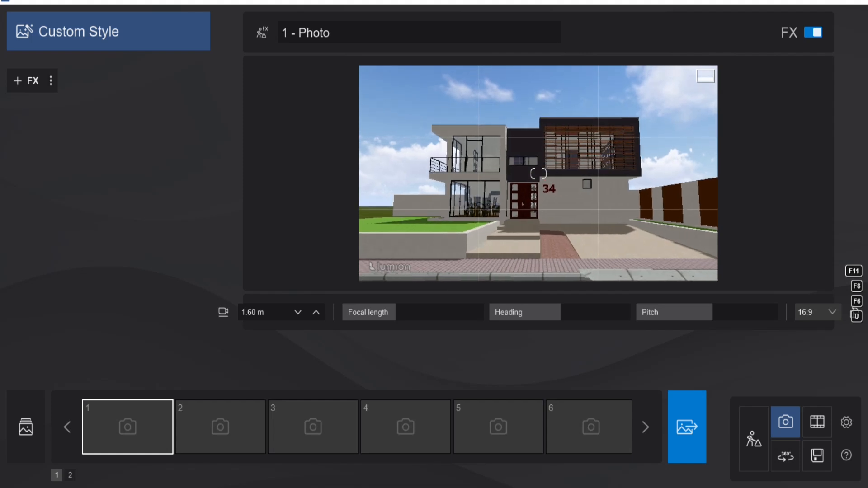
key("d")
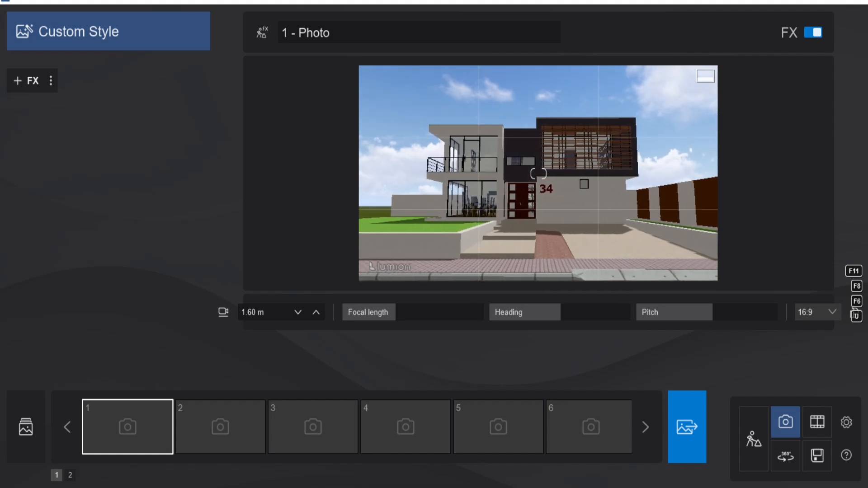
key("a")
key("d")
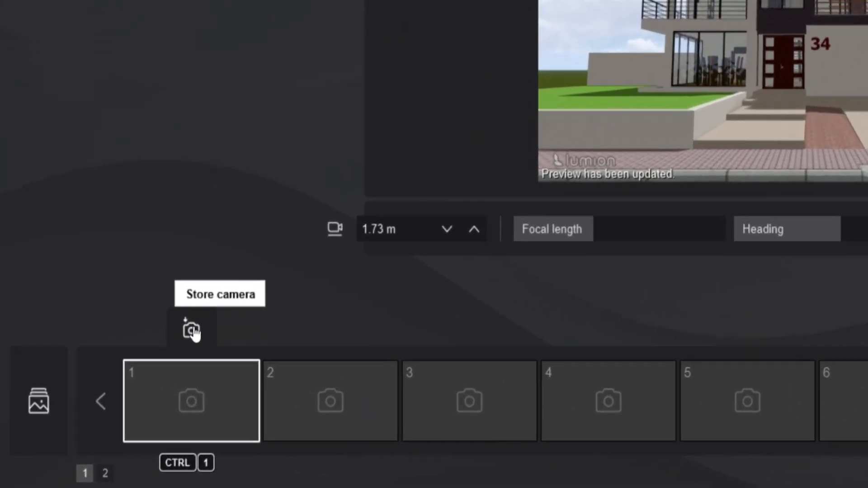
left_click(127, 379)
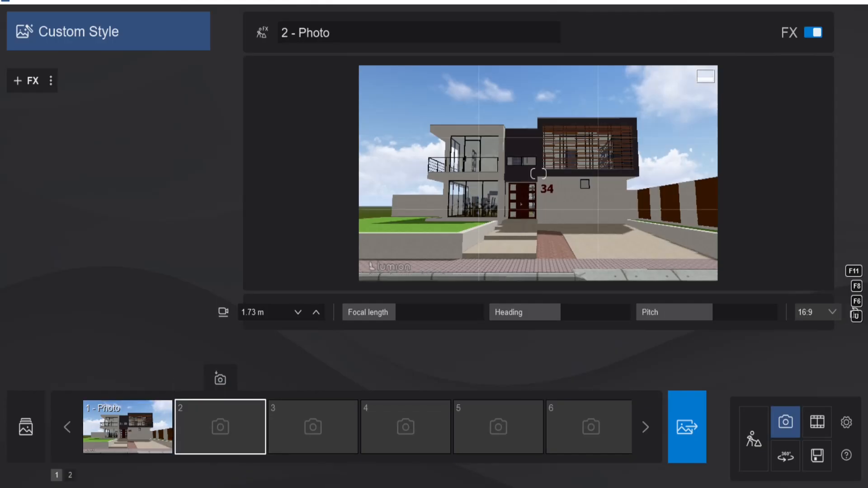
Frame an angled corner view of the villa across the front lawn for photo 2, at about 1.52 m height
key("a")
right_click_drag(538, 174, 655, 175)
key("s")
key("a")
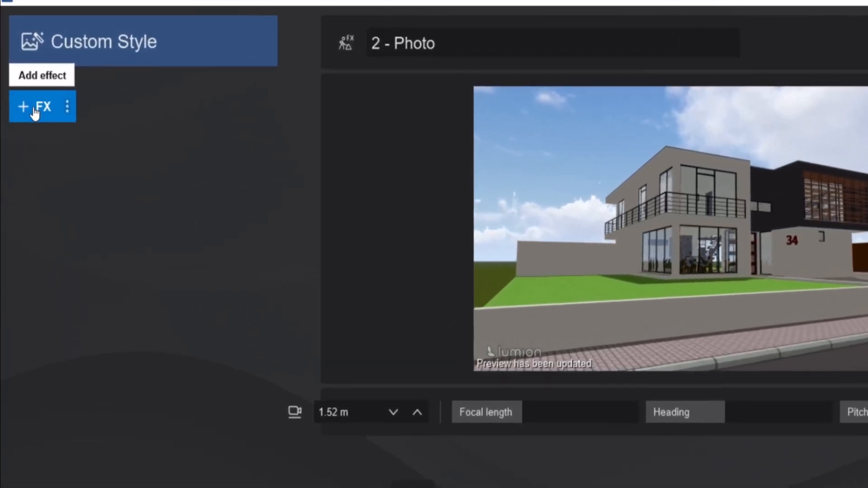
Add the 2-Point perspective effect to photo 2, refine its framing and store the camera in slot 2
left_click(41, 127)
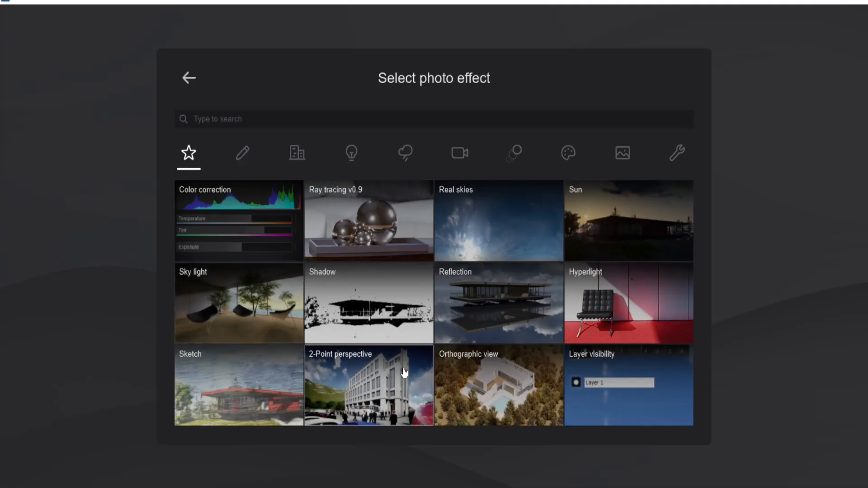
left_click(347, 391)
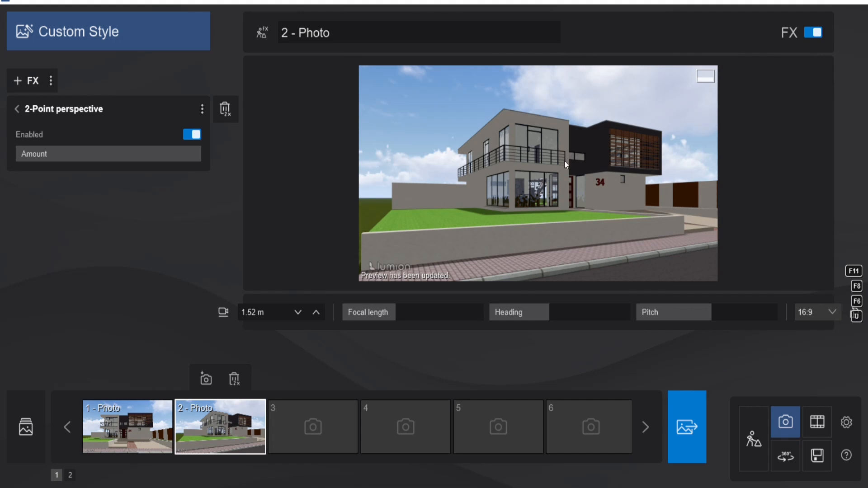
right_click_drag(564, 161, 584, 158)
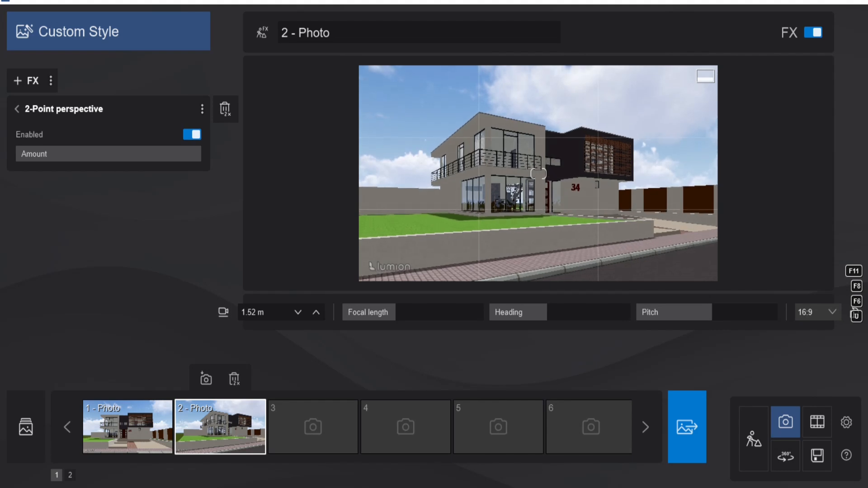
key("ctrl+2")
key("shift+2")
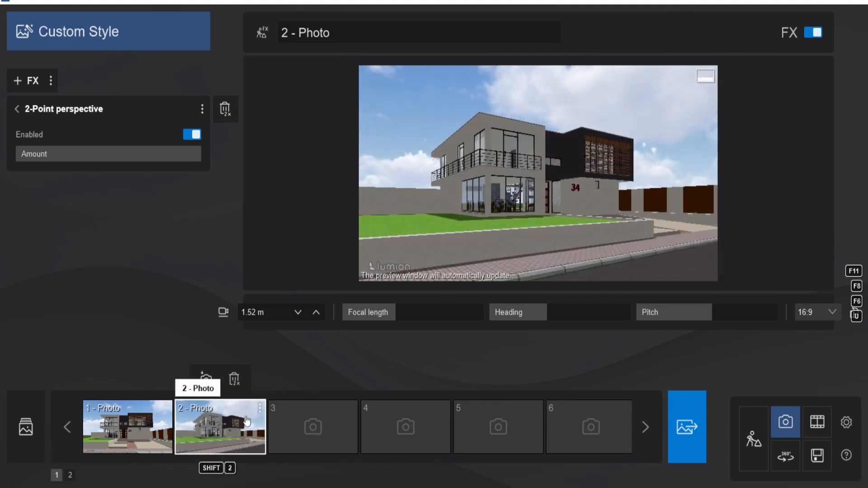
Add the 2-Point perspective effect to photo 1
left_click(141, 437)
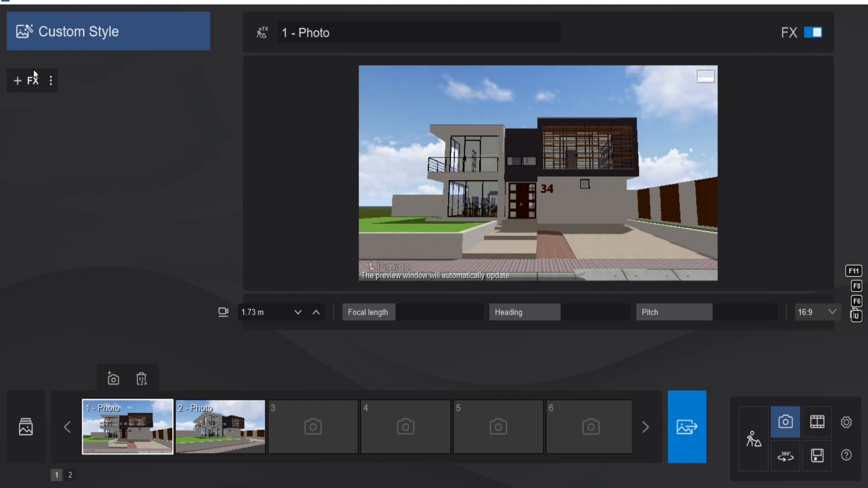
left_click(32, 83)
left_click(362, 384)
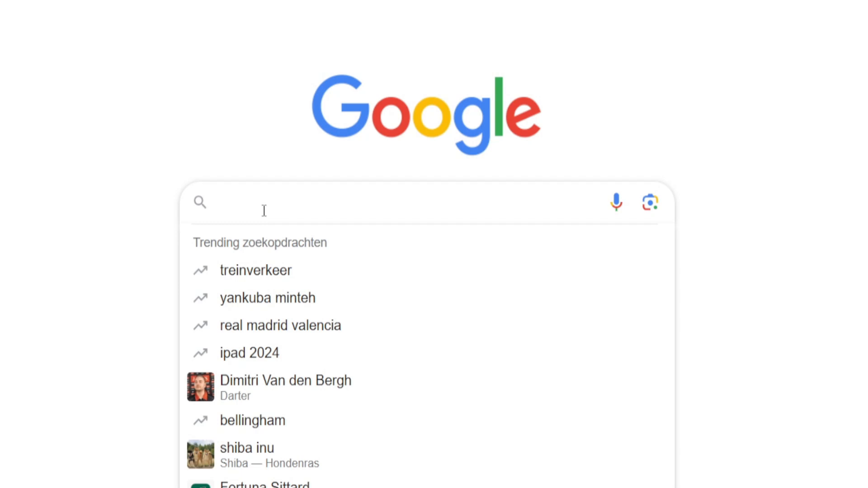
Search Google for poliigon.com and open the Poliigon website
type("poliigon.")
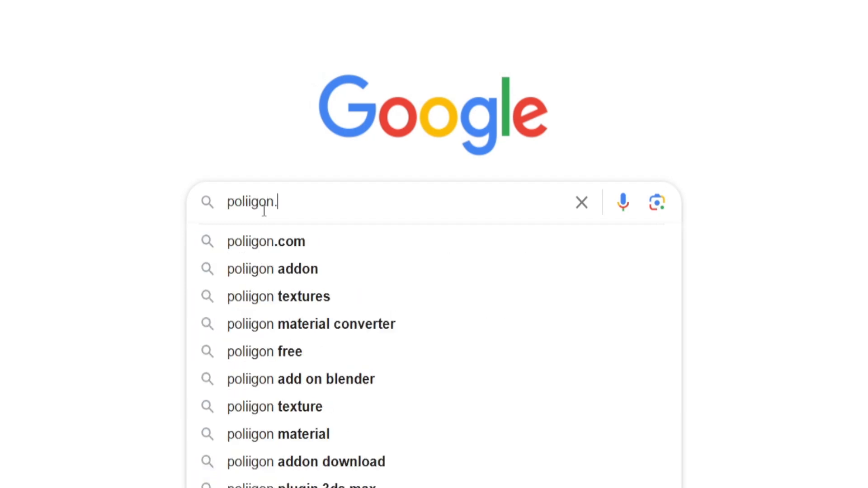
type("com")
key("Return")
left_click(185, 246)
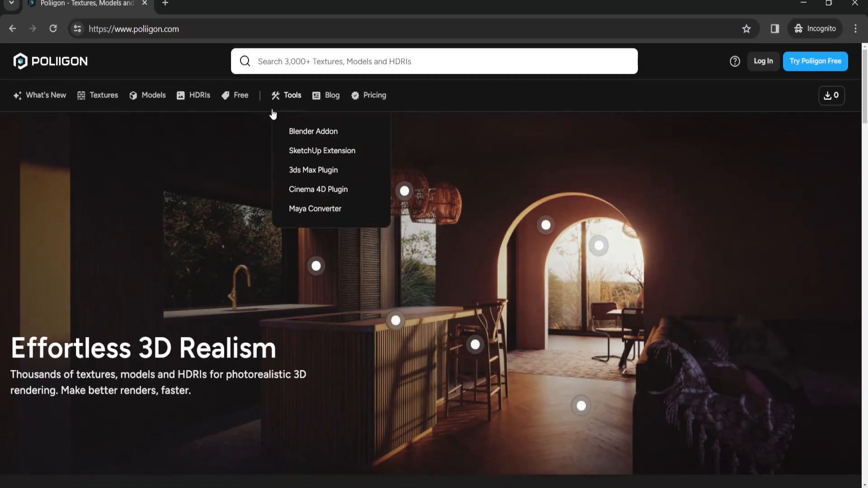
Browse Poliigon's free assets down to the white oak wood veneer texture
left_click(234, 100)
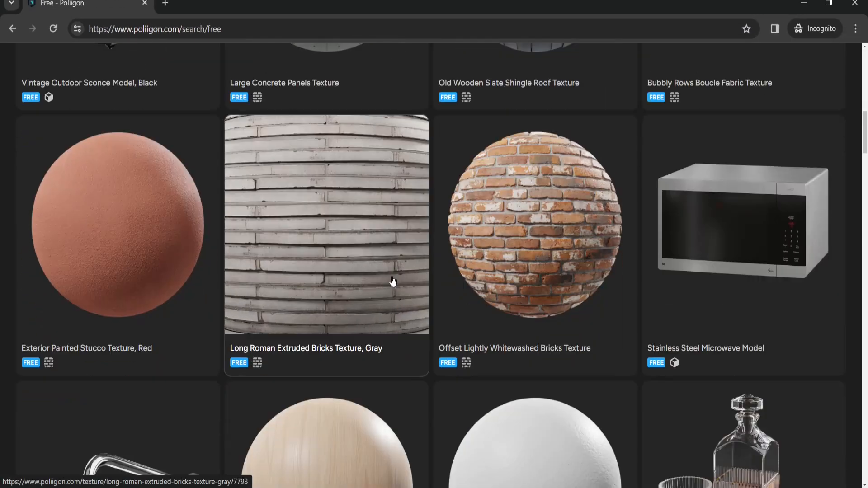
scroll(393, 281, "down", 5)
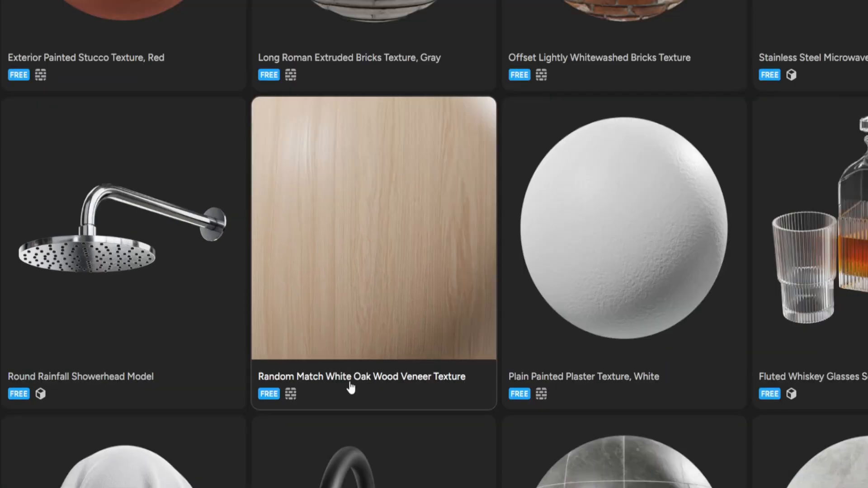
left_click(397, 228)
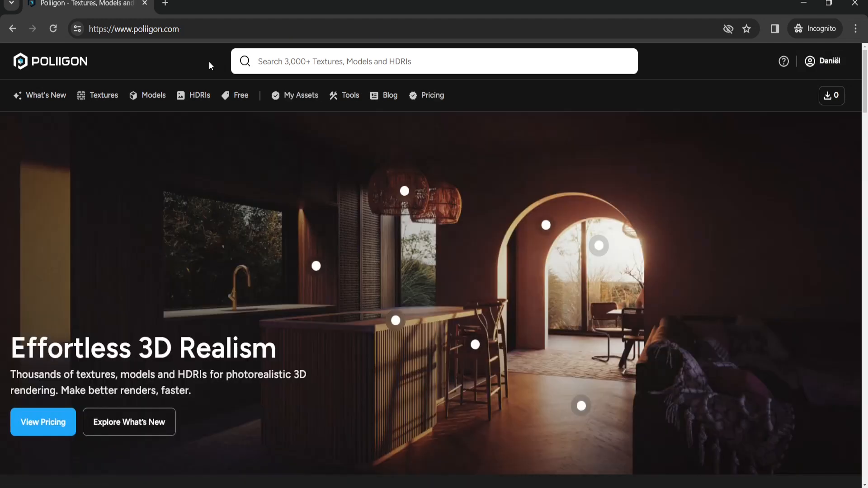
Open the Random Match White Oak Wood Veneer Texture from Poliigon's free assets using the signed-in account
left_click(235, 96)
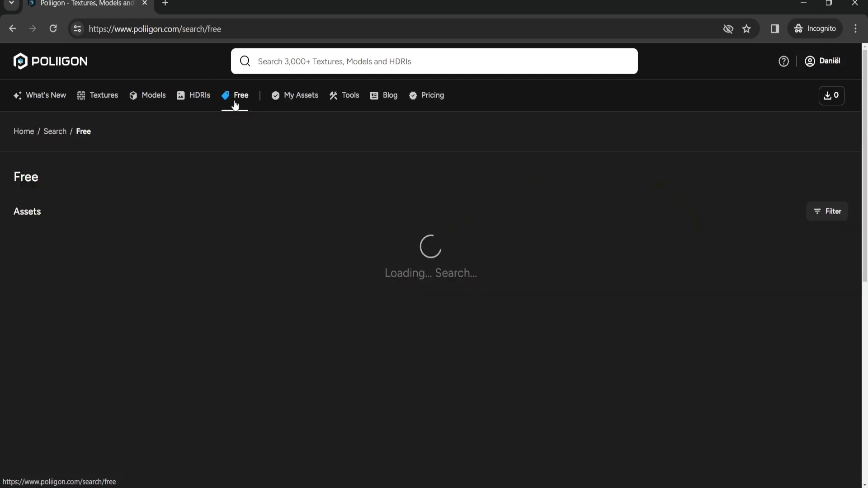
scroll(384, 326, "down", 10)
scroll(384, 326, "down", 9)
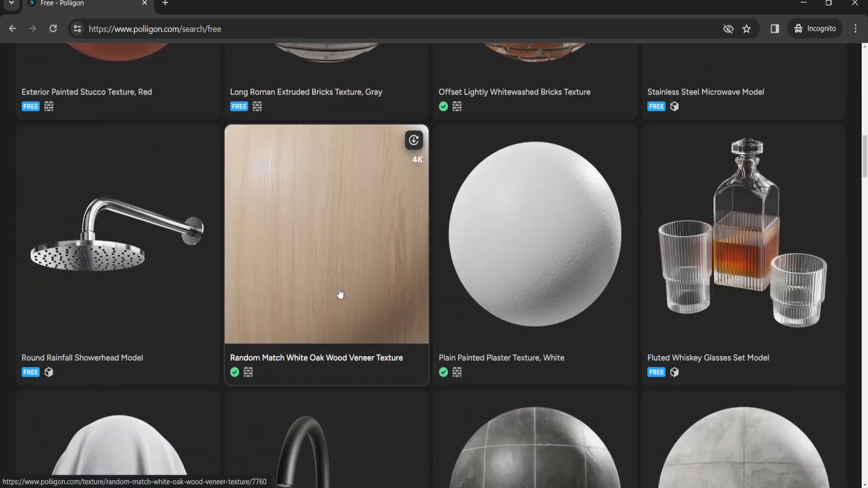
left_click(339, 294)
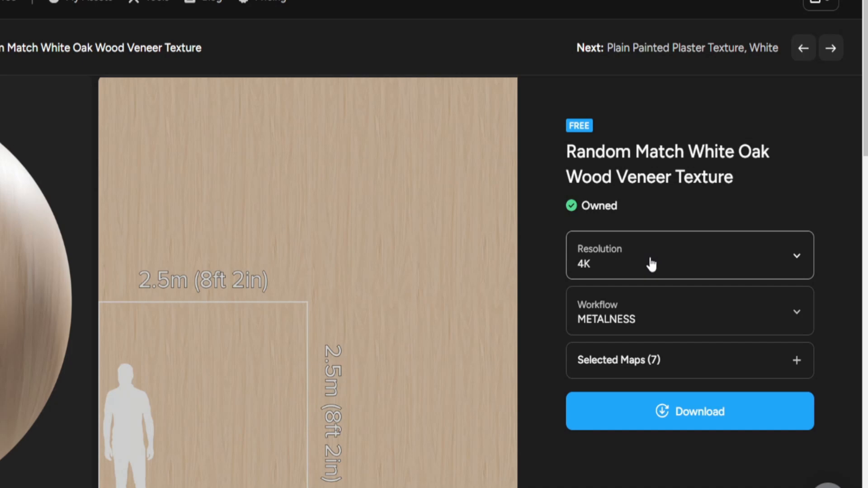
Choose 4K resolution for the oak veneer texture and check the workflow options, staying on METALNESS
left_click(706, 286)
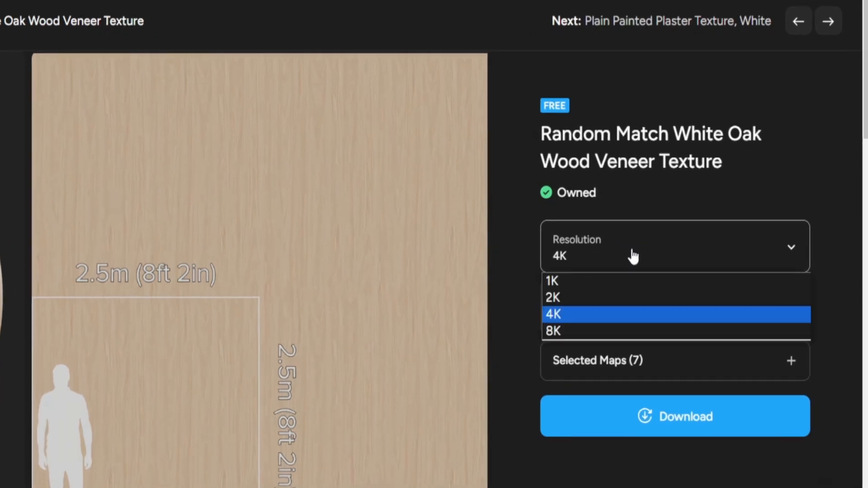
left_click(568, 319)
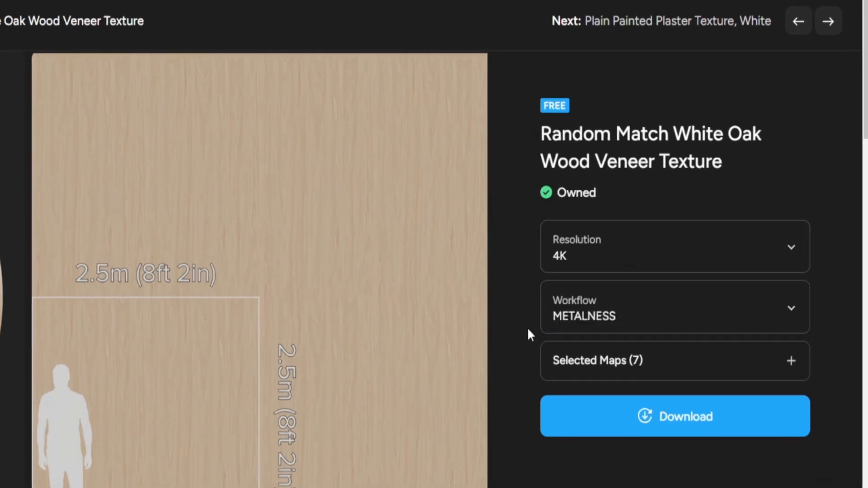
left_click(643, 315)
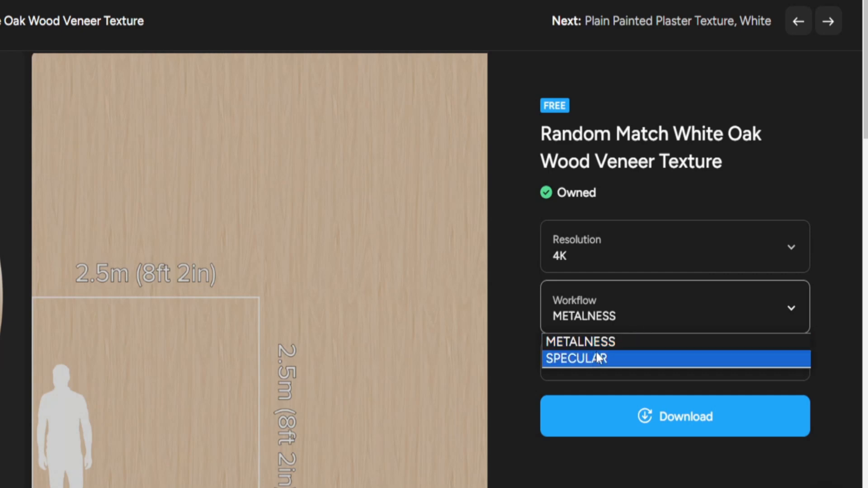
Exclude the Ambient Occlusion and Displacement 16Bit maps from the texture's selected maps
scroll(556, 324, "down", 2)
left_click(552, 297)
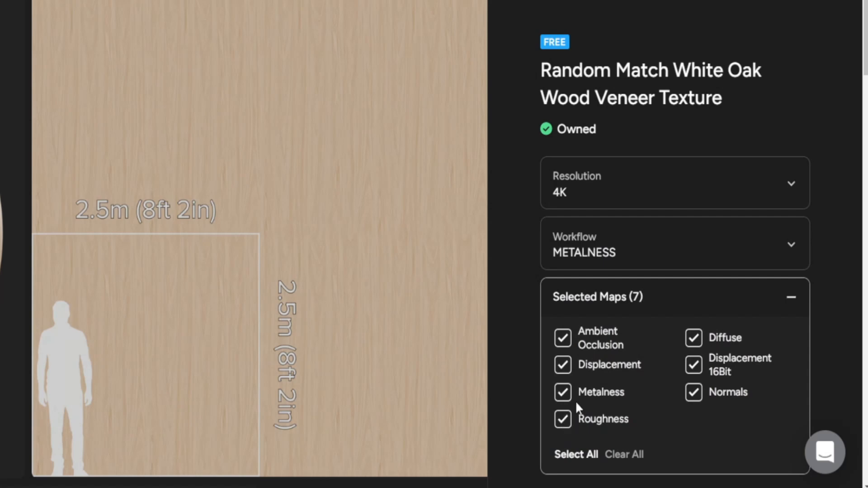
left_click(562, 340)
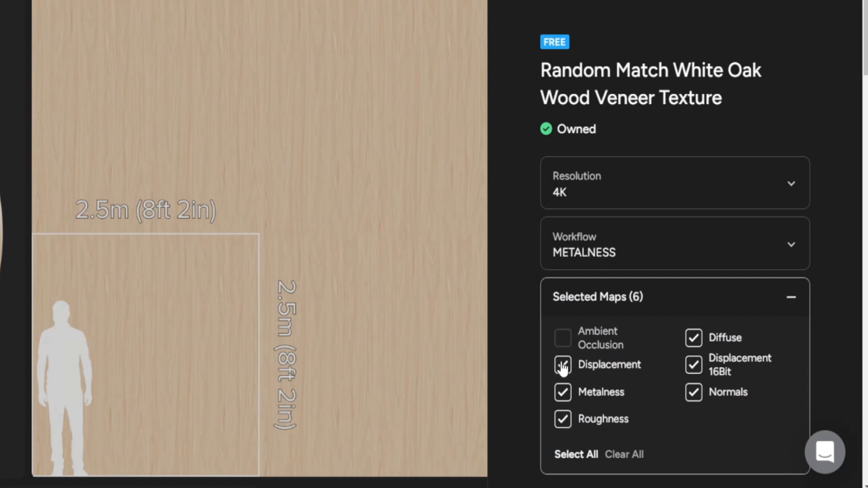
left_click(693, 368)
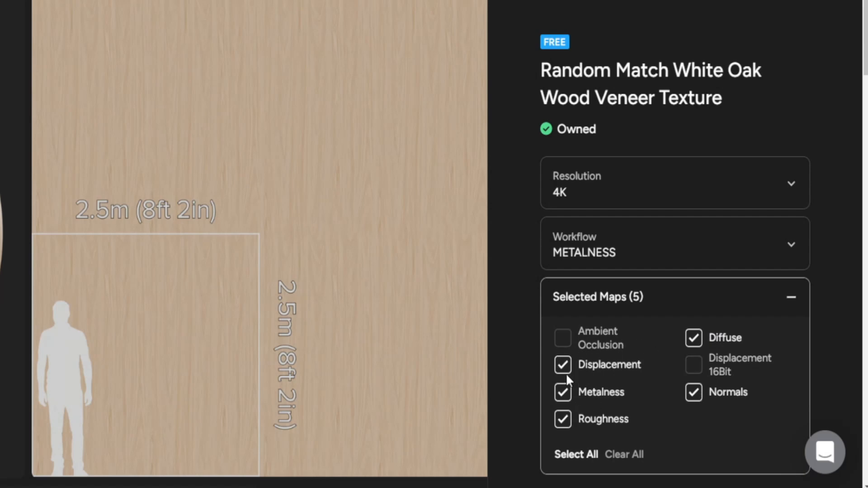
Download the oak veneer texture maps and save the VeneerWhiteOakRandomMatched001 archive to the desktop
scroll(684, 424, "down", 2)
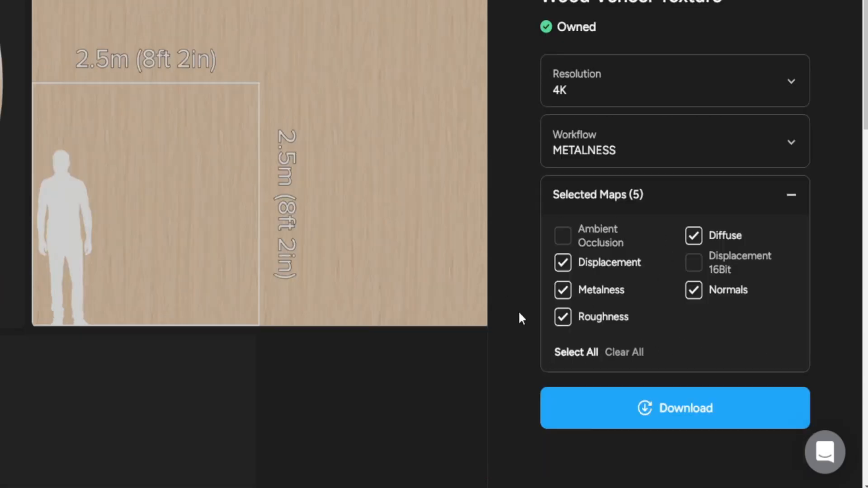
left_click(592, 414)
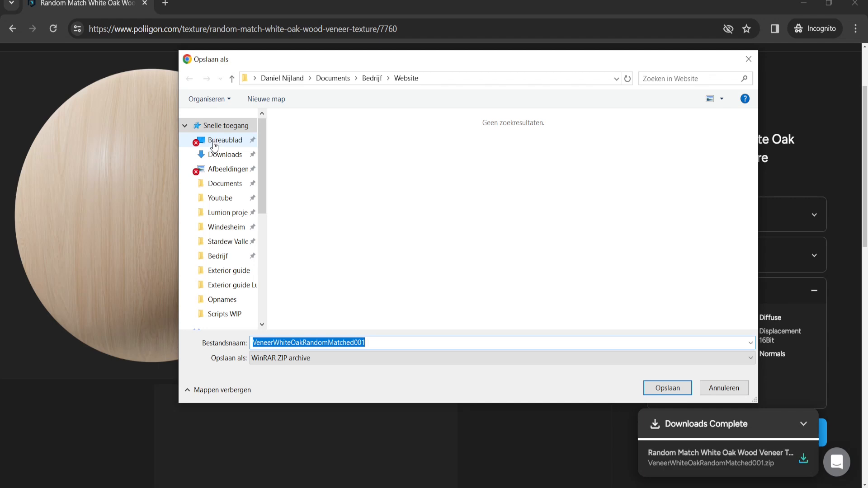
left_click(215, 144)
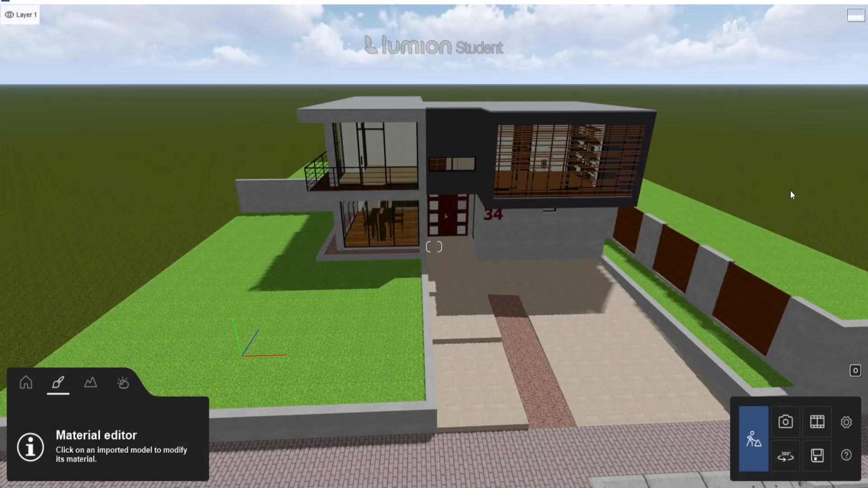
Switch to Lumion, assign a new Standard material to the wooden slats at the villa's upper window and open its settings
key("d")
key("w")
right_click_drag(554, 240, 552, 262)
key("w")
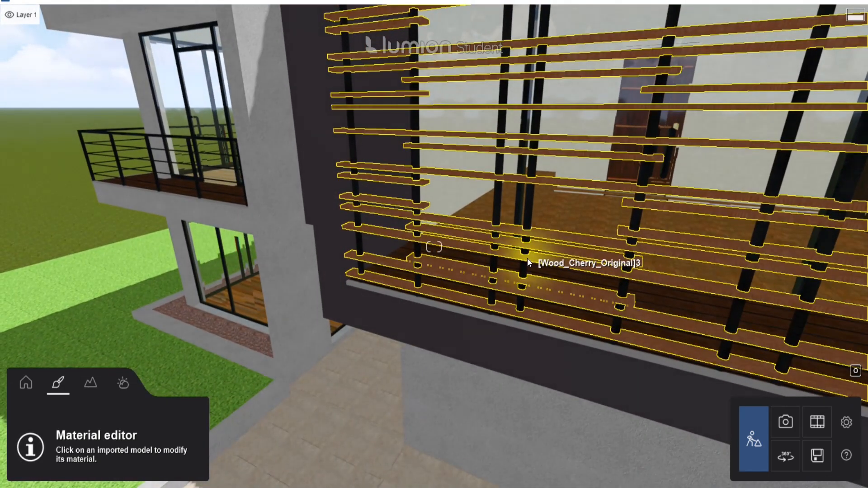
left_click(552, 262)
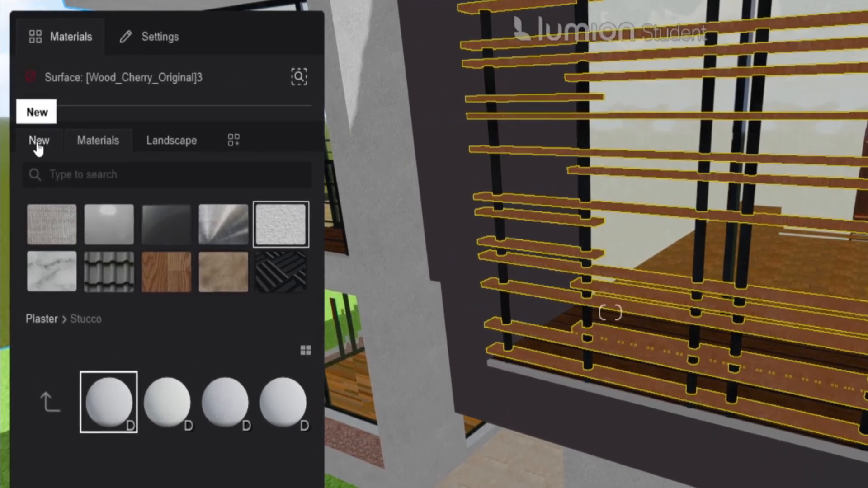
left_click(28, 125)
left_click(113, 248)
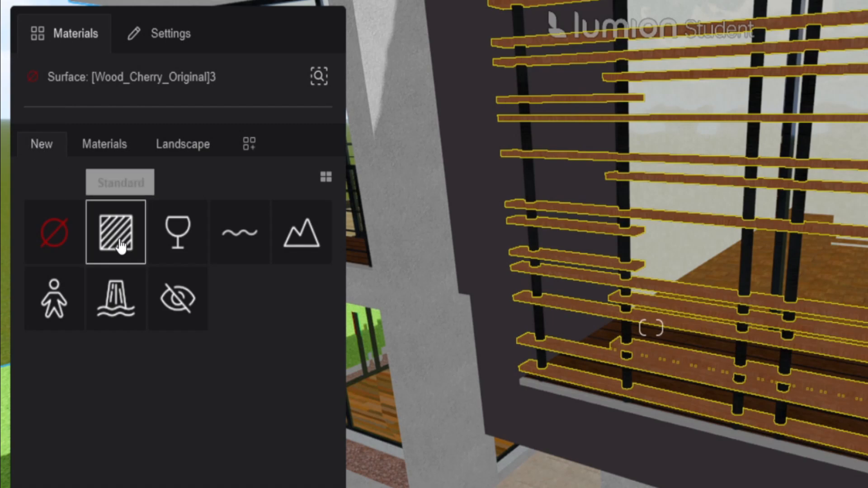
left_click(160, 33)
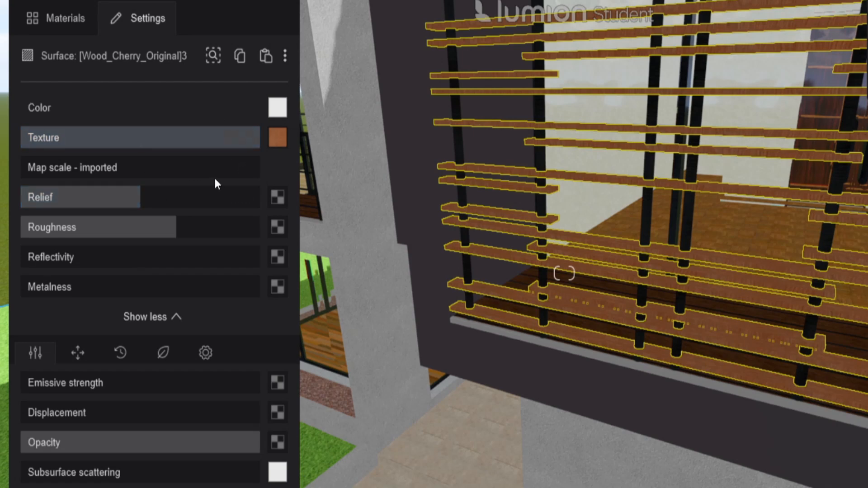
Load the COL 4K METALNESS image from the desktop's VeneerWhiteOakRandomMatched001 folder as the slats' color texture
mouse_move(280, 140)
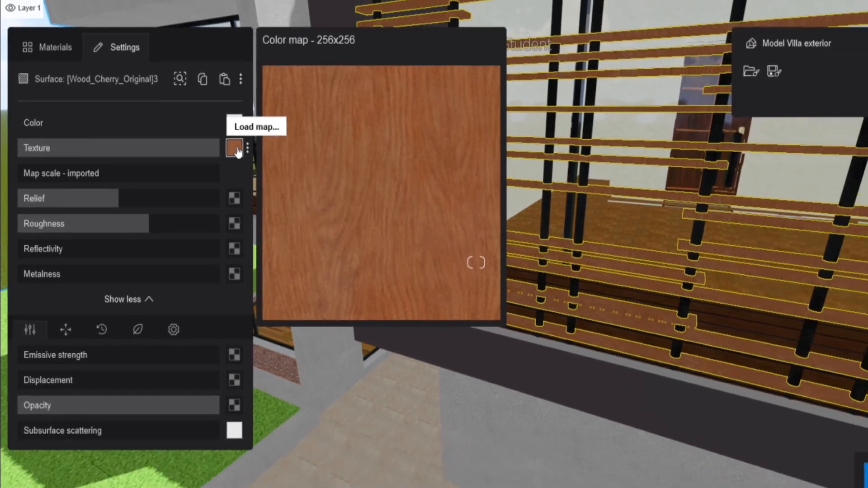
left_click(234, 148)
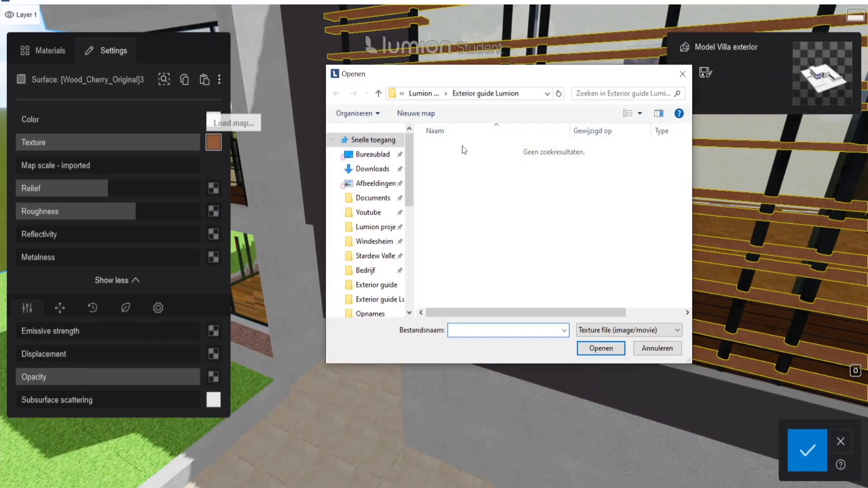
left_click(372, 155)
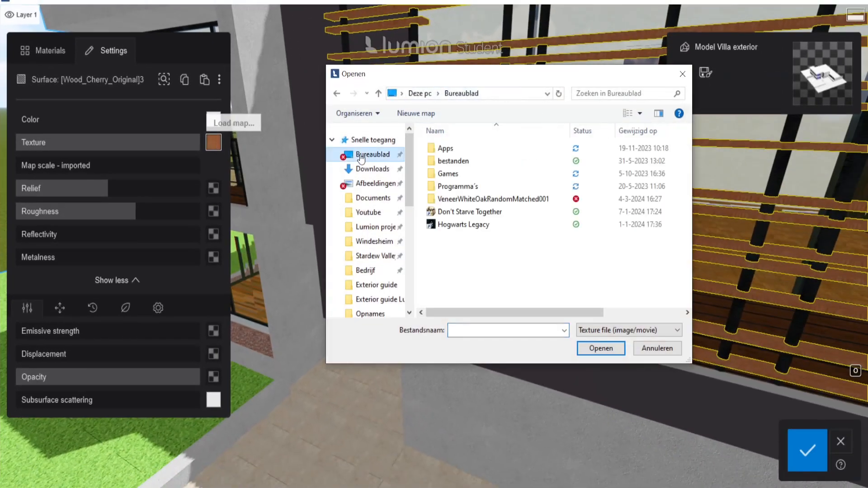
left_click(472, 198)
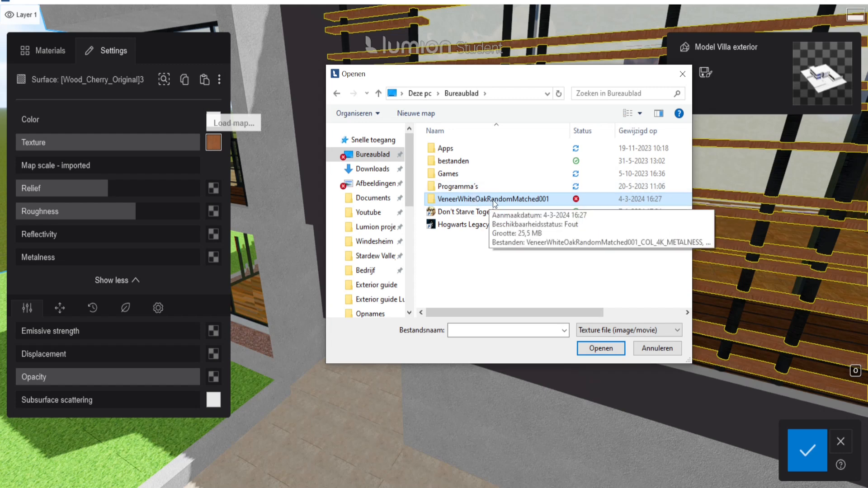
double_click(493, 200)
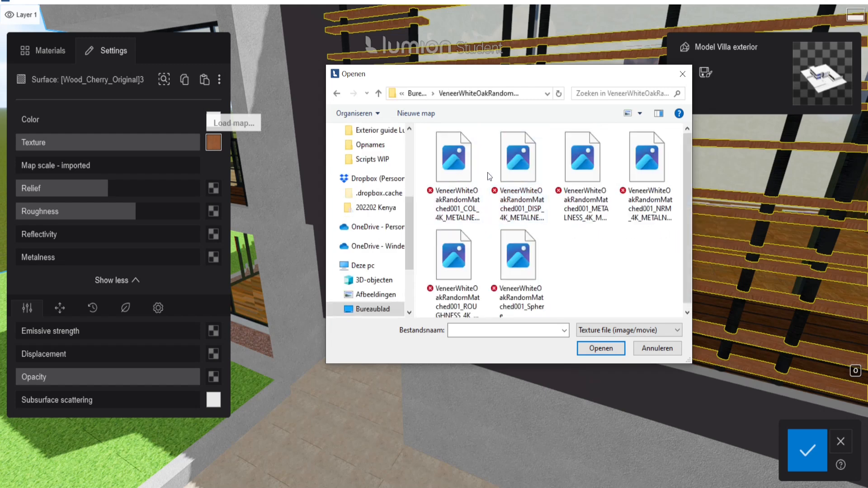
left_click(460, 172)
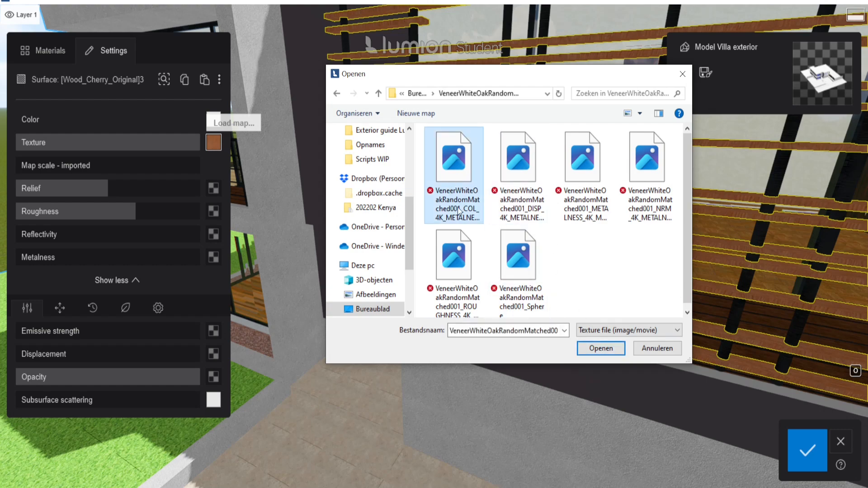
left_click(599, 353)
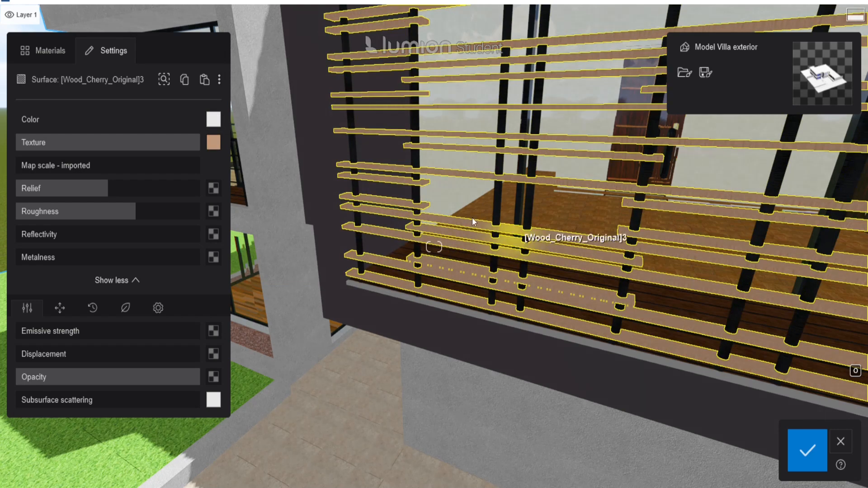
Load the NRM image as the slats' relief map and the ROUGHNESS image as their roughness map
right_click_drag(492, 254, 359, 175)
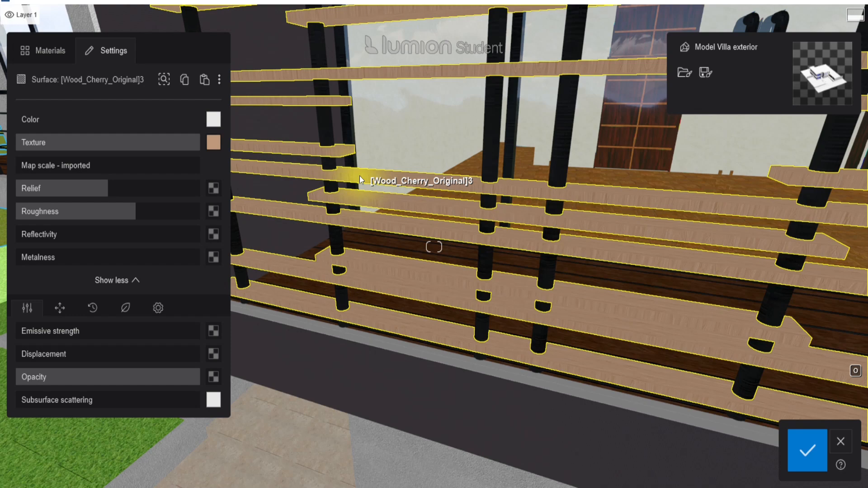
left_click(214, 188)
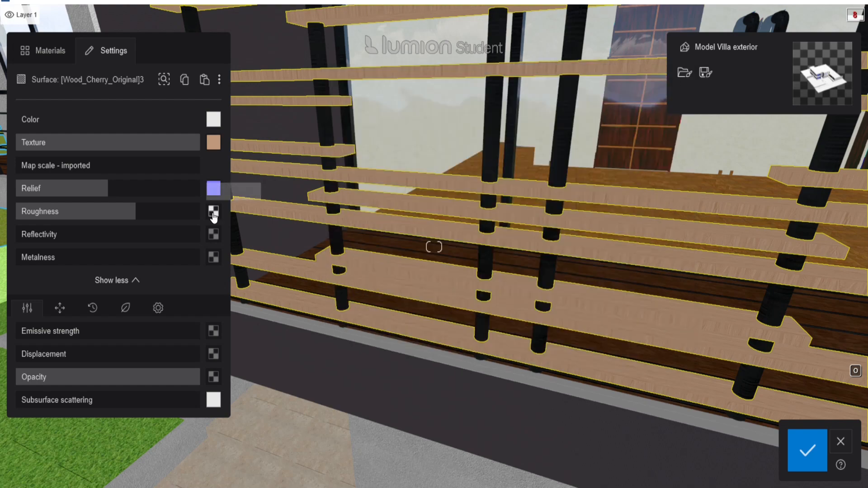
left_click(213, 212)
left_click(455, 286)
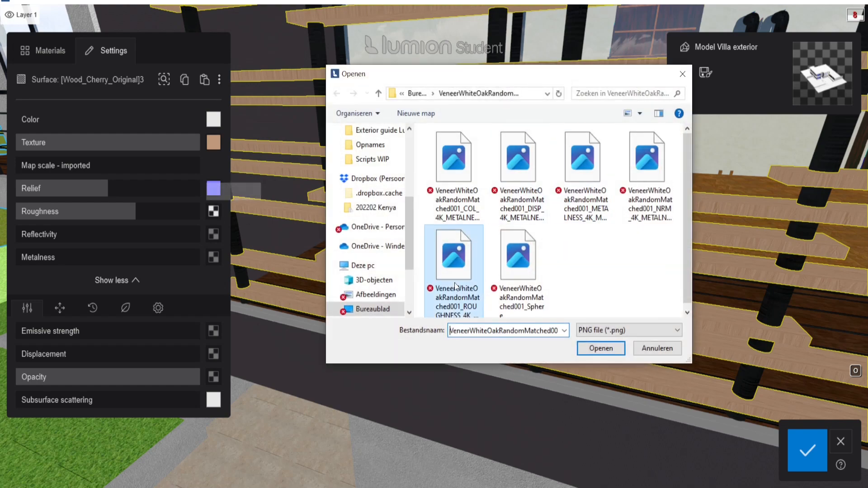
left_click(601, 348)
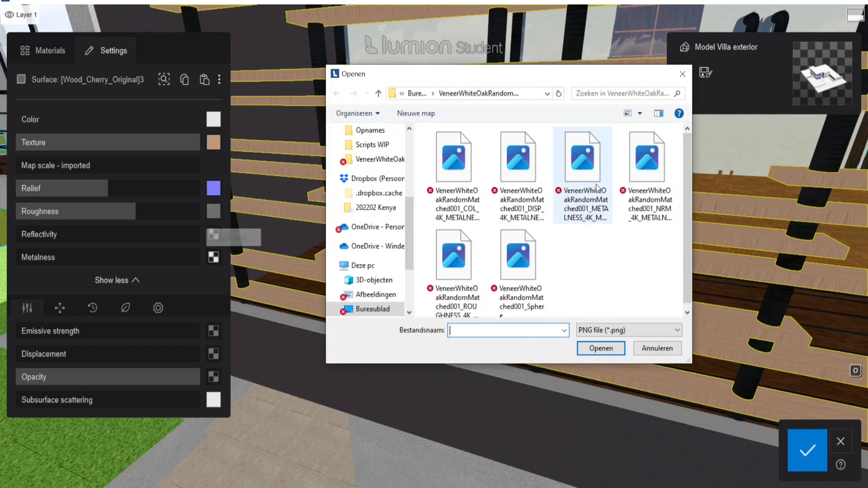
Load the METALNESS image as both the metalness map and the reflectivity map of the slats
left_click(596, 187)
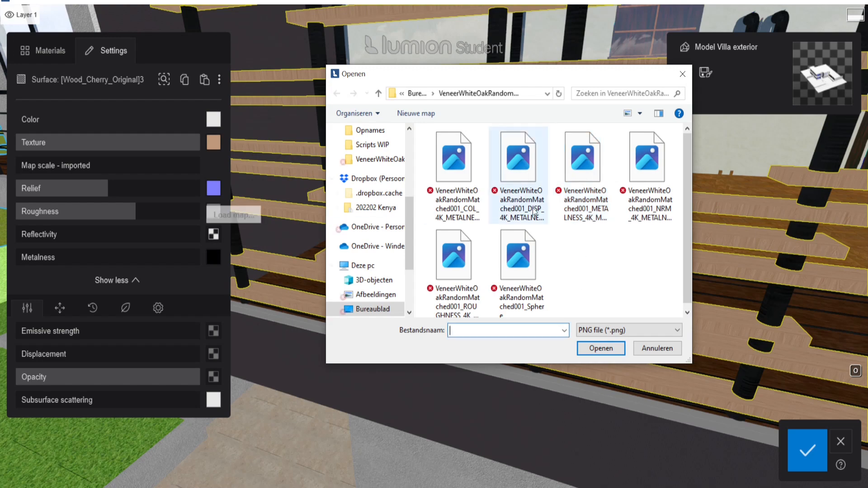
left_click(604, 206)
left_click(598, 347)
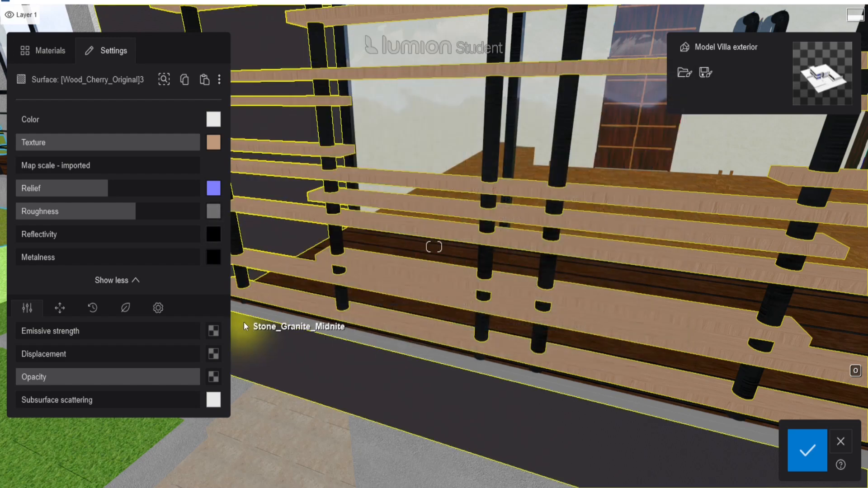
Load the DISP 4K METALNESS image as the slats' displacement map
left_click(211, 355)
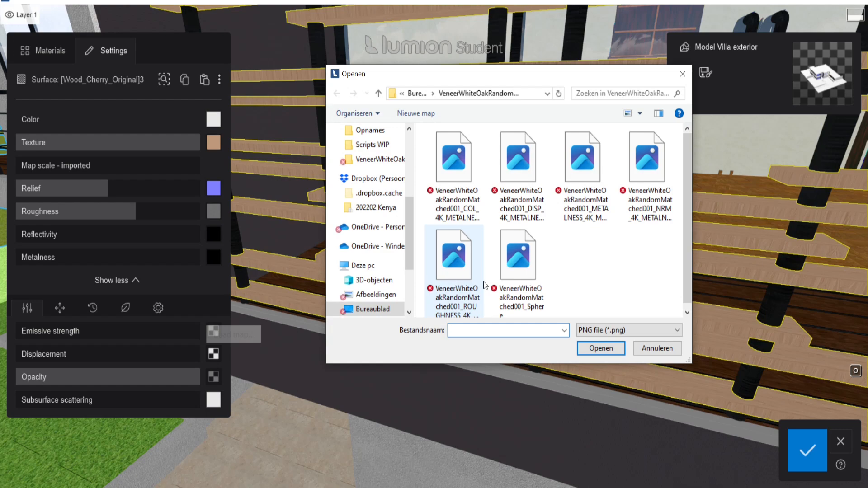
double_click(481, 282)
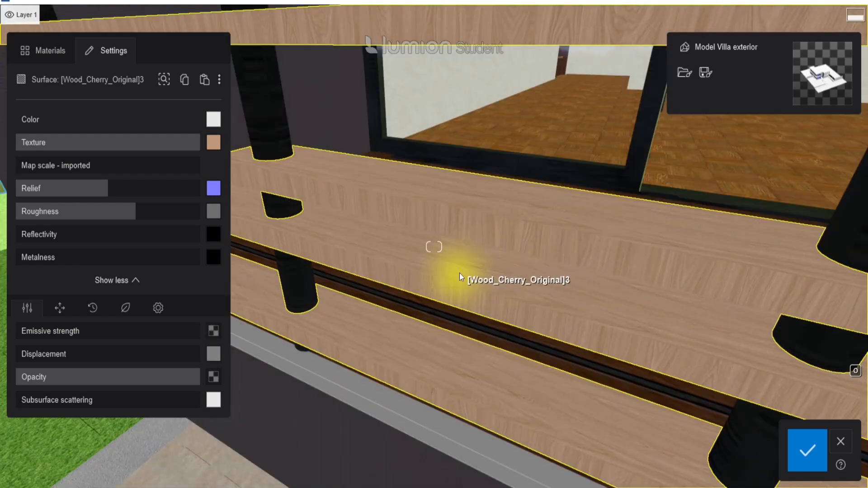
right_click_drag(459, 273, 447, 258)
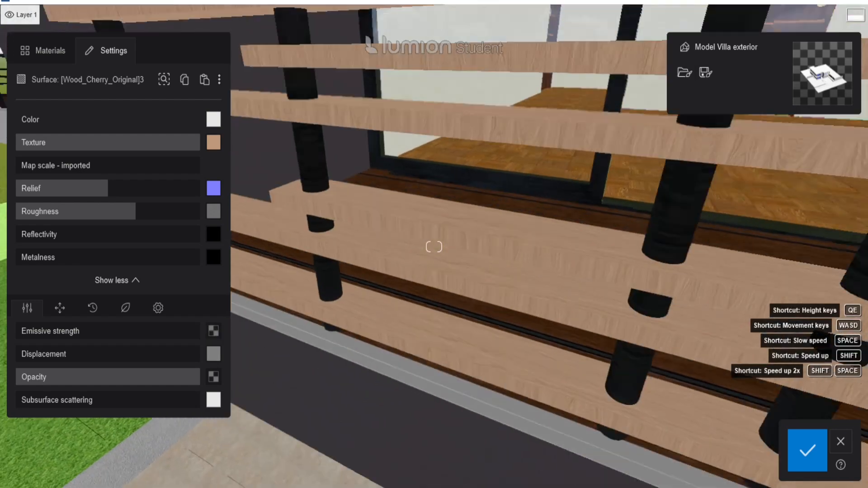
key("s")
Set the slats' roughness and reflectivity to 100% and raise the displacement to about the middle of its range
left_click_drag(104, 209, 109, 233)
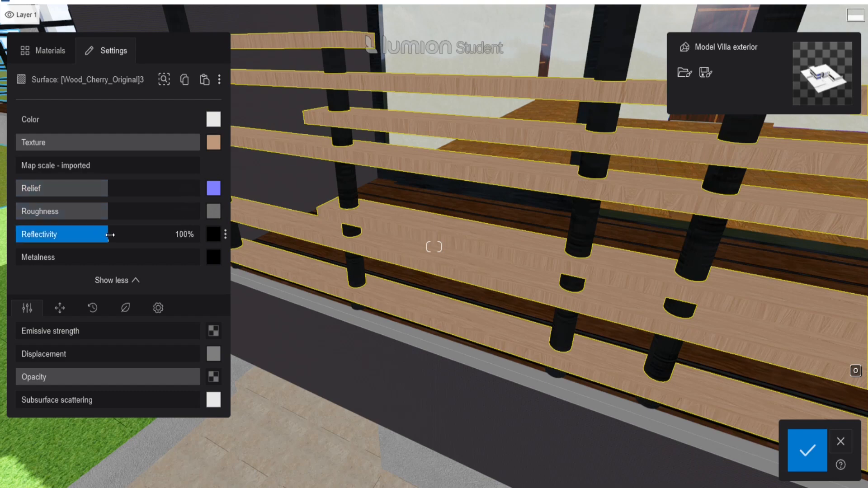
scroll(429, 236, "up", 3)
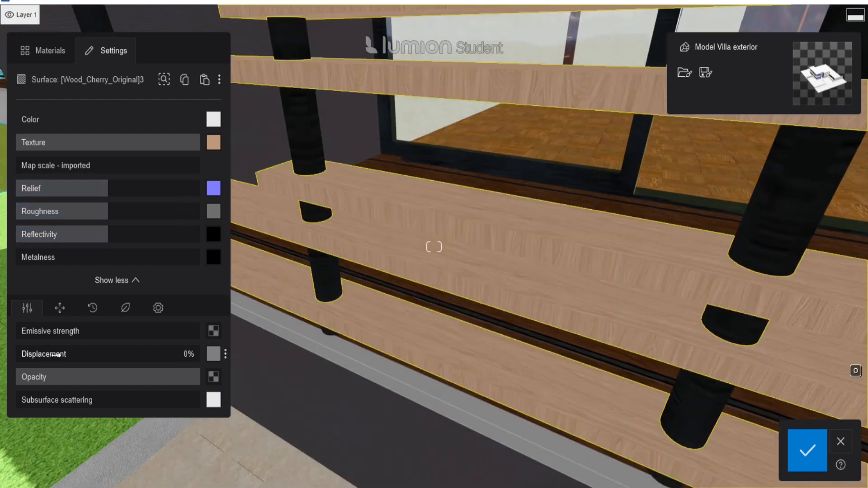
left_click_drag(57, 355, 99, 355)
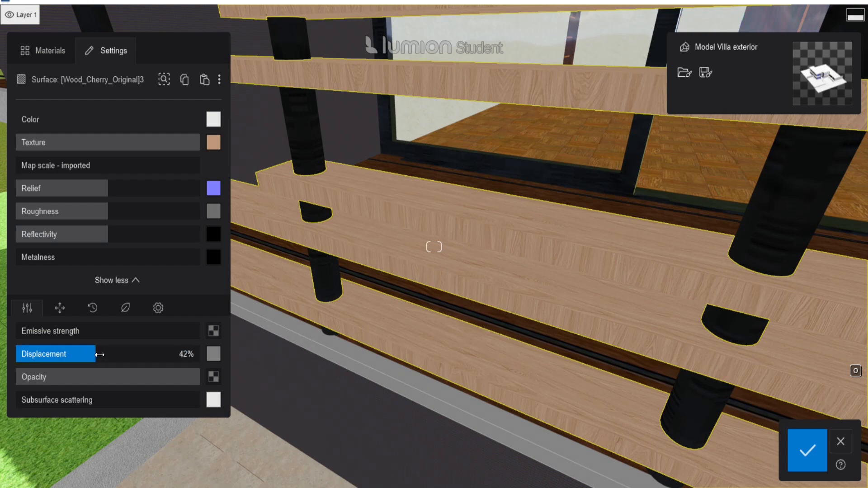
scroll(348, 223, "down", 4)
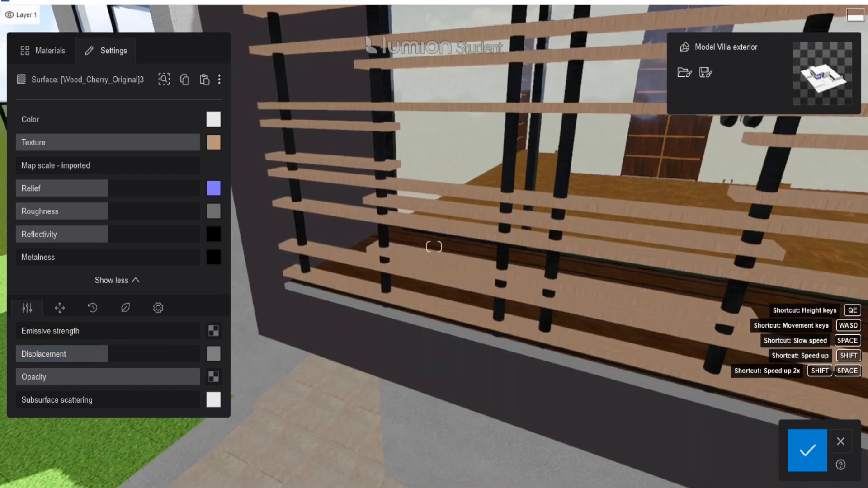
scroll(348, 223, "up", 1)
scroll(337, 266, "up", 3)
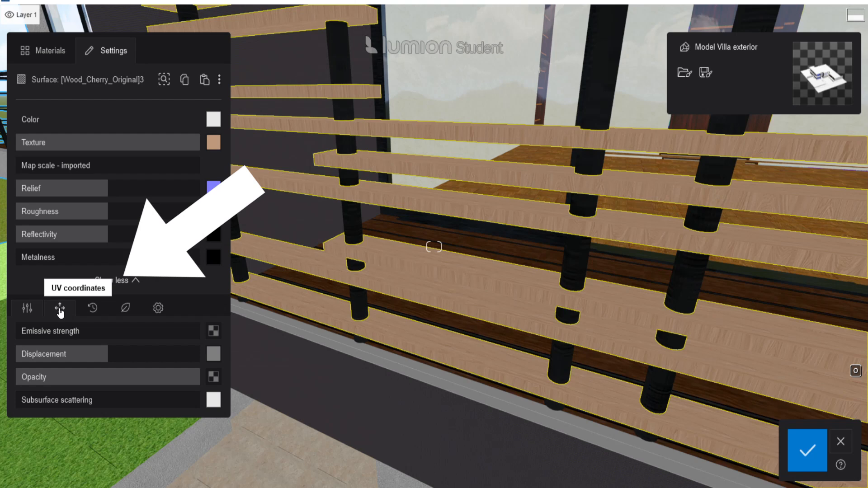
Look up the oak veneer texture's real-world size on its Poliigon page in the browser, and set the slats' map scale in Lumion to 2.5 m
left_click(59, 310)
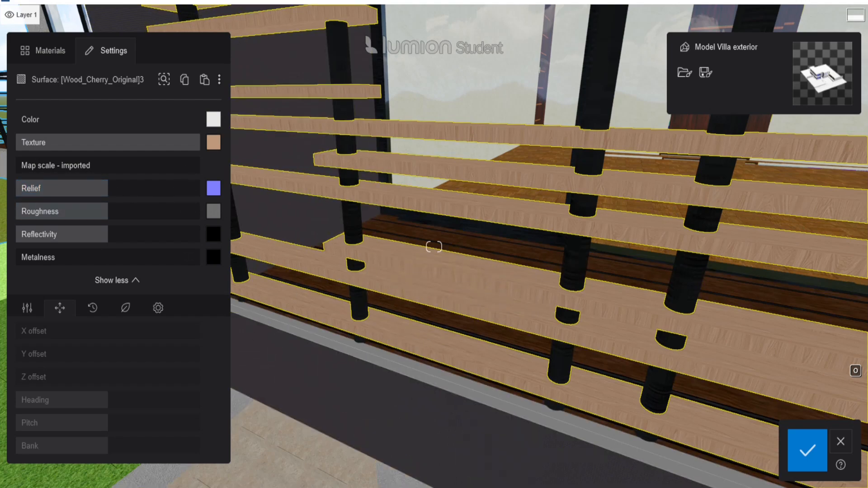
mouse_move(443, 479)
left_click(432, 405)
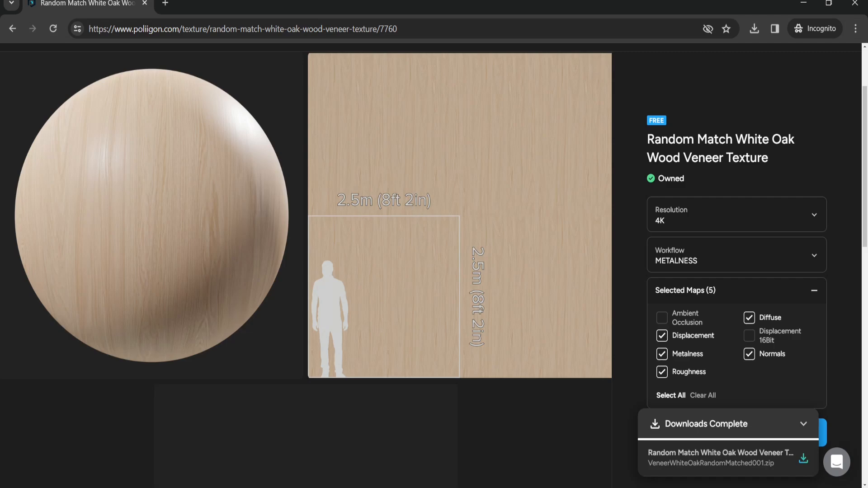
left_click(468, 487)
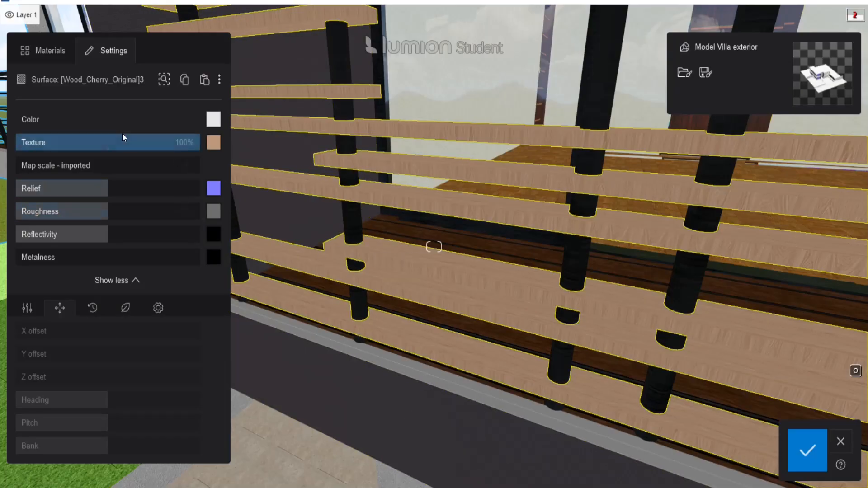
left_click(48, 168)
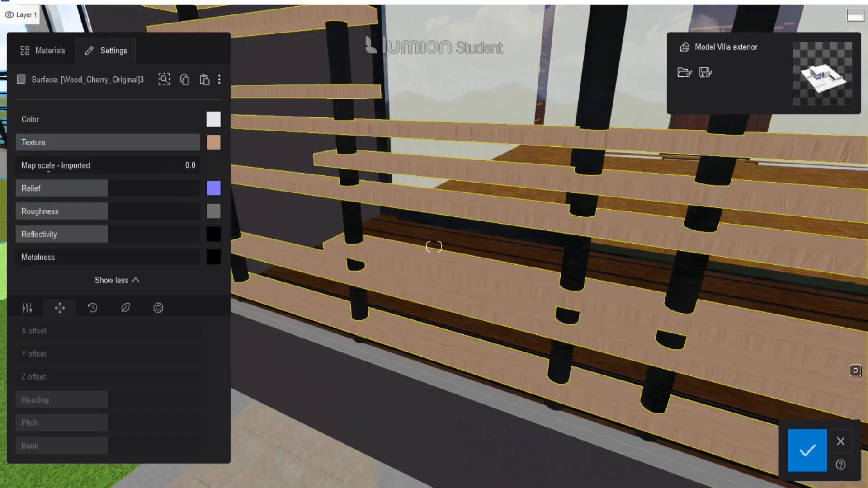
type("2.5")
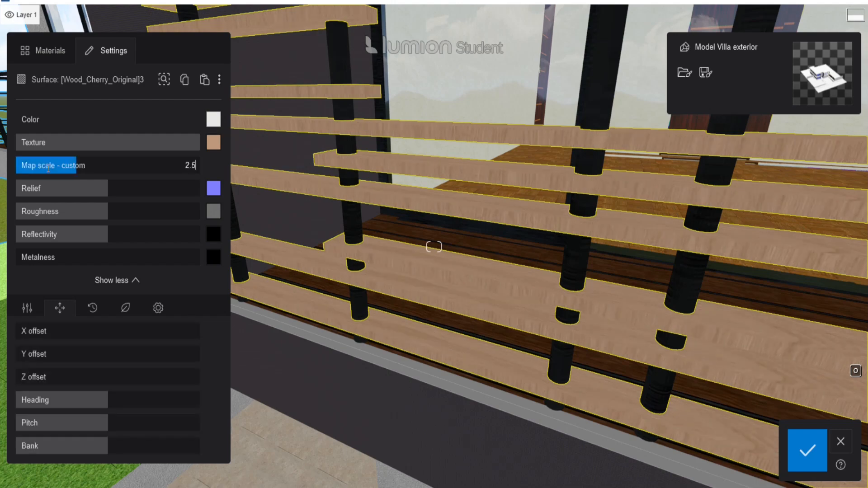
key("Return")
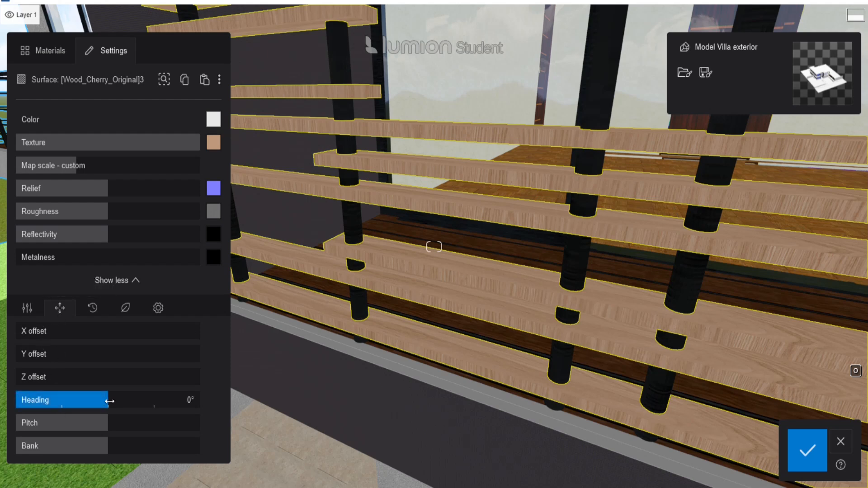
Rotate the wood texture a quarter turn in the negative direction with Bank so the grain runs lengthwise along the slats
mouse_move(109, 401)
left_mouse_down()
mouse_move(155, 399)
mouse_move(109, 398)
left_mouse_up()
left_click_drag(108, 447, 60, 448)
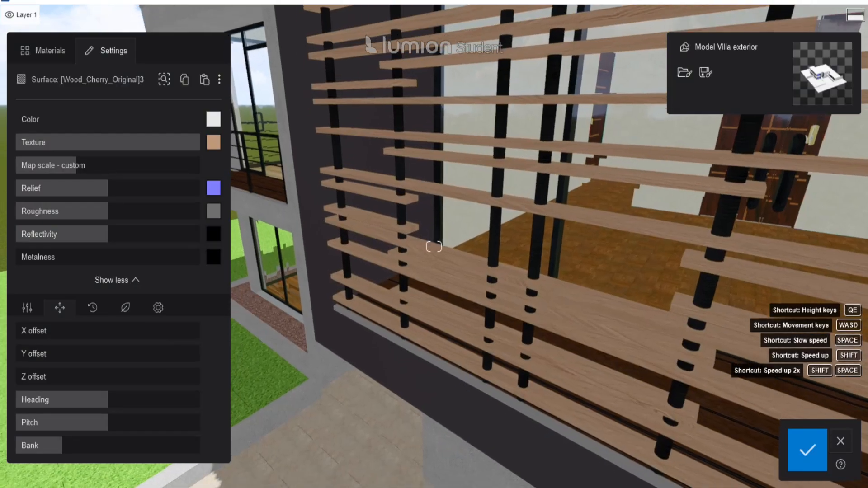
right_click_drag(417, 329, 418, 329)
right_click_drag(346, 281, 346, 281)
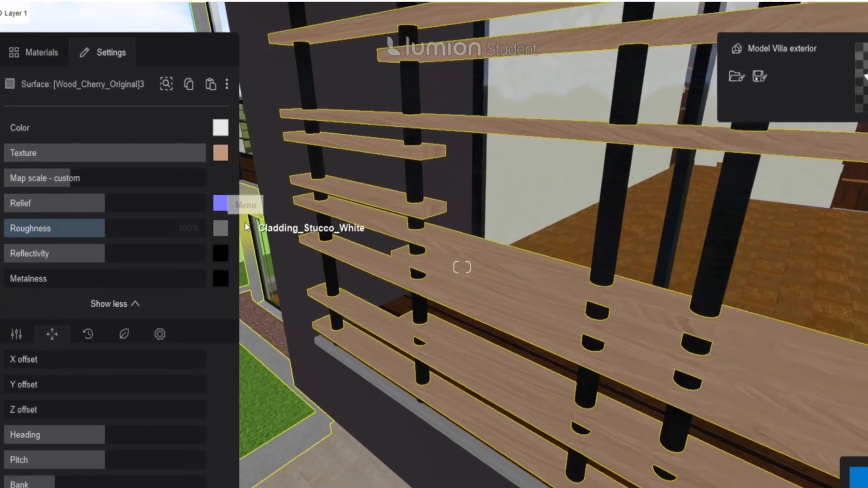
Invert the slats' roughness map
mouse_move(221, 229)
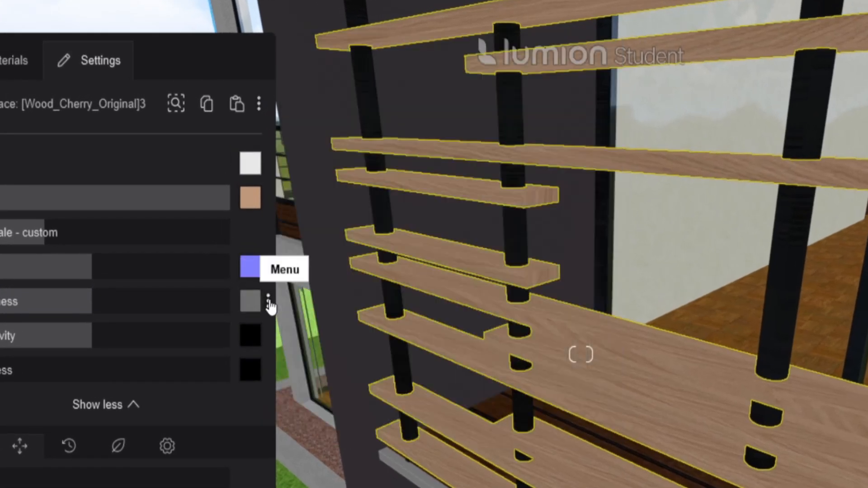
left_click(269, 301)
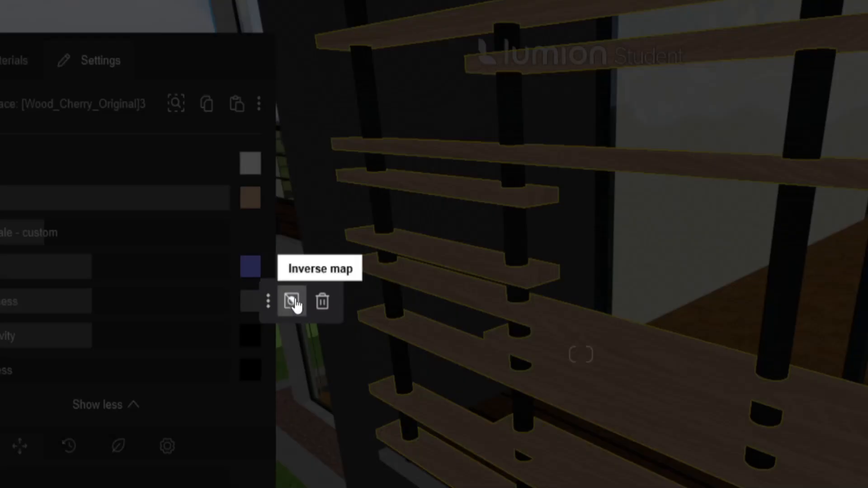
left_click(291, 302)
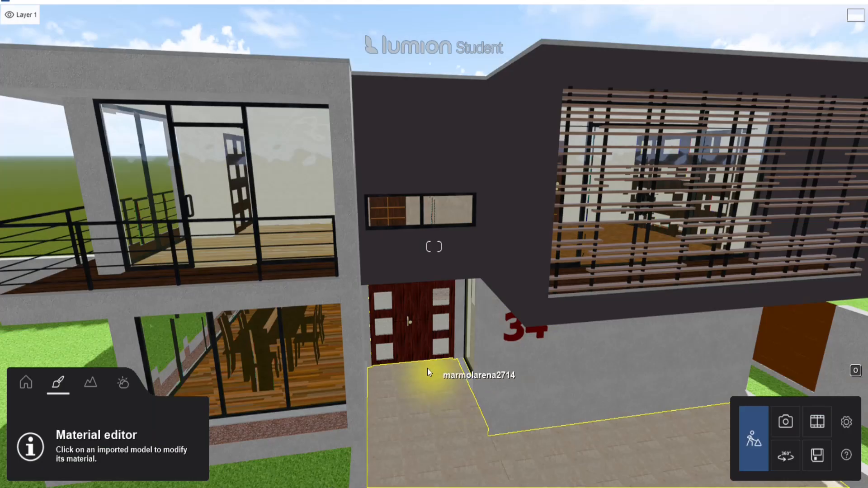
Change the stucco color of the wall beside the entrance to white and lower its texture strength to slightly below half
right_click_drag(427, 368, 428, 389)
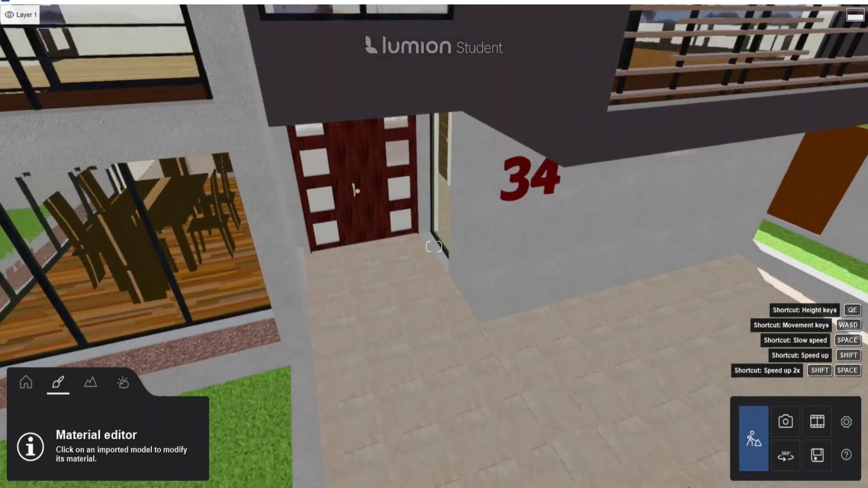
left_click(484, 265)
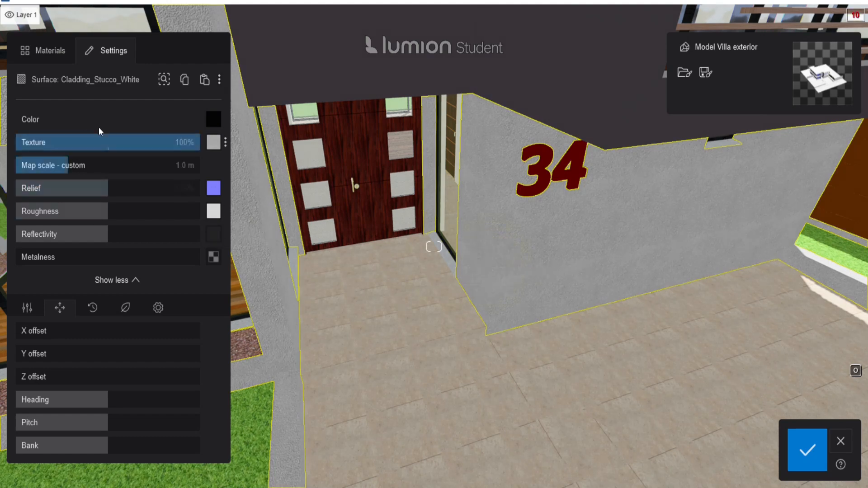
left_click(214, 119)
left_click_drag(181, 140, 92, 137)
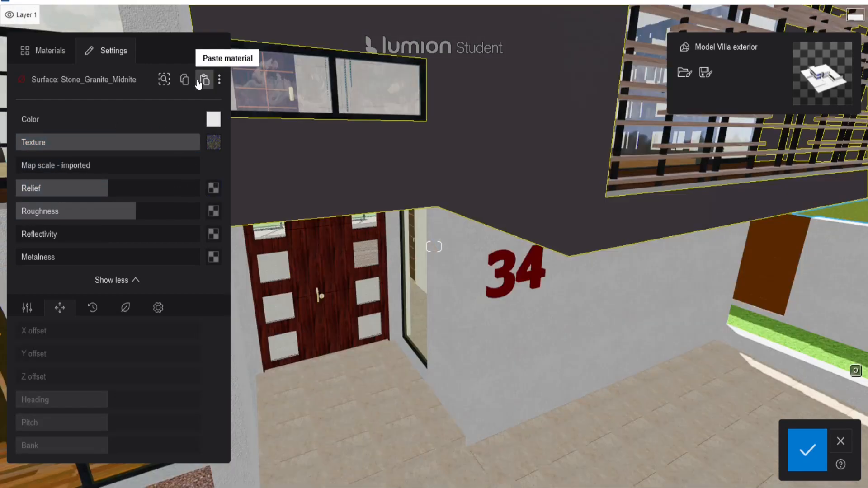
Paste the copied stucco material onto the dark upper facade volume, recolor it very dark blue-grey and raise its texture strength
left_click(203, 83)
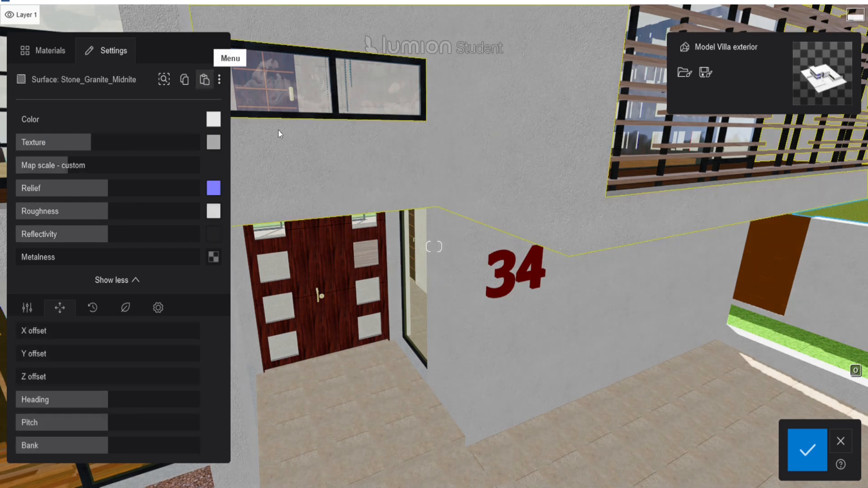
left_click(214, 120)
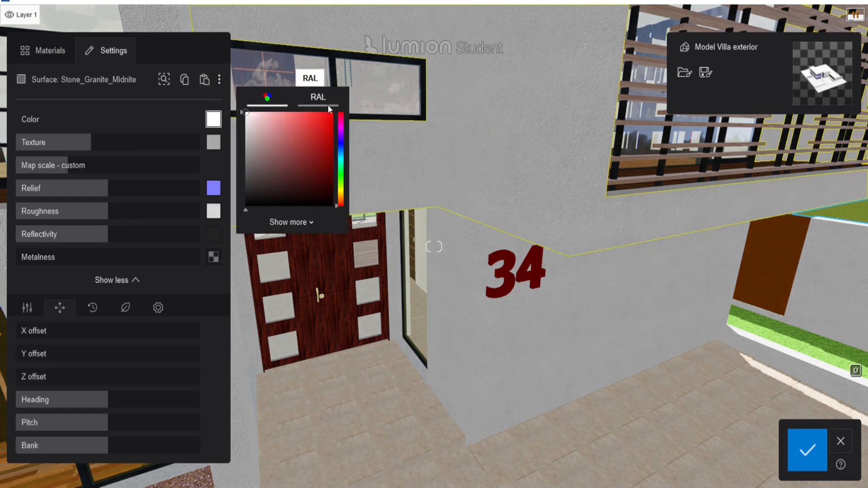
left_click(340, 151)
left_click(294, 169)
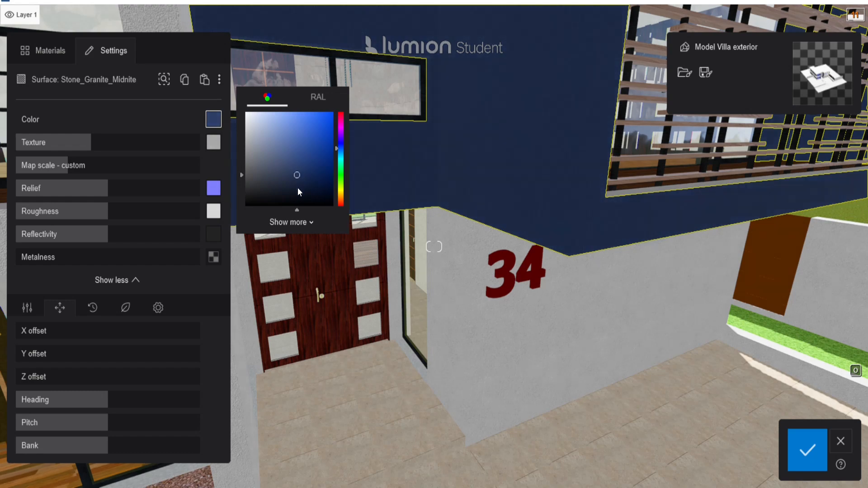
left_click(266, 186)
left_click(125, 143)
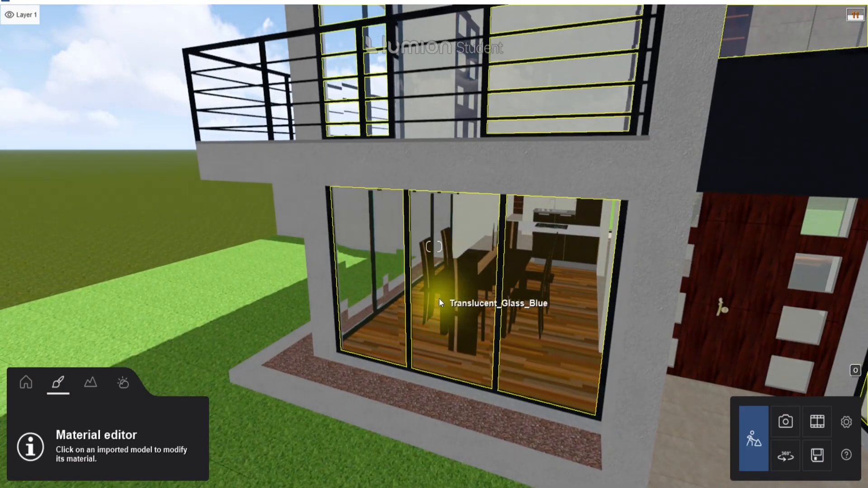
Assign the clear glass from the Glass panels materials to the villa's window panes and save the material changes
left_click(439, 300)
left_click(47, 51)
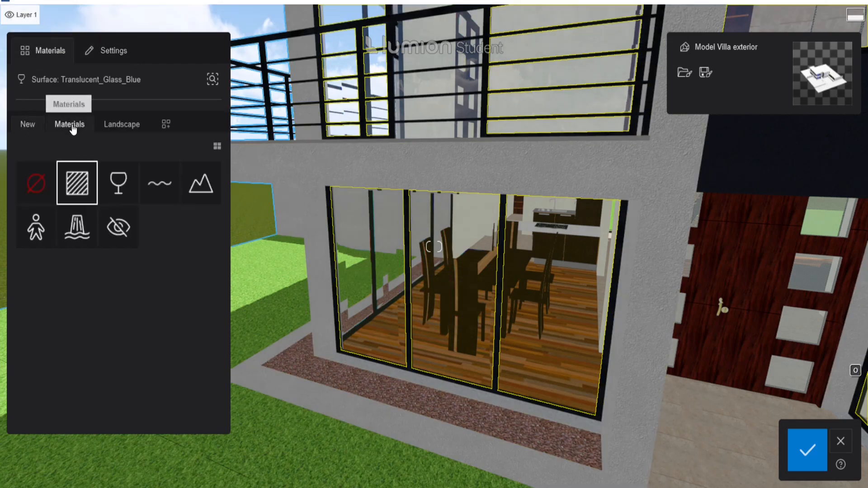
left_click(73, 127)
left_click(116, 186)
left_click(116, 312)
left_click(66, 317)
left_click(802, 454)
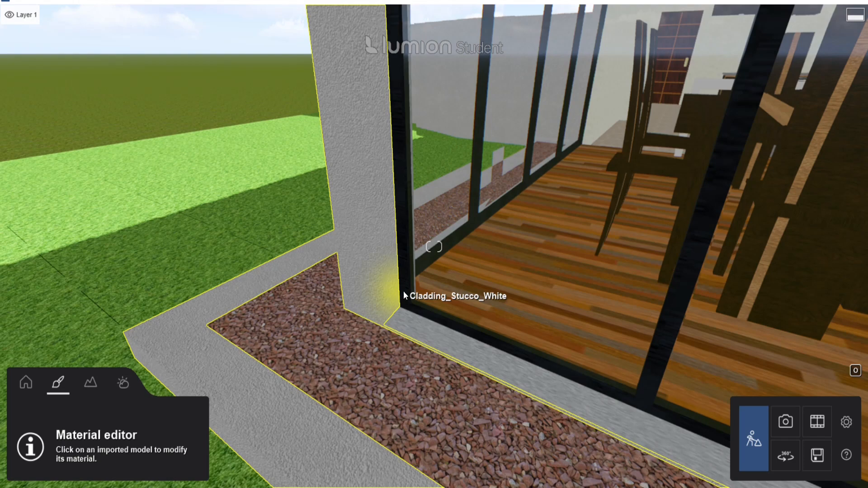
Assign a black metal material to the ground-floor window frames and a grey metal to the sill beneath them
left_click(403, 291)
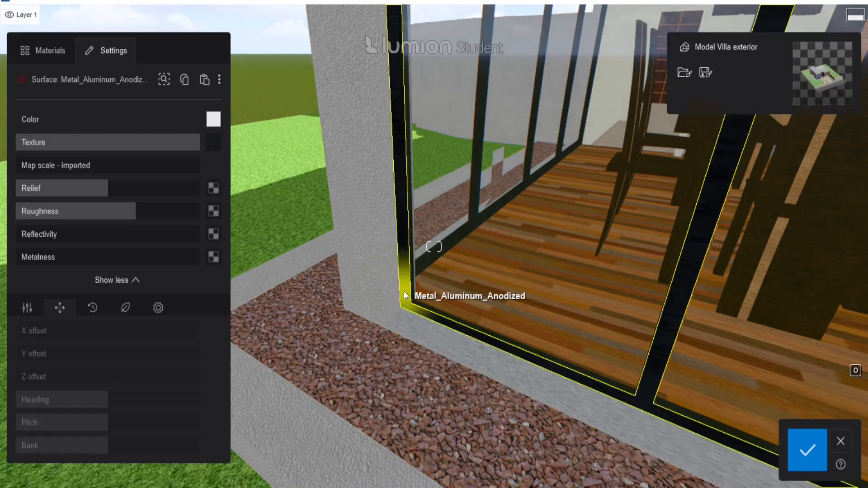
left_click(47, 50)
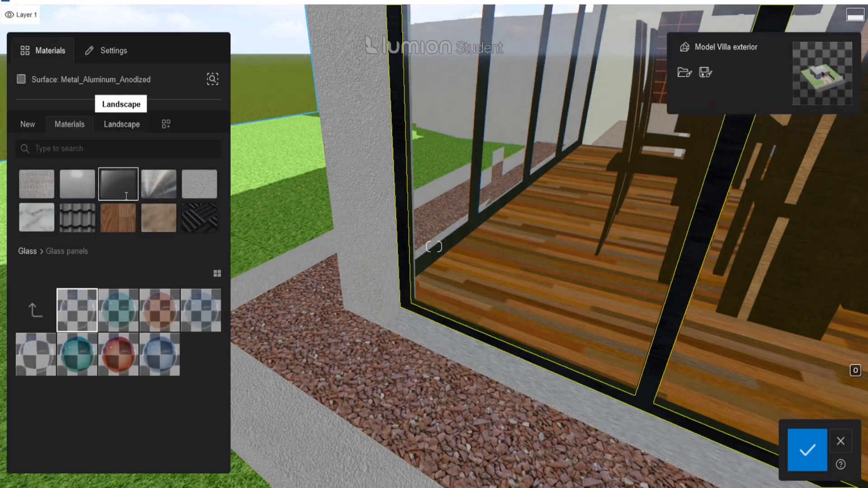
left_click(157, 186)
key("w")
right_click_drag(393, 293, 372, 329)
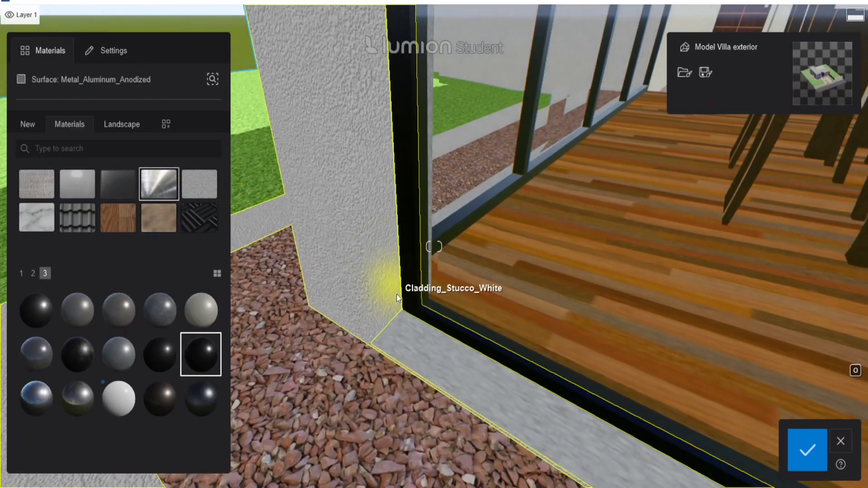
left_click(424, 354)
left_click(86, 320)
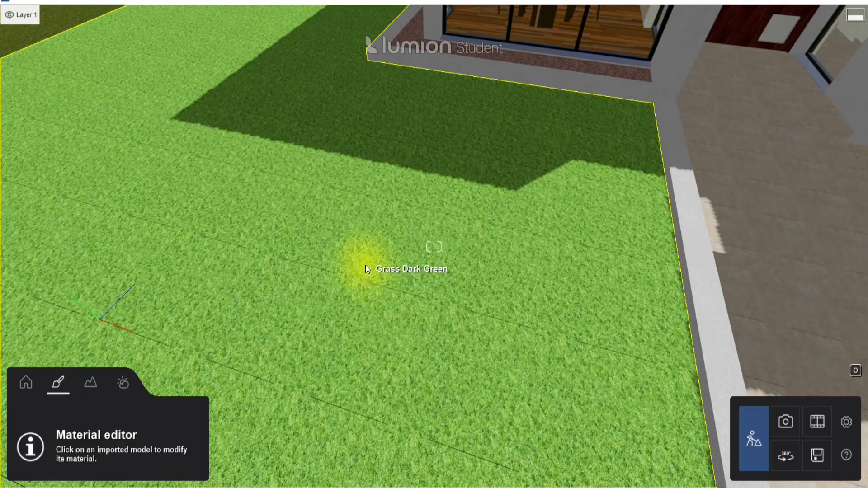
Replace the lawn's material in front of the villa with a dark green grass from the Landscape materials
left_click(366, 267)
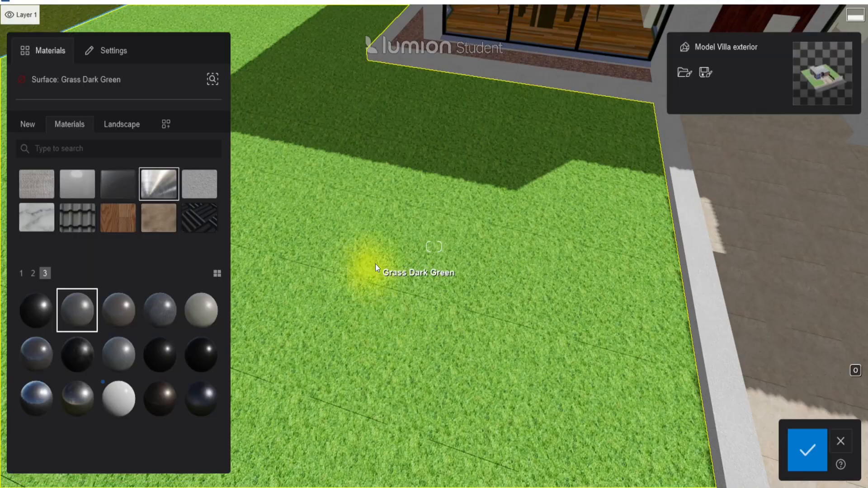
key("s")
left_click(122, 125)
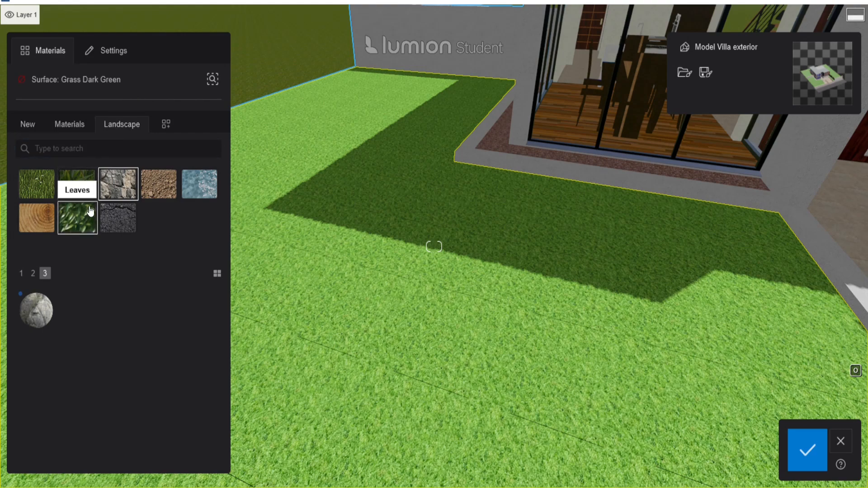
left_click(79, 190)
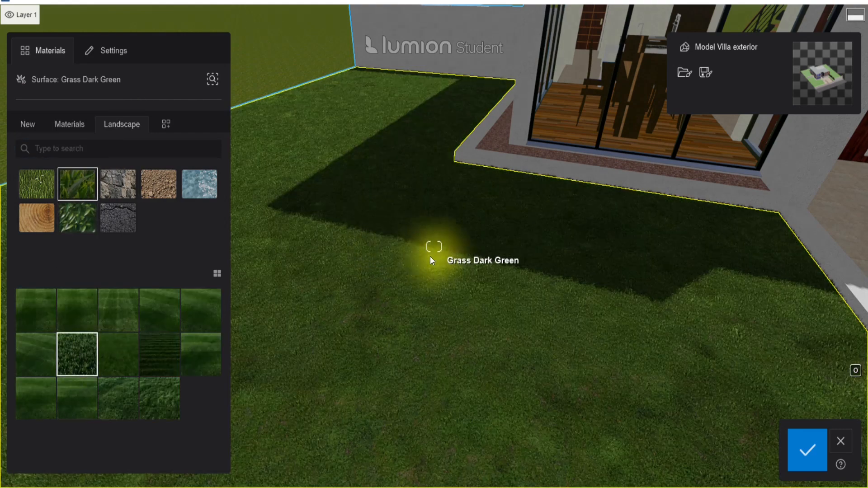
Set the lawn's grass size to about 29%, lengthen the blades and reduce the grass map scale
right_click_drag(416, 257, 407, 208)
key("s")
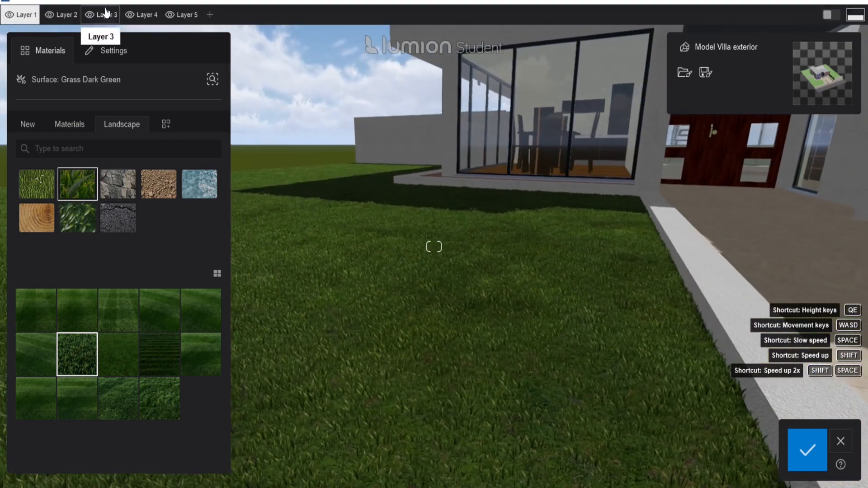
left_click(113, 51)
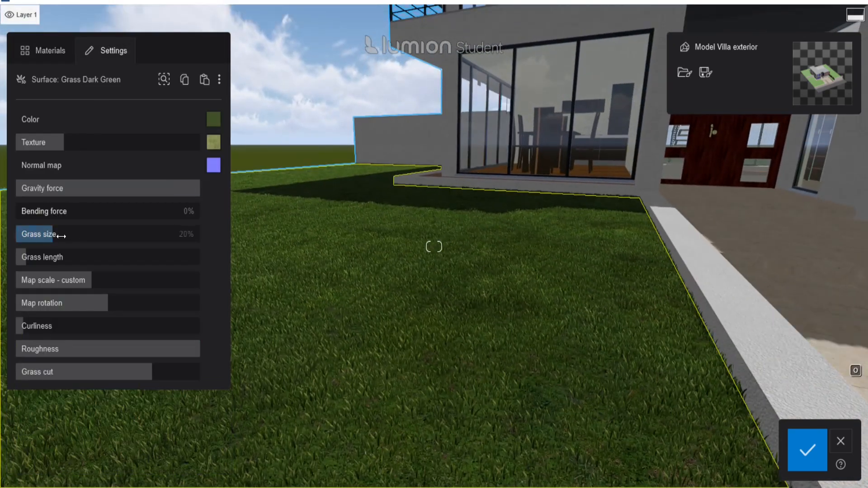
left_click_drag(65, 235, 69, 235)
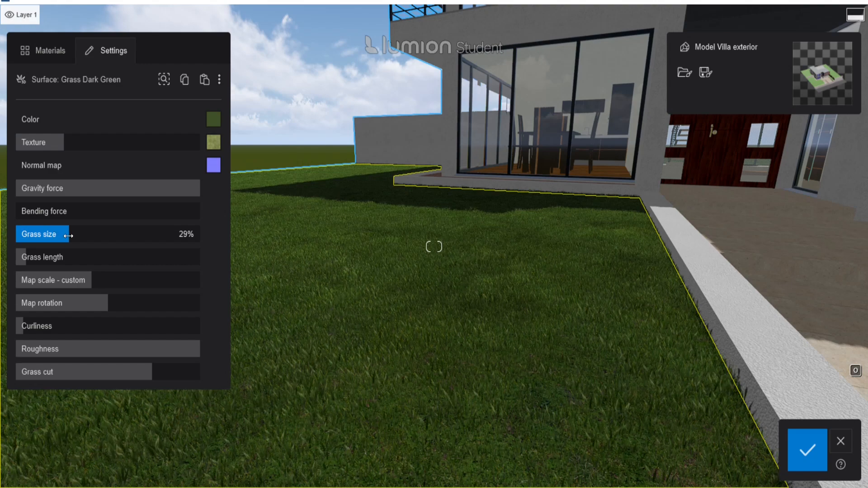
left_click_drag(34, 259, 48, 258)
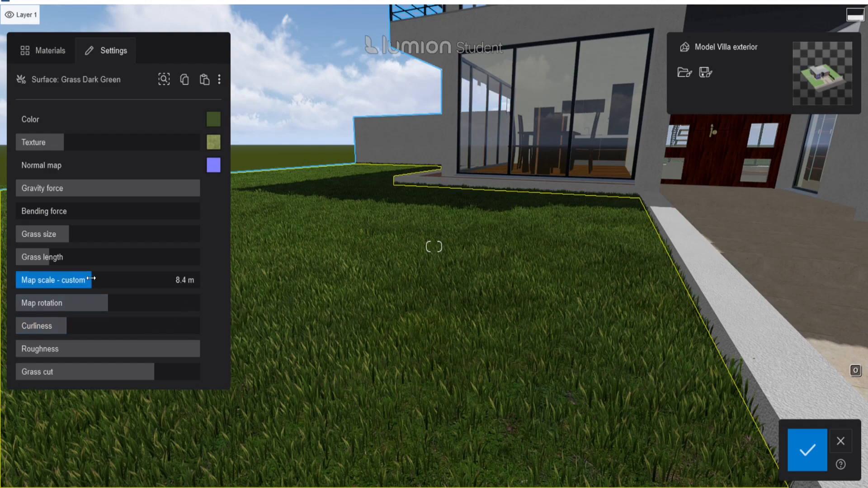
left_click_drag(89, 278, 63, 280)
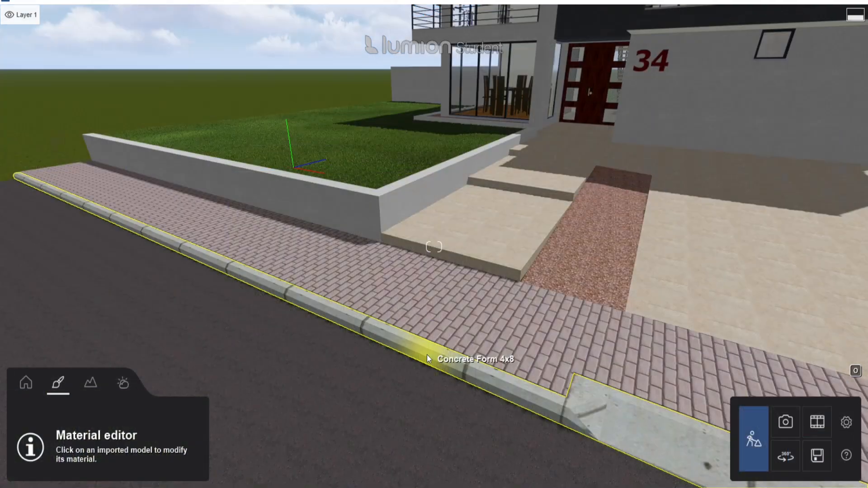
Assign a cracked grey concrete from the Stone > Concrete materials to the curb along the street
left_click(427, 354)
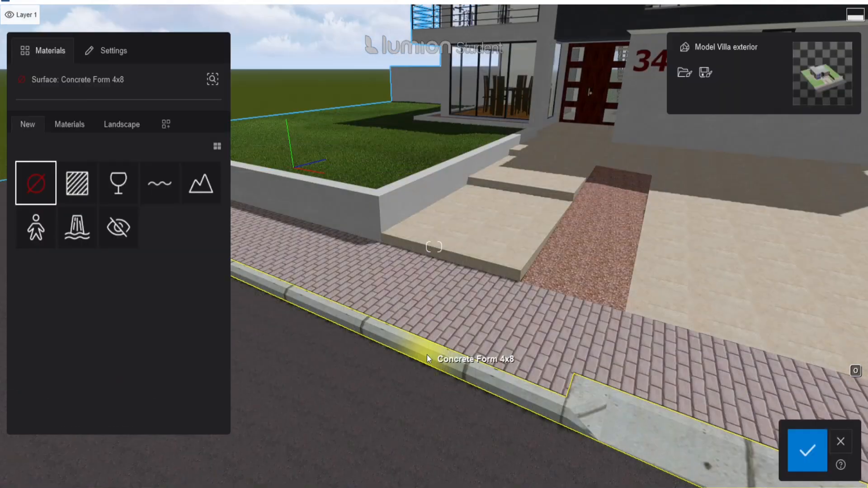
left_click(92, 127)
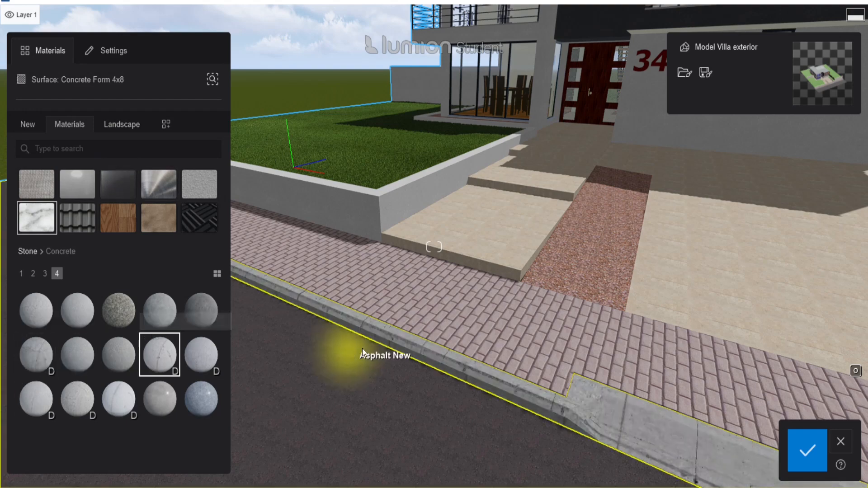
right_click_drag(644, 398, 660, 452)
key("w")
Rotate the curb's concrete texture by raising its pitch and bank, and shift it along X
left_click(106, 59)
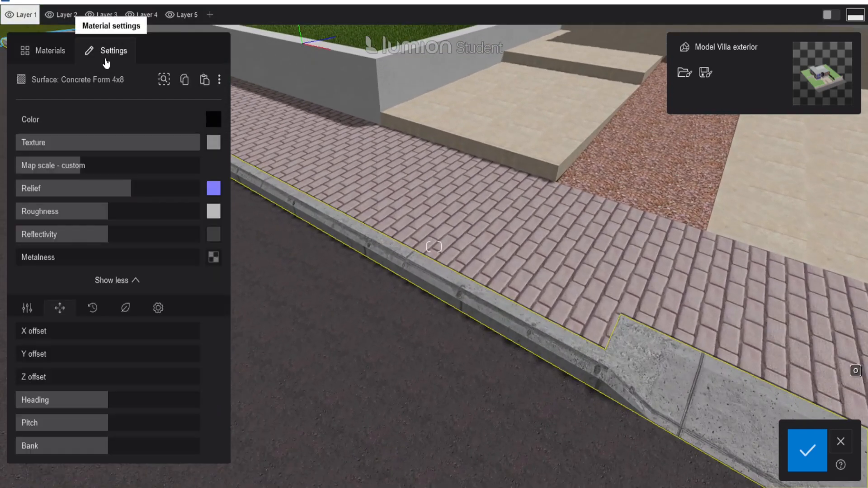
key("a")
key("w")
right_click_drag(277, 324, 291, 351)
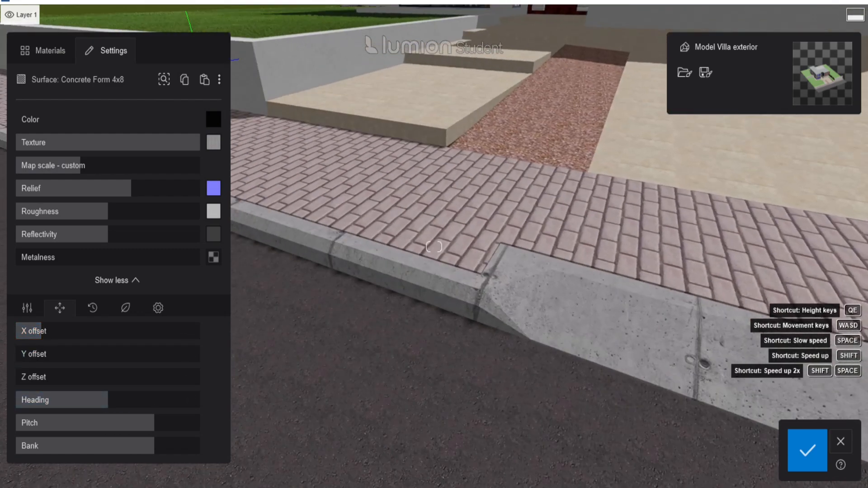
key("a")
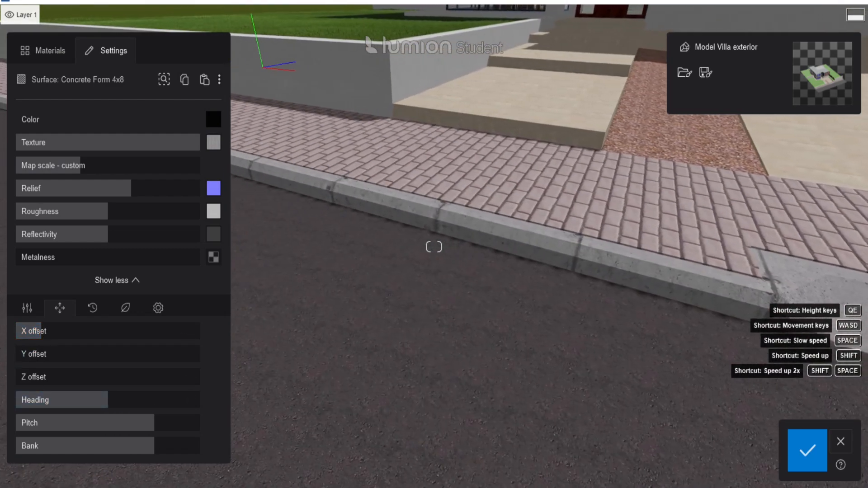
key("s")
key("d")
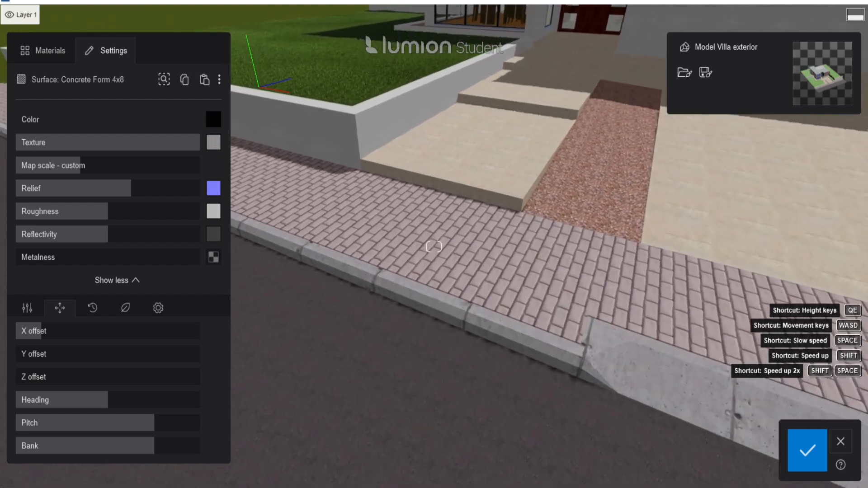
right_click_drag(335, 345, 342, 361)
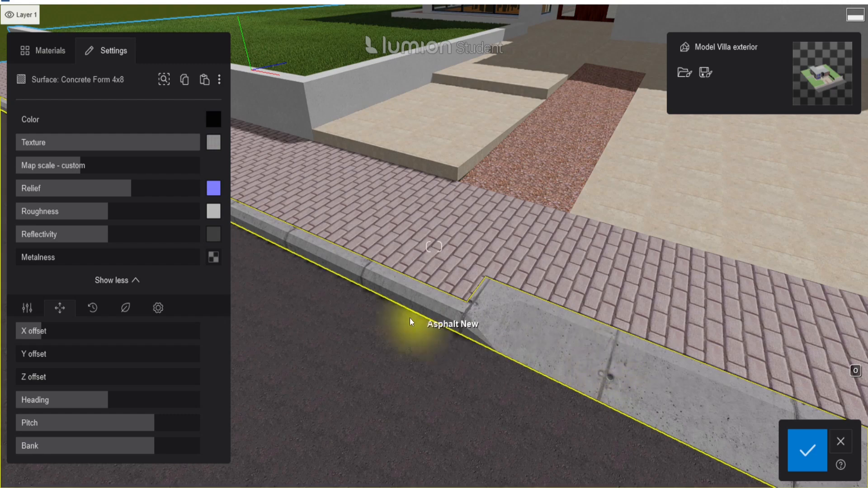
Fine-tune the curb texture's placement along the kerbstones with an X offset of about 8% and an adjusted Y offset
key("a")
right_click_drag(410, 319, 431, 300)
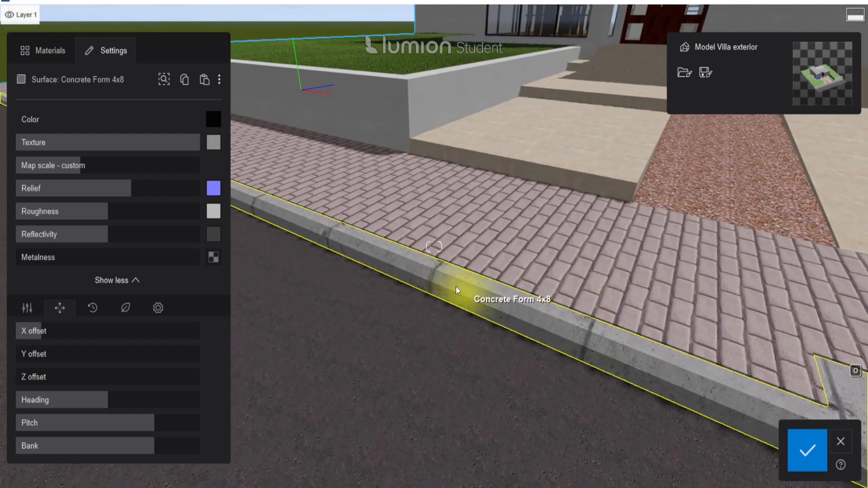
key("a")
right_click_drag(408, 270, 445, 255)
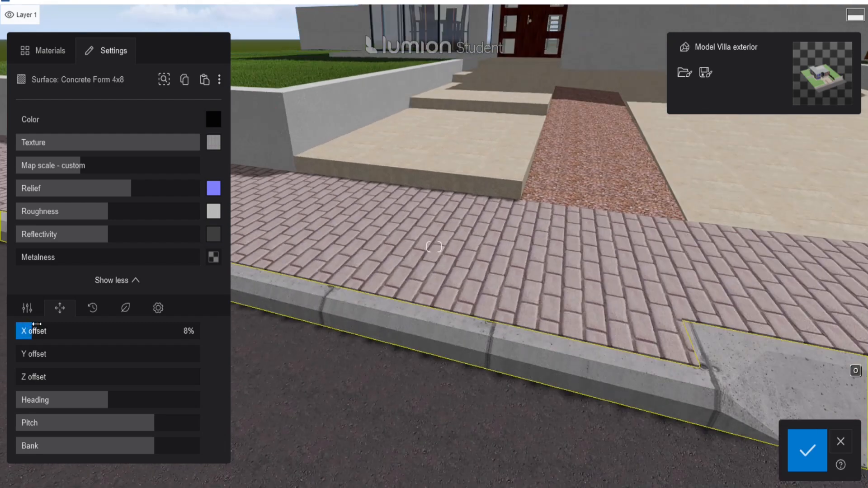
left_click_drag(38, 357, 39, 357)
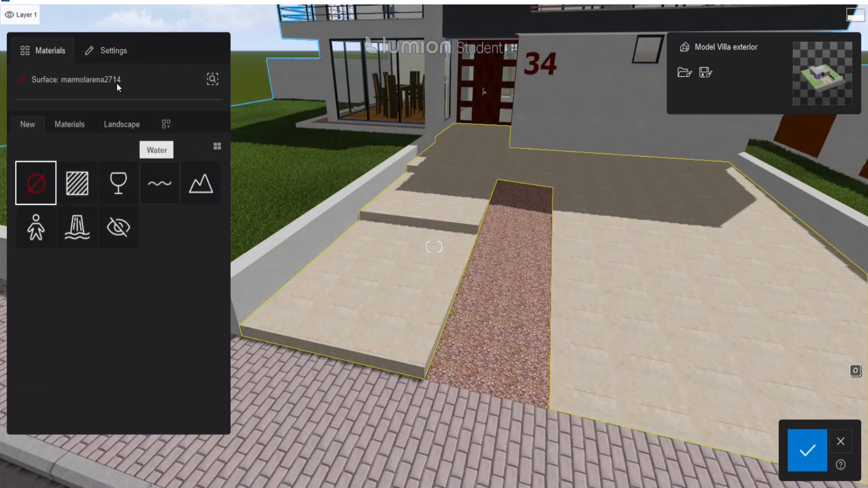
Assign the Polii Concrete Polished 001 2048 material to the driveway and entrance steps
left_click(378, 290)
left_click(69, 125)
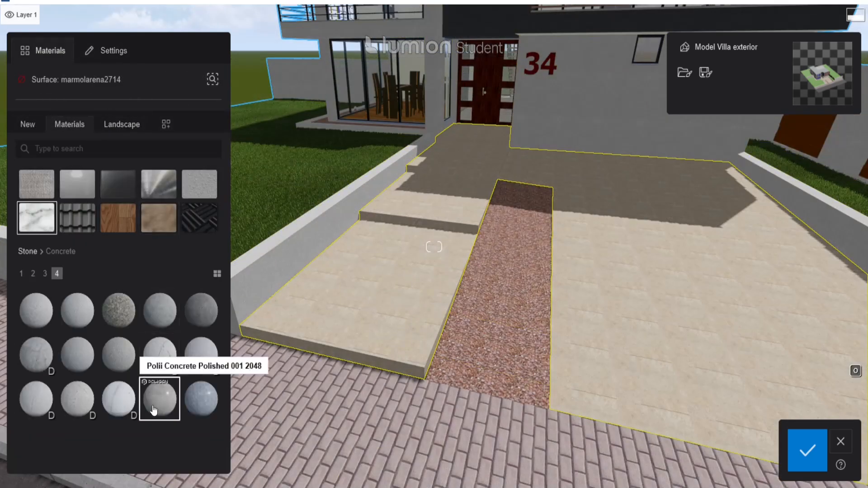
left_click(165, 412)
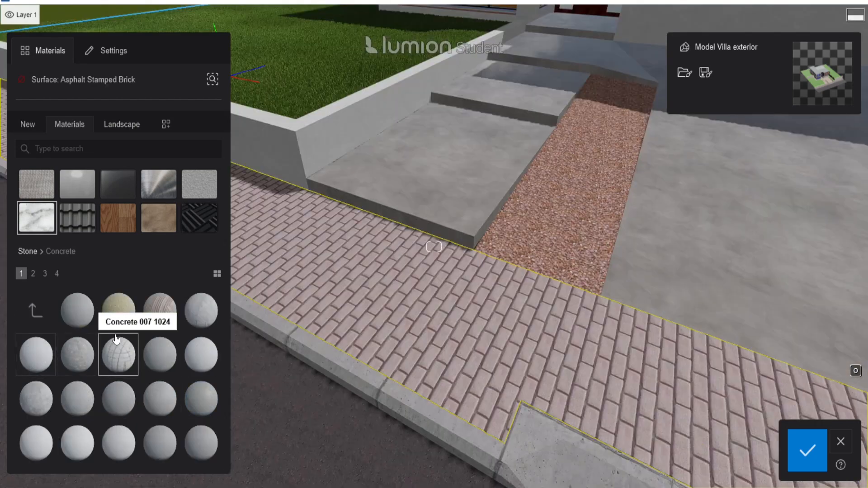
Replace the sidewalk's stamped brick with grey concrete slabs, set the map scale to about 1.06 m and adjust the texture offsets
left_click(200, 311)
mouse_move(73, 166)
left_mouse_down()
mouse_move(45, 165)
mouse_move(65, 165)
left_mouse_up()
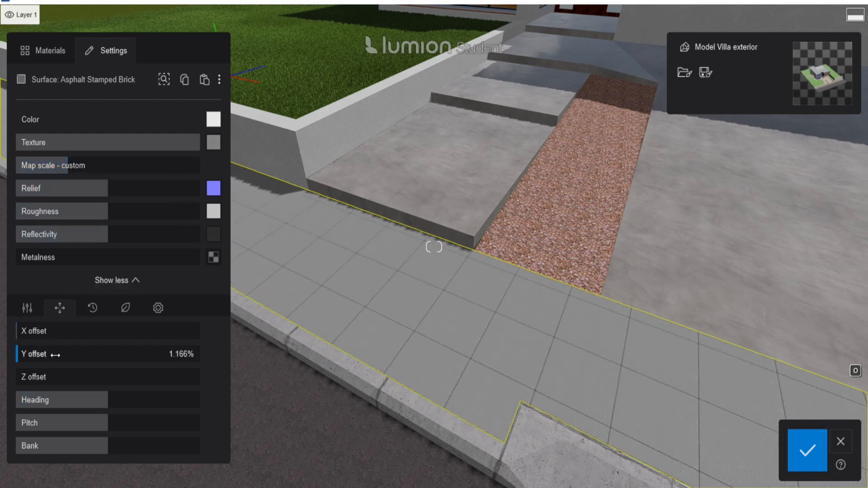
left_click(22, 377)
left_click(81, 166)
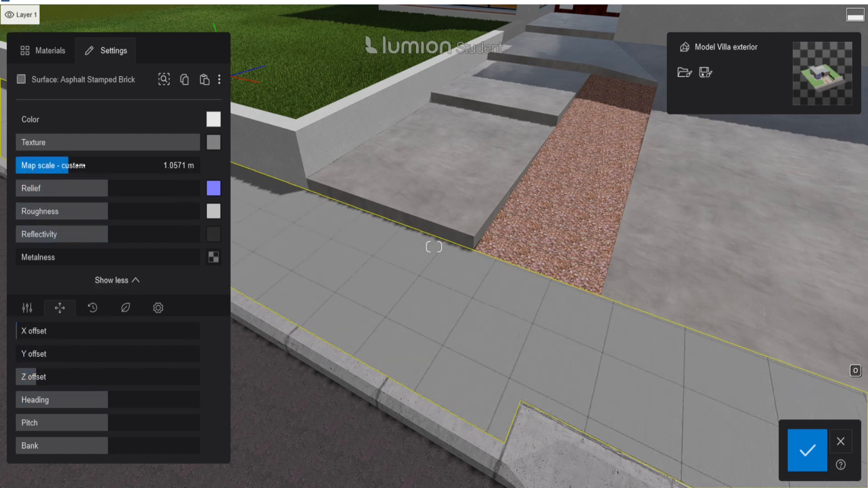
left_click_drag(27, 330, 504, 331)
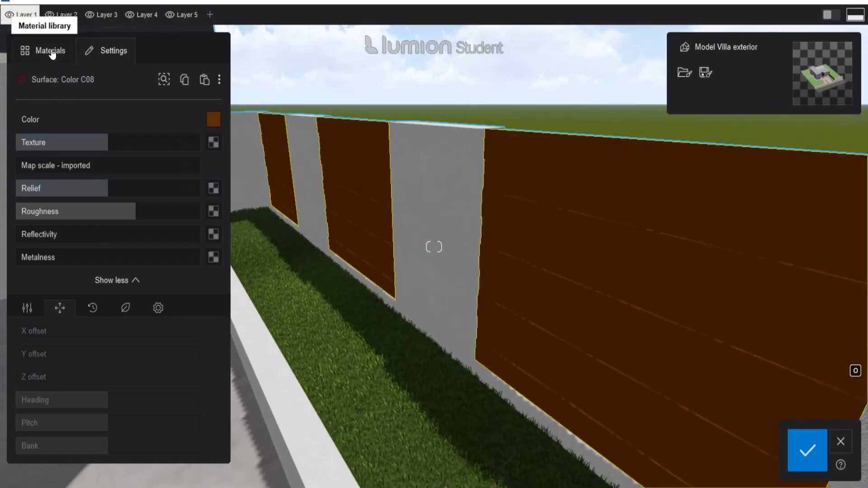
Assign Polii Wood Planks 32 3072 to the brown boundary wall panels, with horizontal planks and adjusted map scale and offsets
left_click(61, 64)
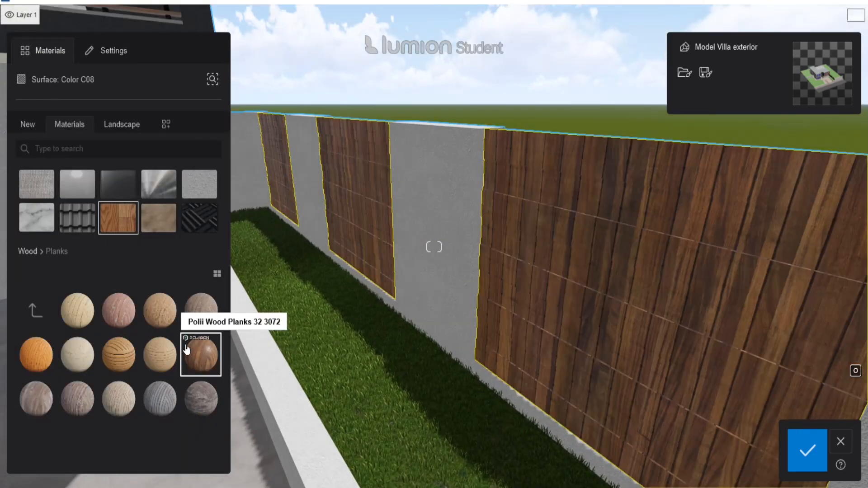
left_click(200, 348)
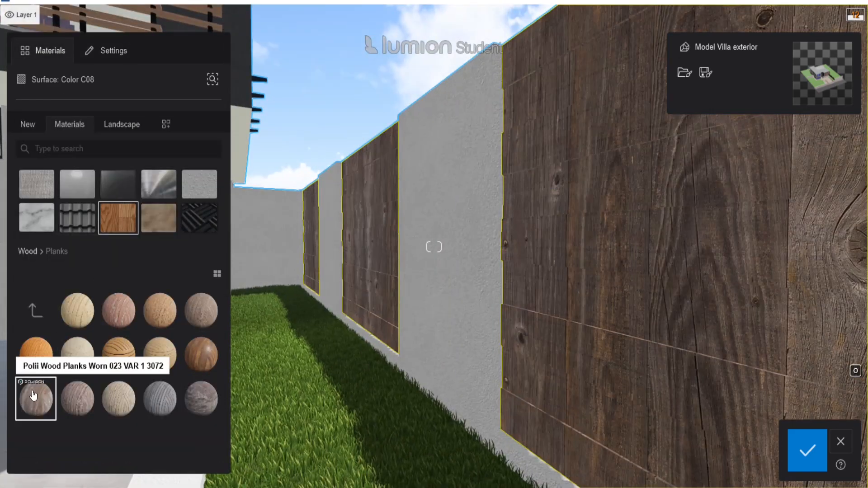
left_click(119, 354)
left_click(202, 355)
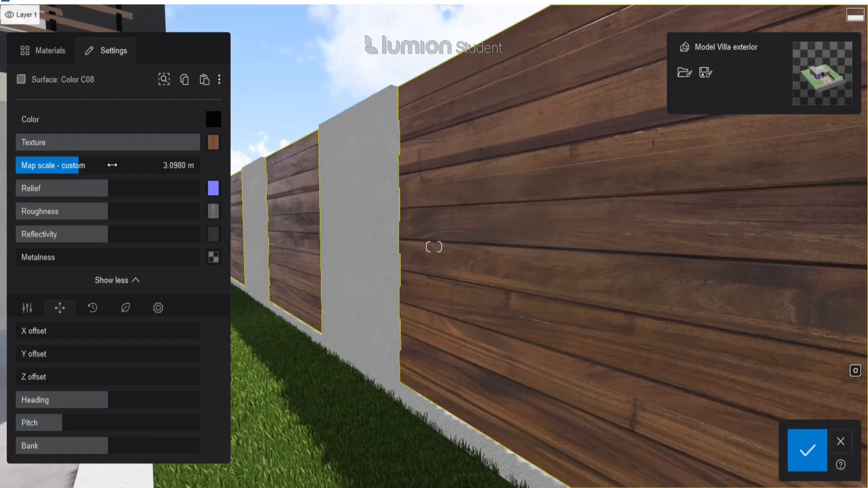
left_click_drag(113, 164, 120, 164)
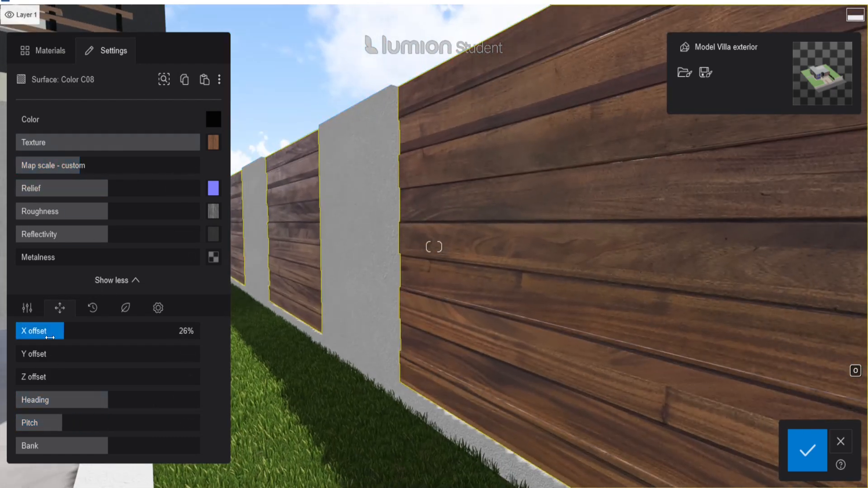
left_click_drag(68, 375, 92, 354)
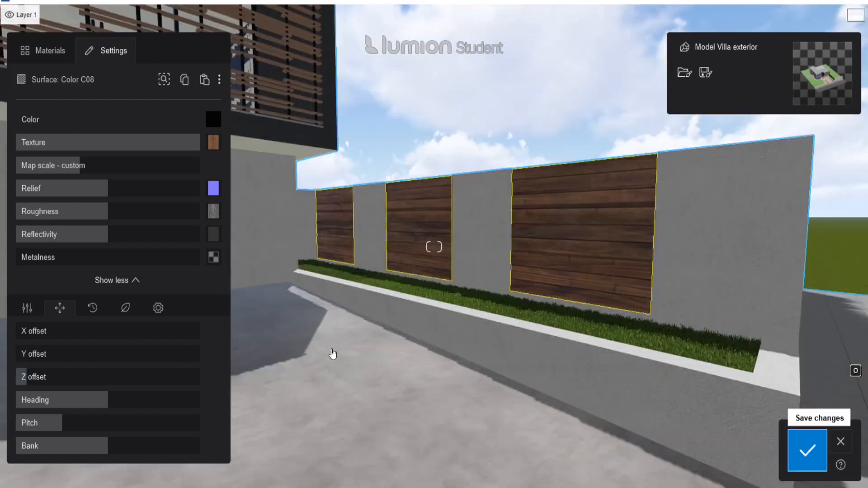
Open the driveway concrete's extra material settings containing Soften edges and examine the step's edge
left_click(310, 348)
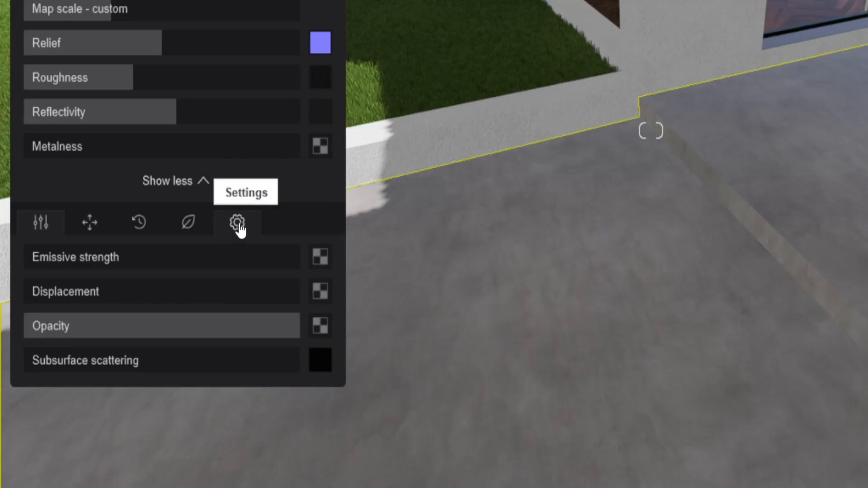
left_click(237, 223)
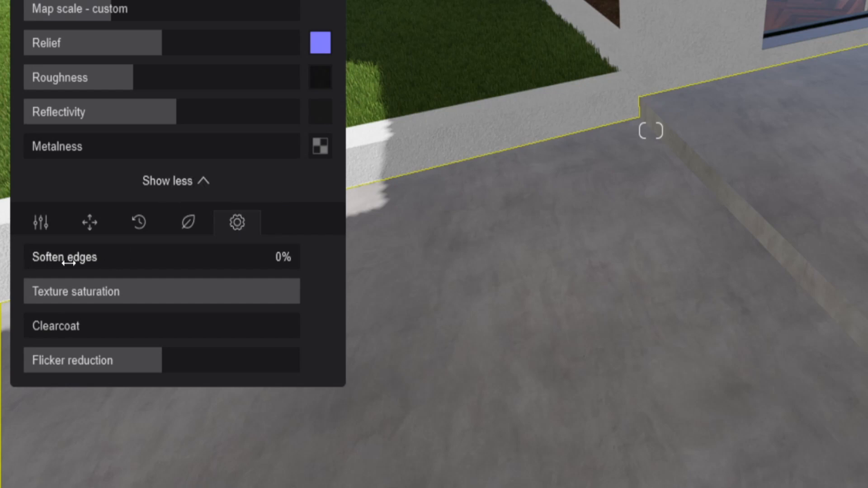
key("w")
right_click_drag(613, 154, 651, 154)
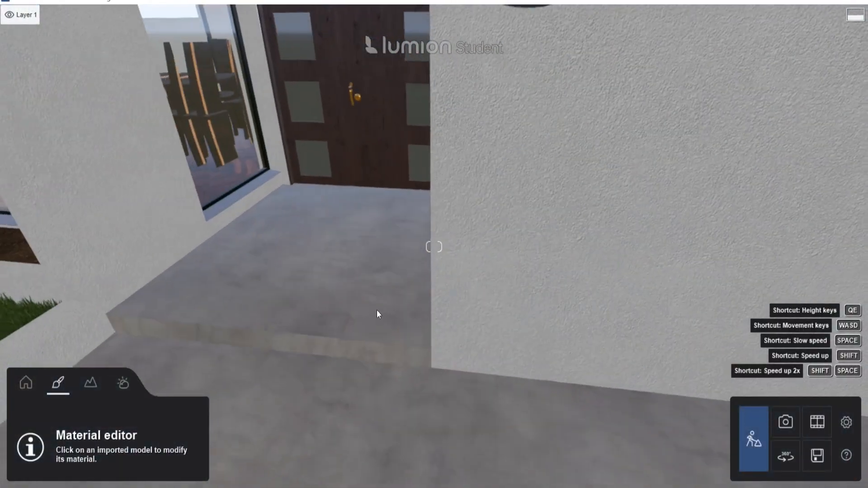
Examine the window sill up close and open the material settings of the wooden slats on the dark upper volume
left_click(473, 268)
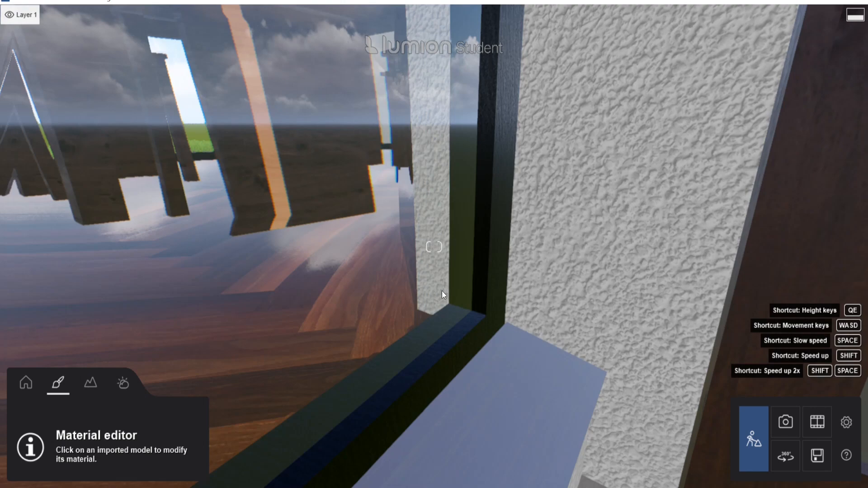
left_click(358, 339)
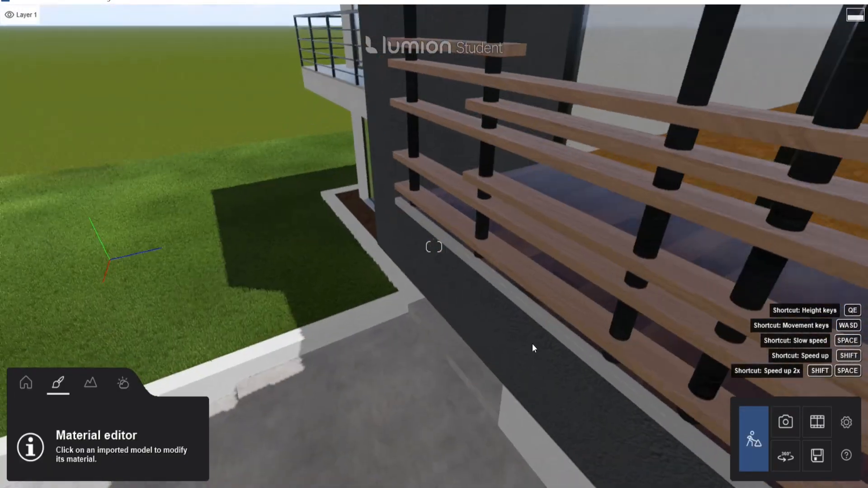
left_click(530, 264)
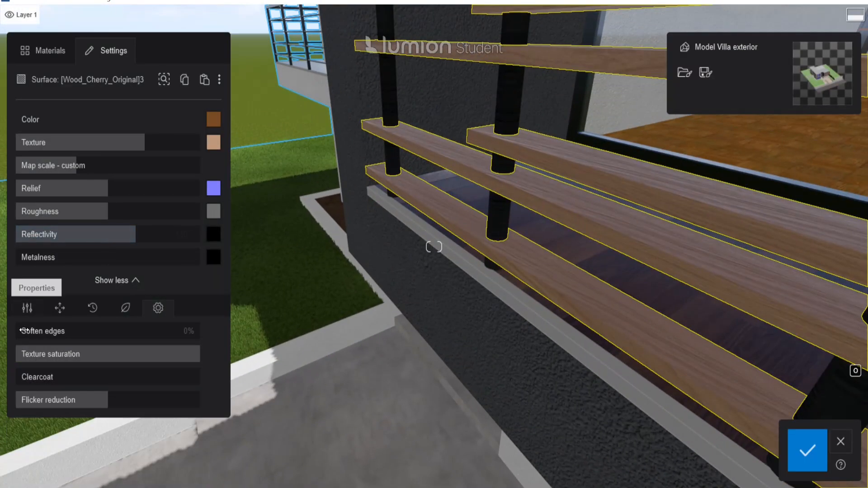
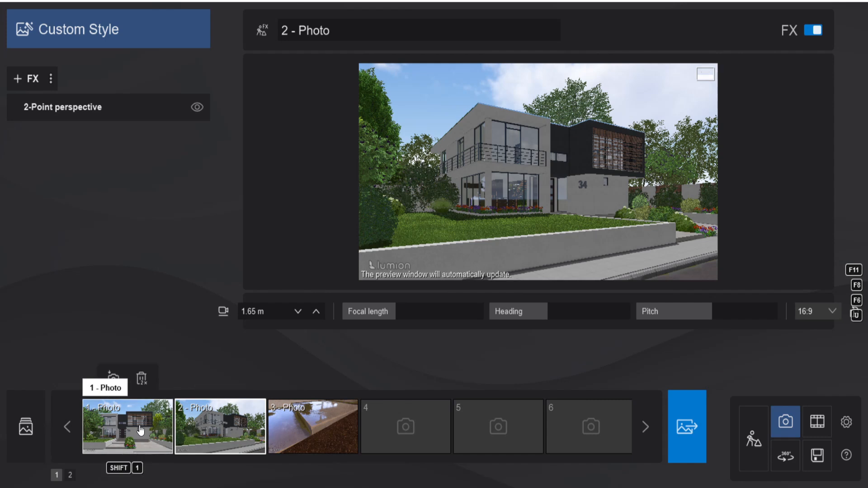
Recall the Photo 1 camera view and place two African Lily Orange plants in the driveway's planting bed
left_click(141, 430)
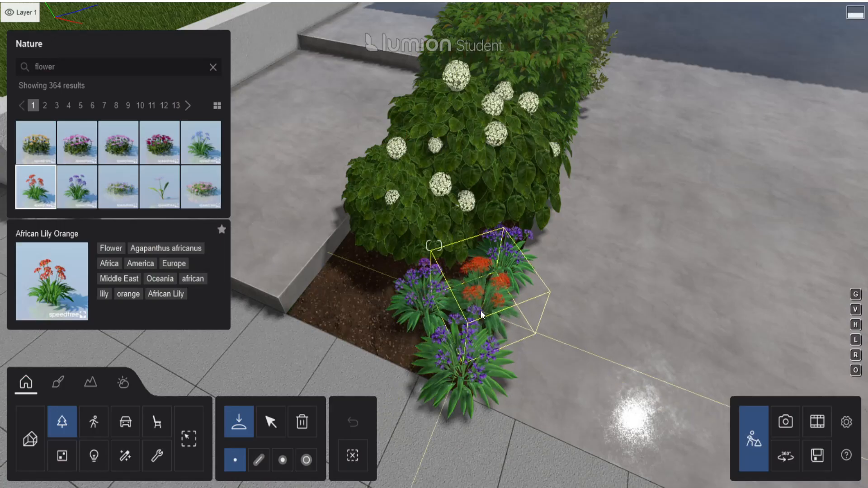
left_click(481, 311)
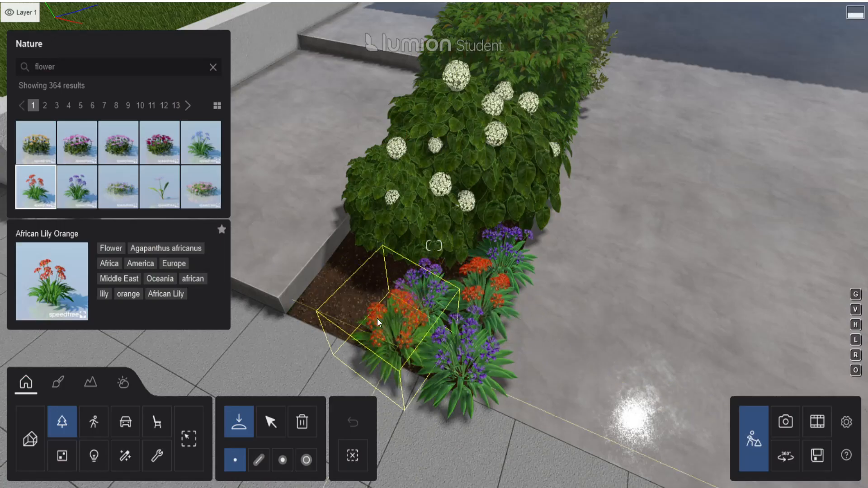
left_click(377, 319)
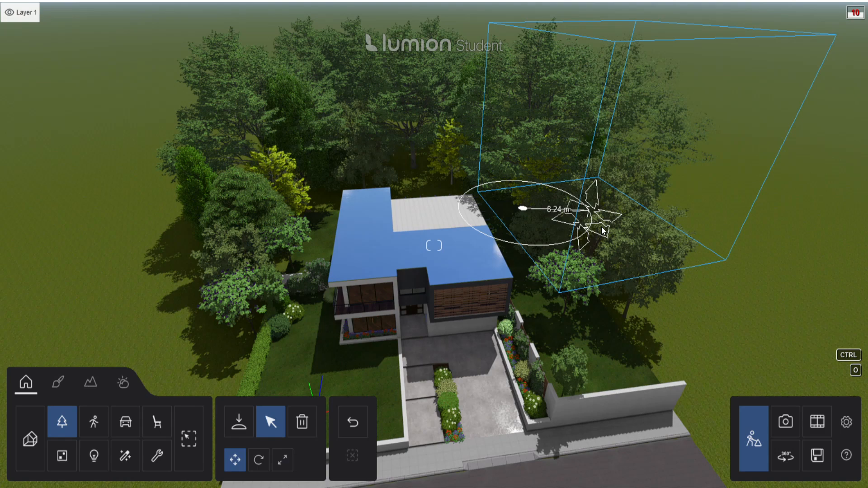
Move the selected large tree behind the house about 10.7 m outward on the driveway side
left_click_drag(602, 227, 612, 235)
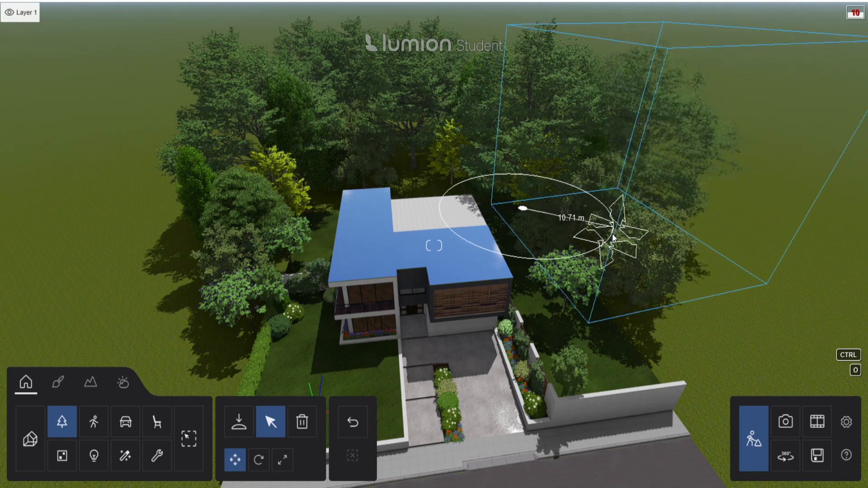
left_click(787, 236)
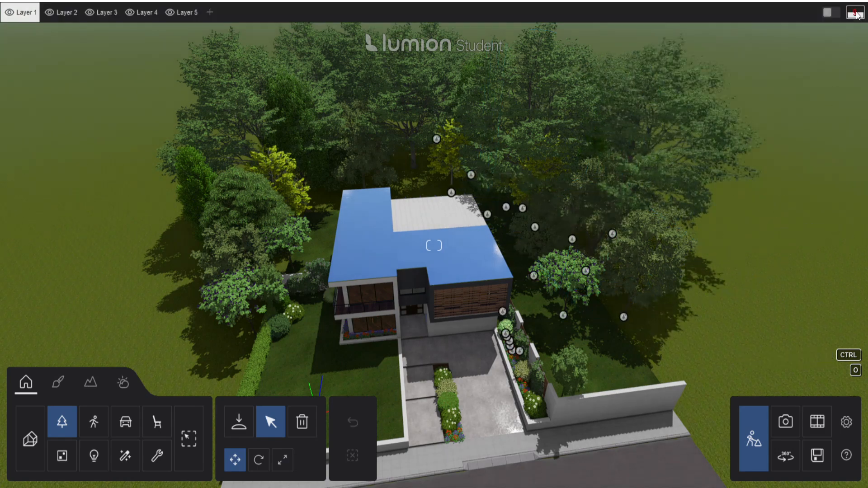
mouse_move(855, 13)
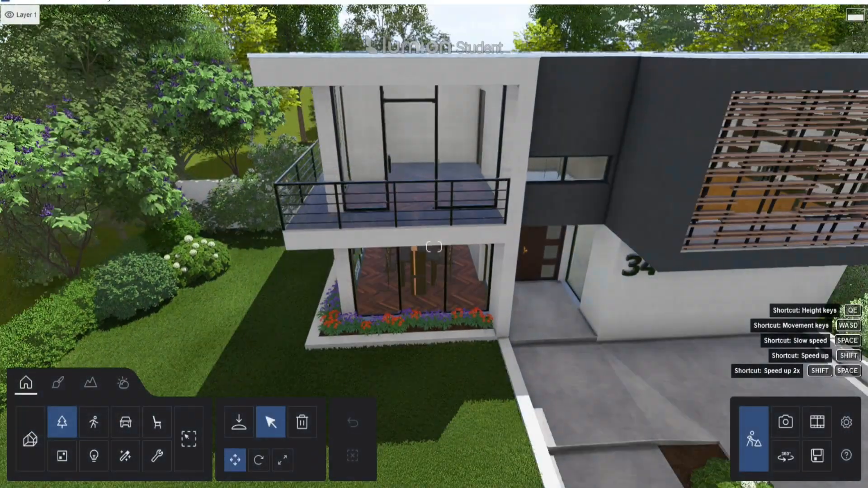
Place Book 001 on the dining table and Bed 004 in the bedroom with its headboard against the wall
key("s")
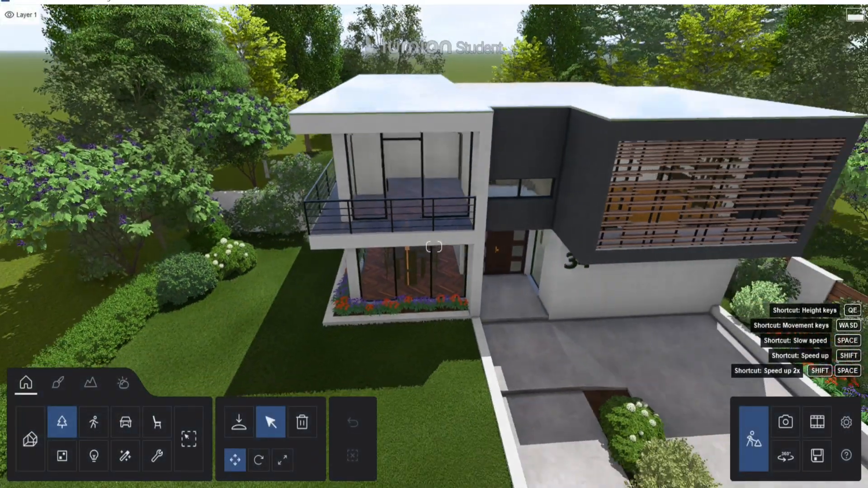
key("w")
key("a")
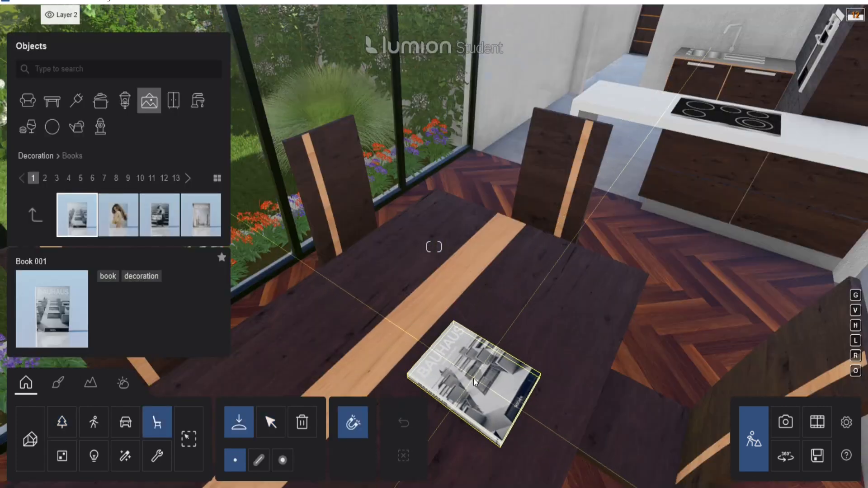
left_click(474, 384)
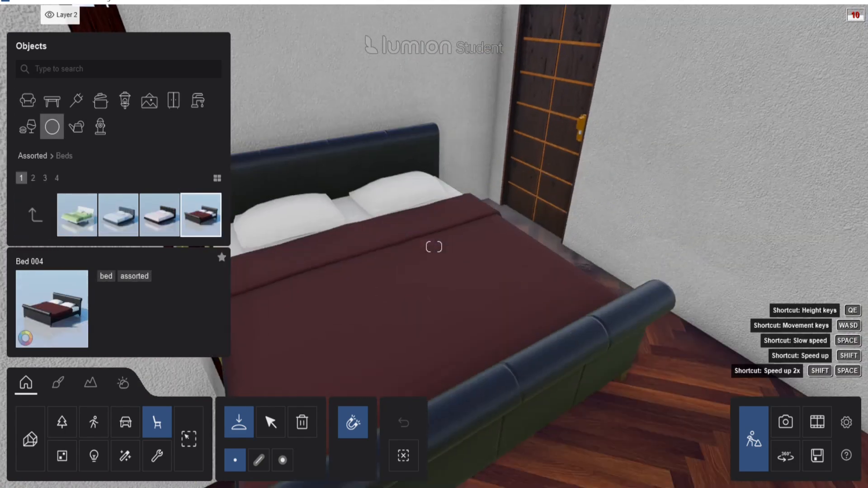
right_click_drag(412, 338, 404, 262)
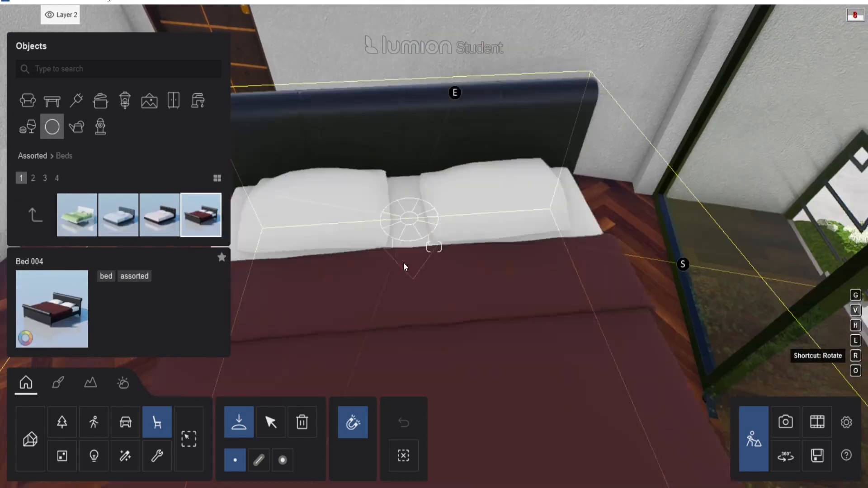
key("s")
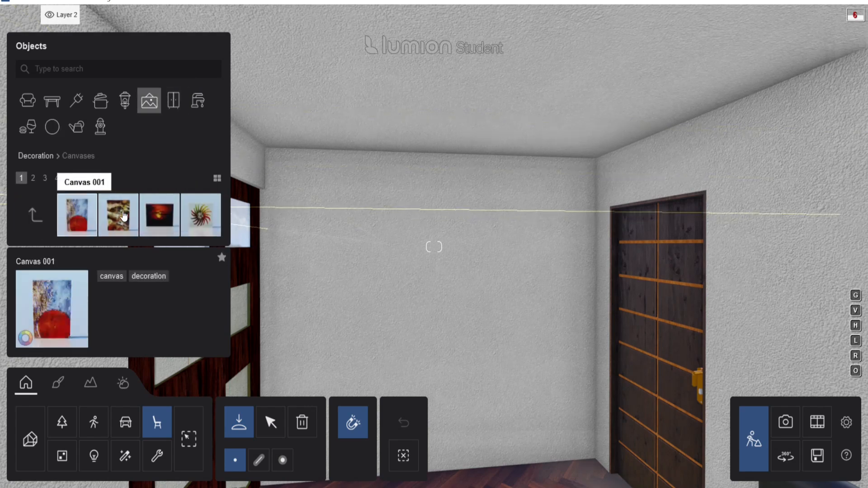
Hang the sunset picture Canvas 003 and a black-and-white portrait canvas on the bedroom walls
left_click(159, 216)
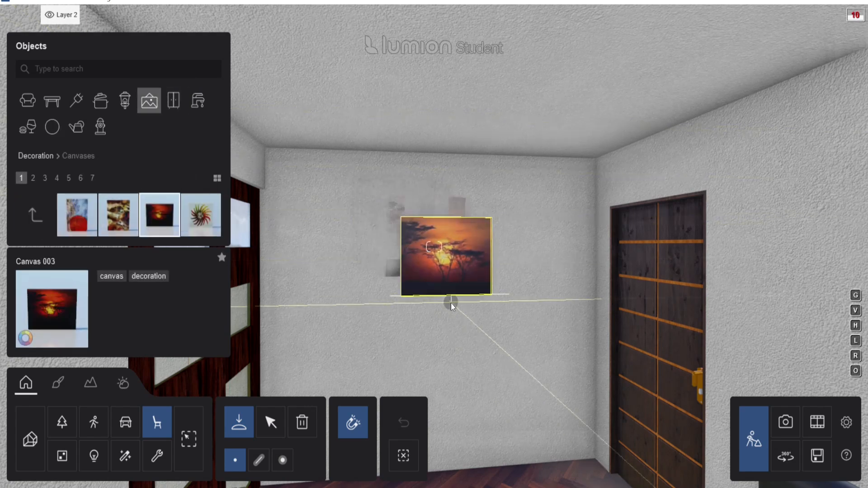
left_click(271, 423)
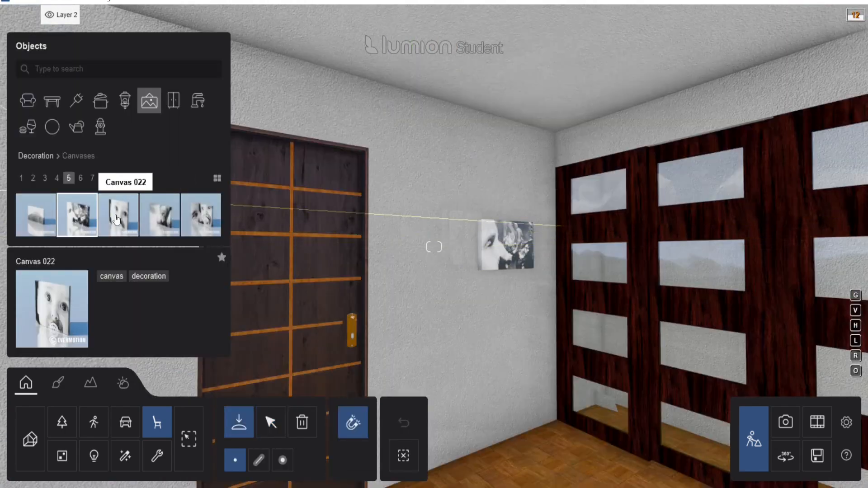
left_click(496, 254)
left_click(270, 422)
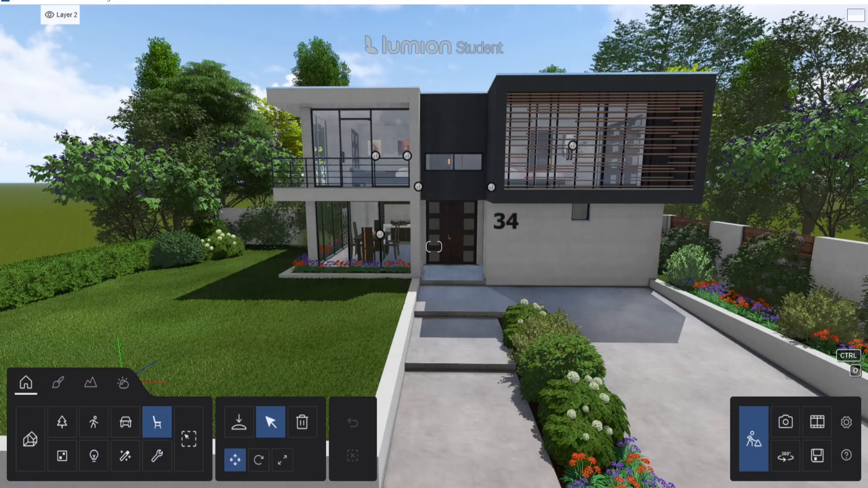
Place Car HD 024 on the driveway beside the planting bed, rotated so its front faces the house
key("w")
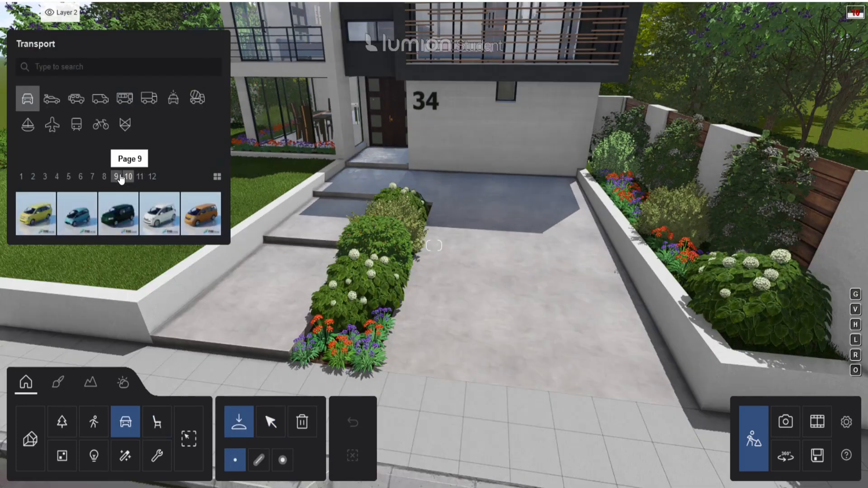
left_click(116, 176)
left_click(36, 214)
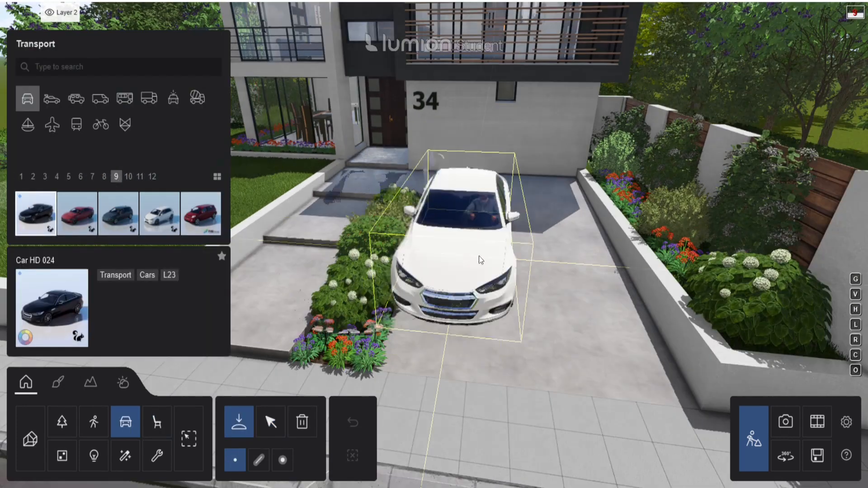
key("r")
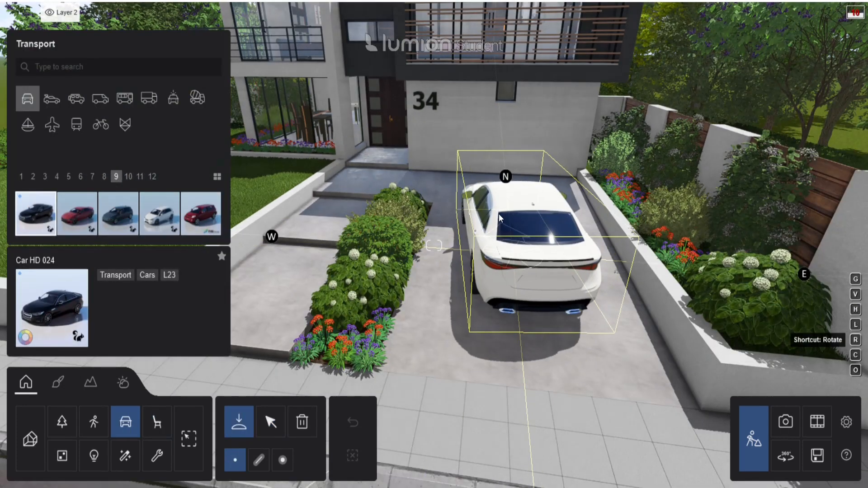
left_click(513, 253)
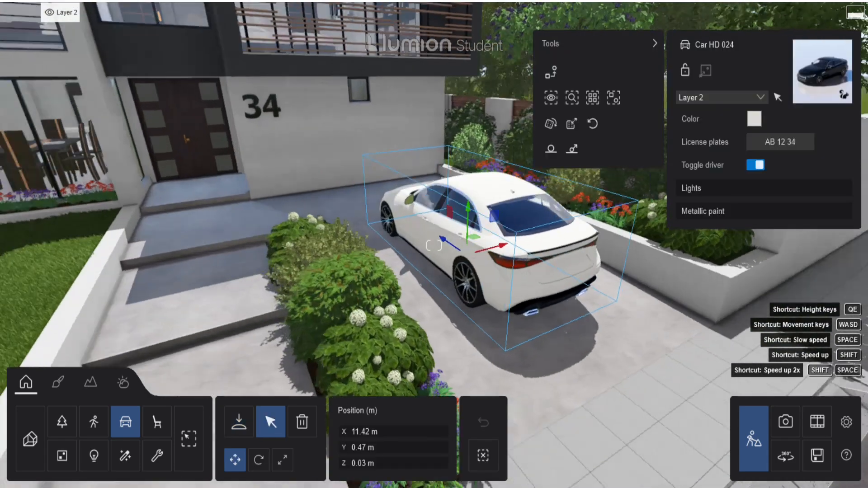
Set the car's color to black, browse the France and US license plate designs and apply the yellow plate
left_click(754, 119)
left_click_drag(432, 205, 409, 206)
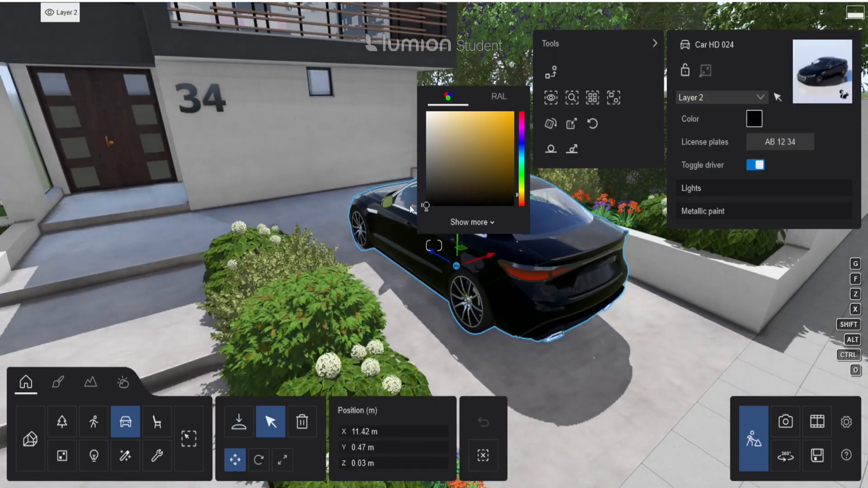
left_click(780, 142)
left_click(200, 106)
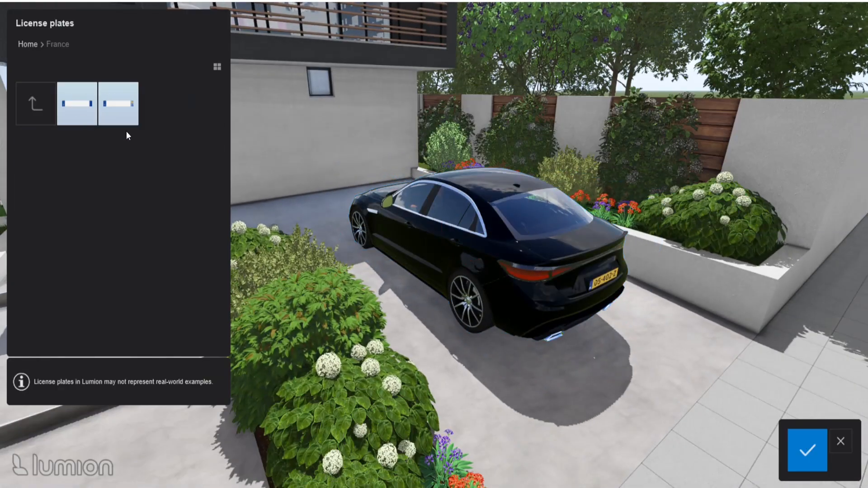
left_click(49, 121)
left_click(69, 209)
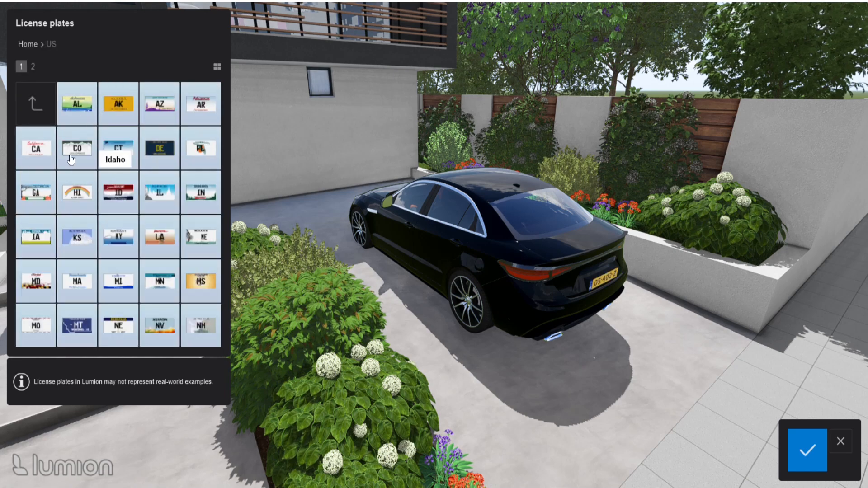
left_click(76, 109)
left_click(43, 111)
left_click(807, 452)
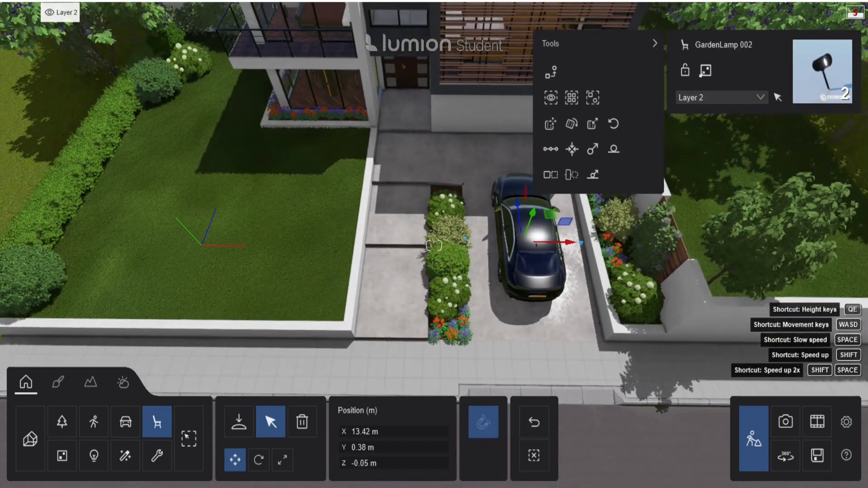
Place two GardenLamp 002 spotlights along the low lawn wall beside the entrance steps
left_click(239, 424)
left_click(119, 216)
right_click_drag(344, 253, 253, 244)
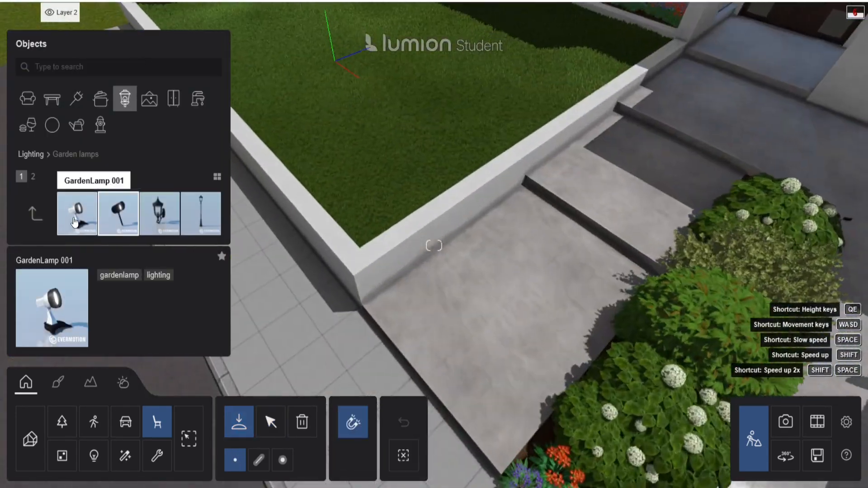
left_click(77, 223)
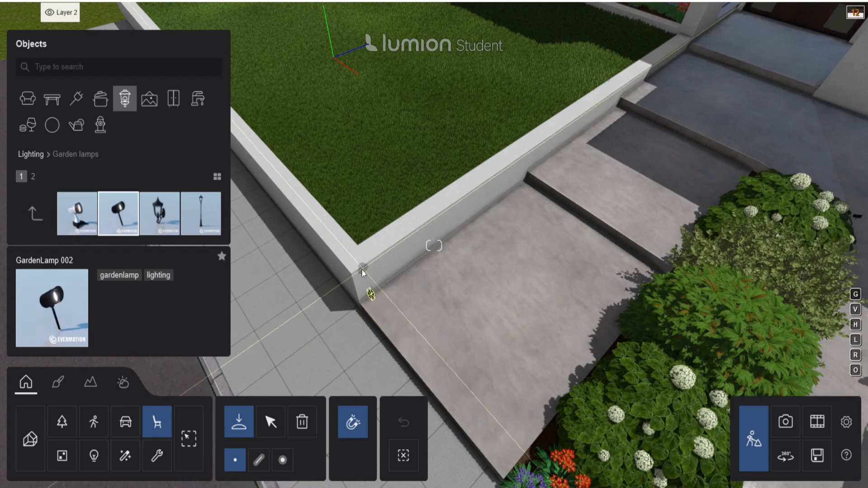
left_click(362, 270)
left_click(533, 153)
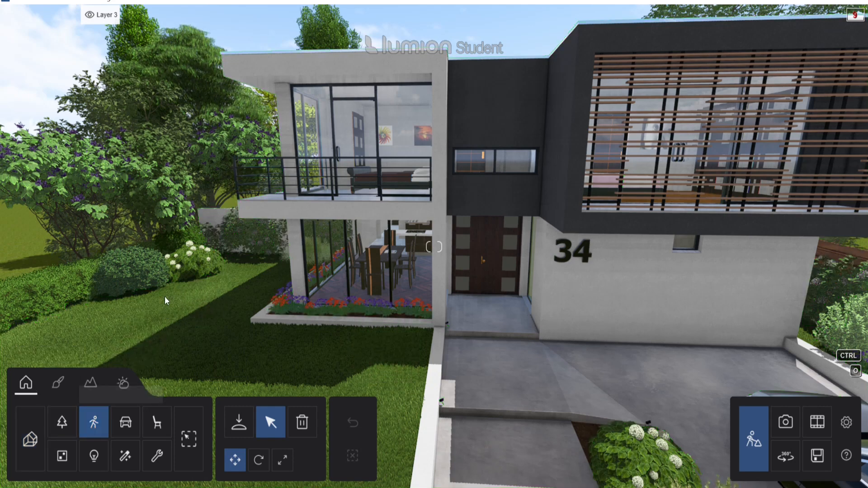
Place the static 3D businessman Kenneth 001 by the upper bedroom's glass doors and rotate the figure
left_click(238, 427)
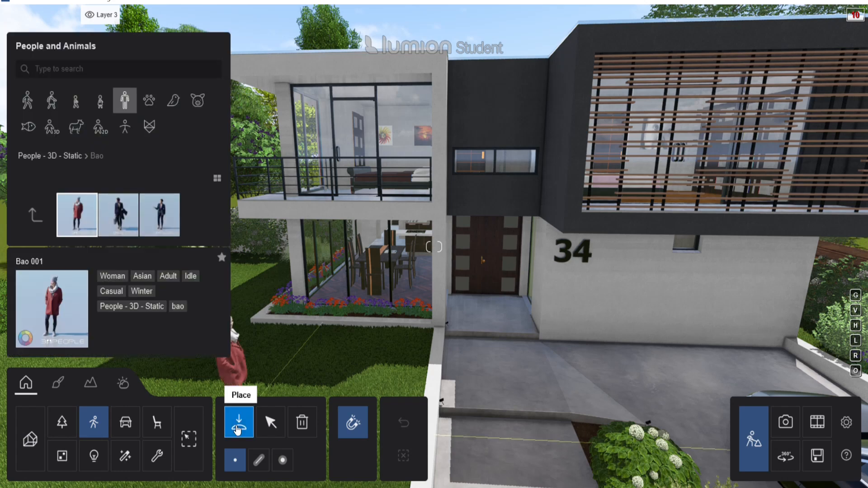
left_click(31, 219)
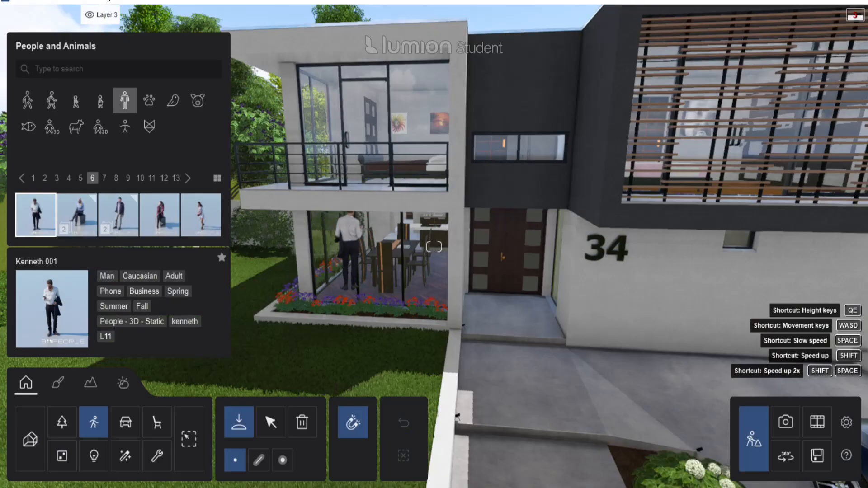
key("w")
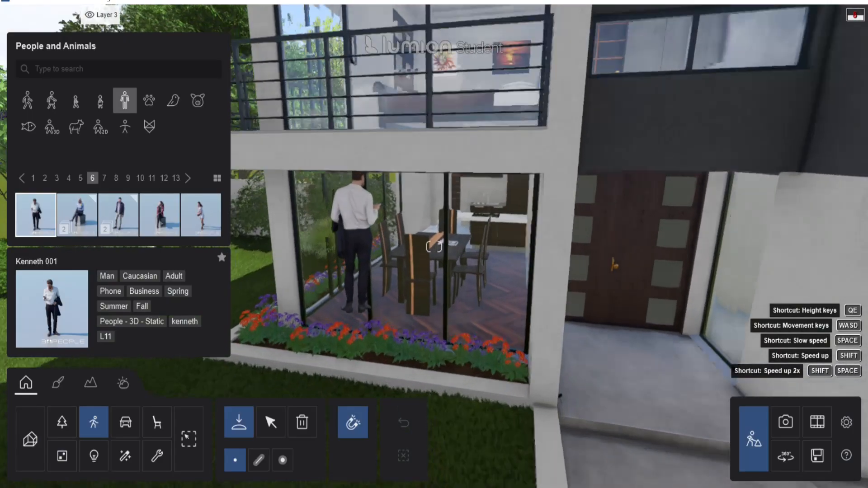
key("w")
key("q")
right_click_drag(434, 246, 348, 274)
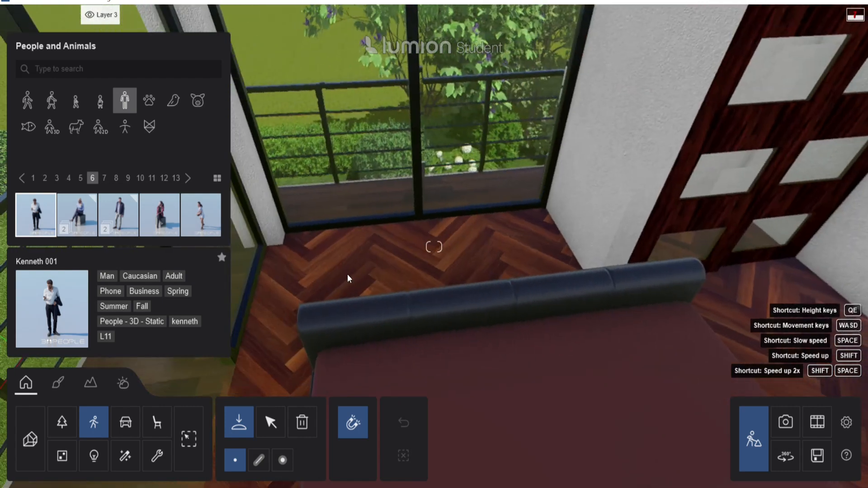
left_click(426, 253)
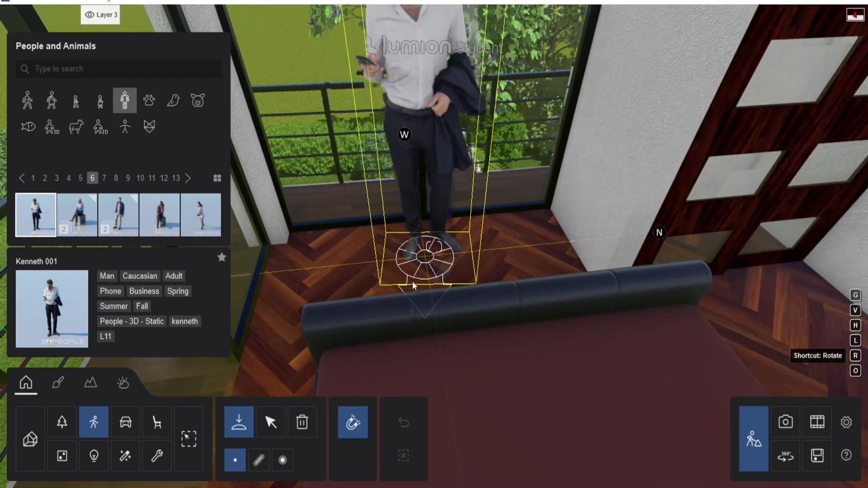
mouse_move(413, 281)
left_mouse_down()
mouse_move(424, 267)
mouse_move(424, 275)
left_mouse_up()
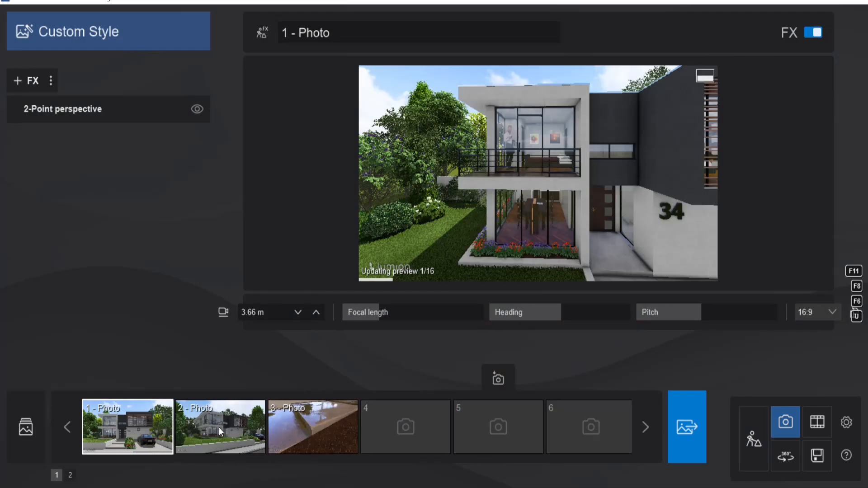
Recall the Photo 1 view and, back in Build mode, place Pigeon 001 Flying over the house roof
left_click(133, 428)
left_click(753, 439)
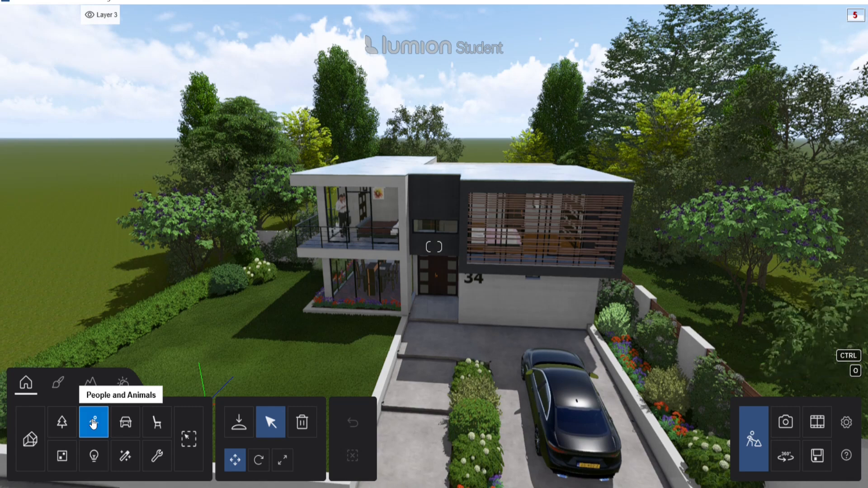
left_click(239, 427)
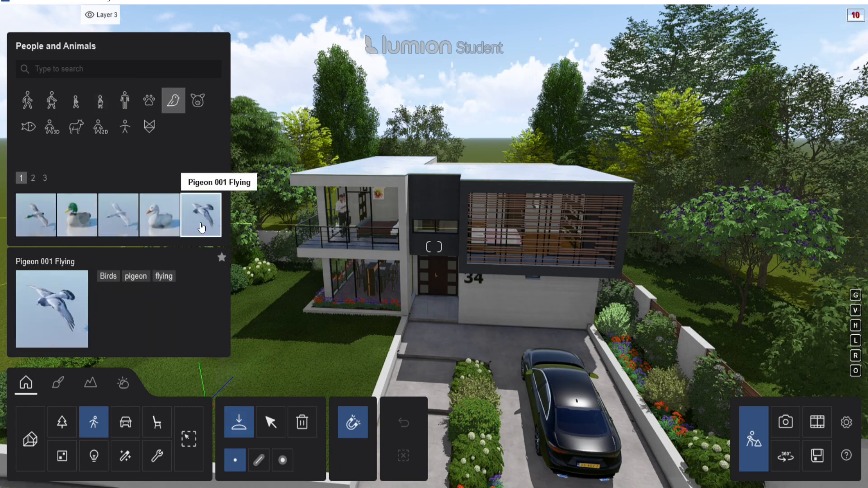
left_click(453, 172)
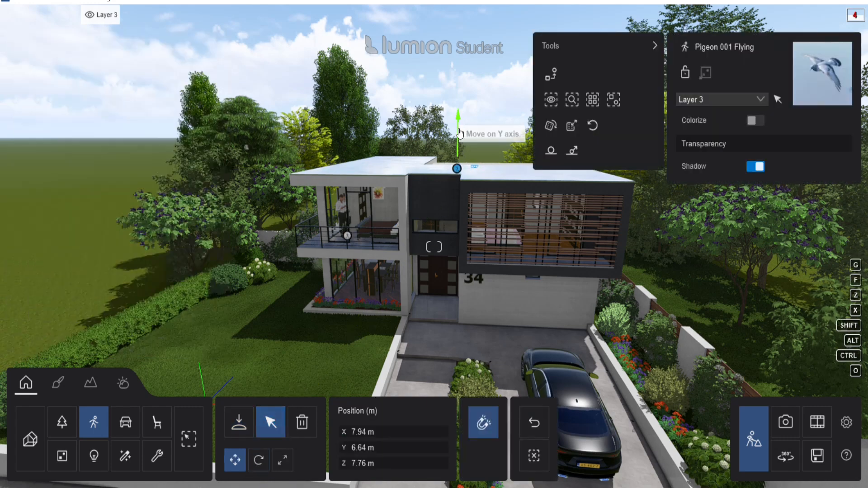
Raise the flying pigeon above the roof to Y 8.16 m and recall the Photo 1 view to check it in the frame
key("q")
right_click_drag(434, 246, 416, 298)
key("s")
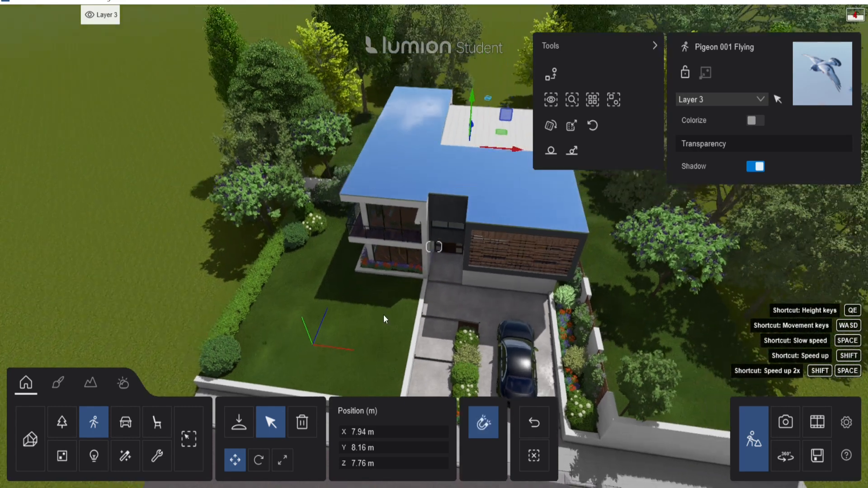
left_click(265, 466)
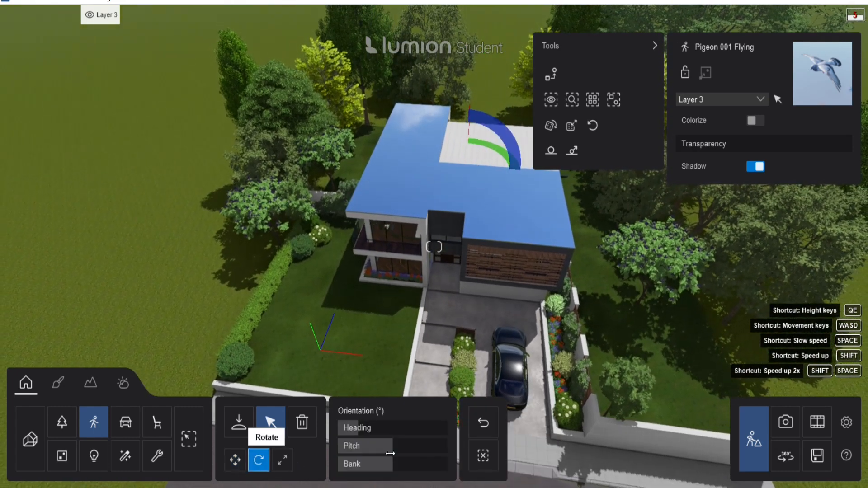
left_click(784, 425)
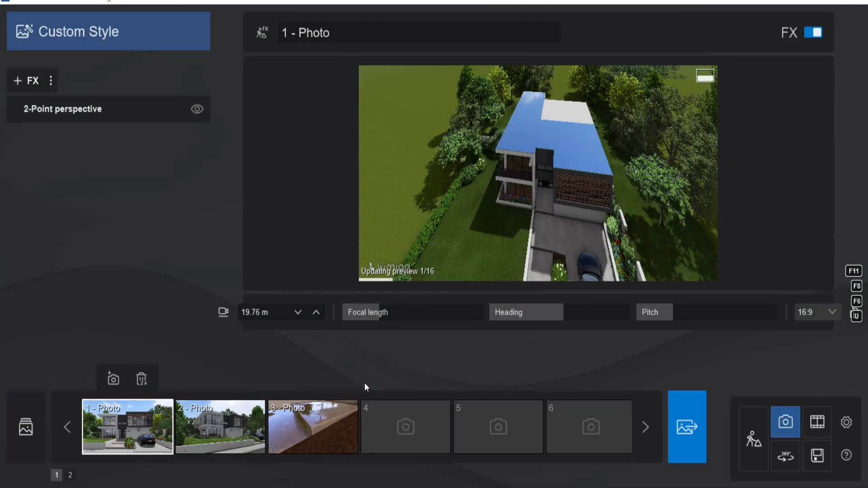
left_click(145, 440)
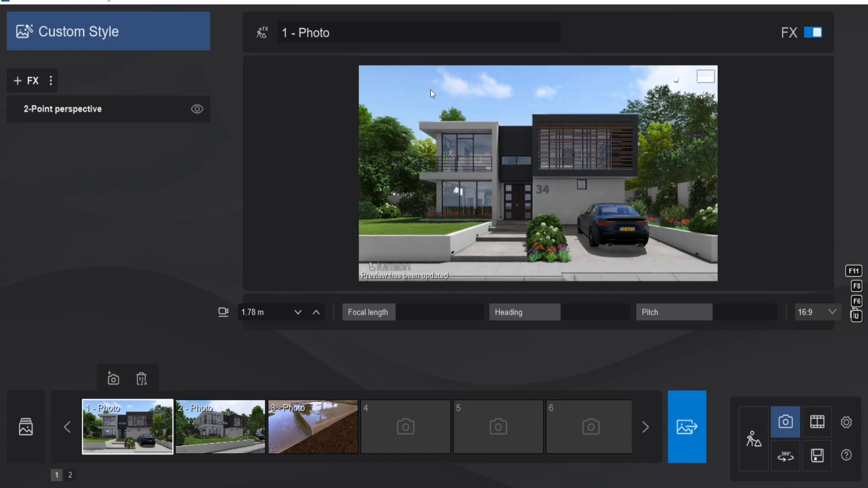
Return to Build mode and place a Plaster 001 decal on the concrete paving in front of the entrance steps
left_click(751, 449)
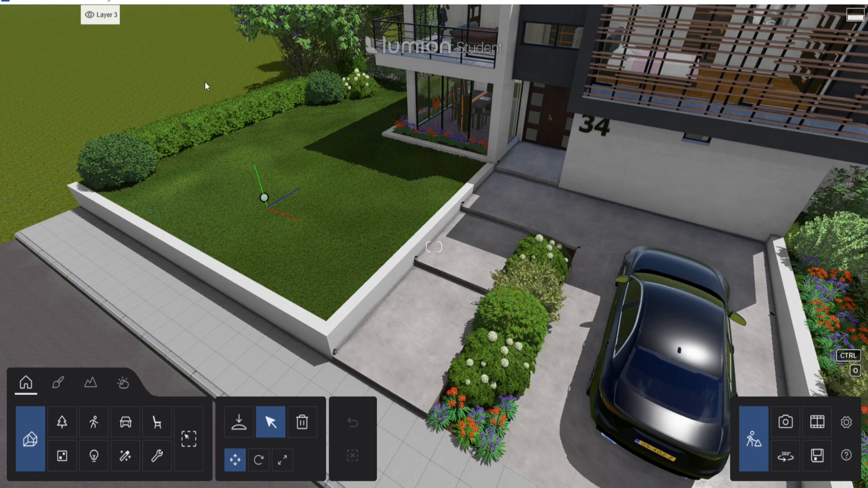
left_click_drag(204, 82, 441, 294, "ctrl")
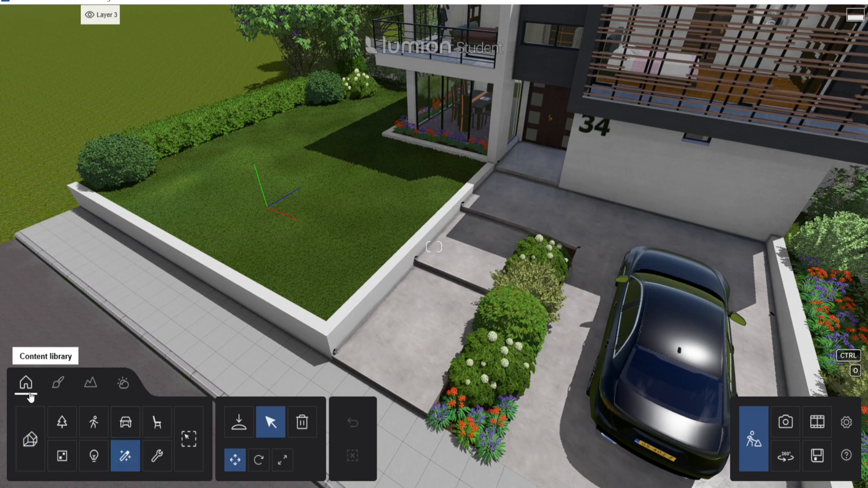
left_click(240, 424)
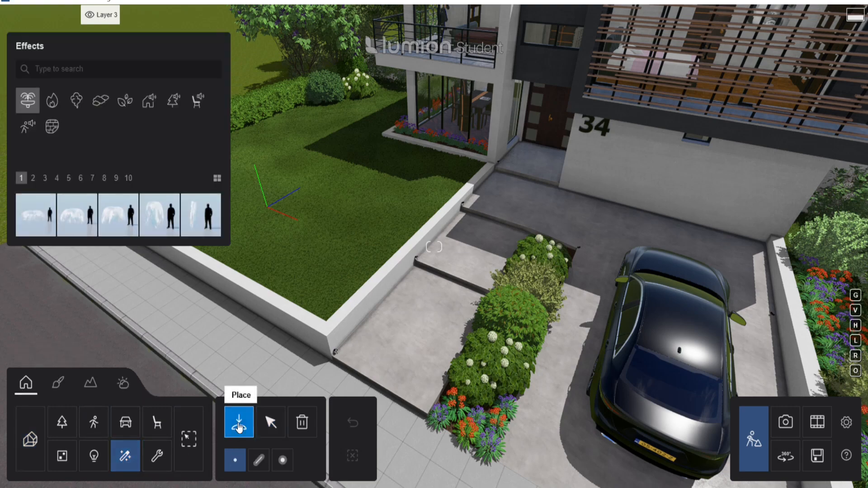
left_click(53, 128)
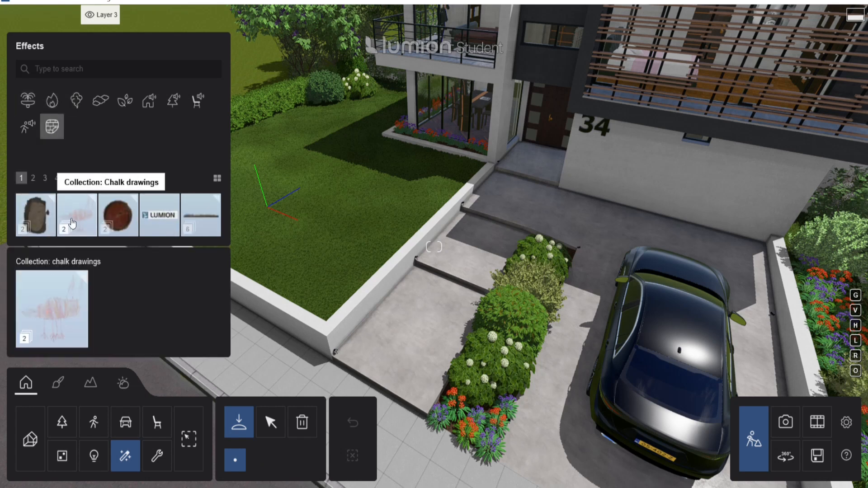
left_click(45, 179)
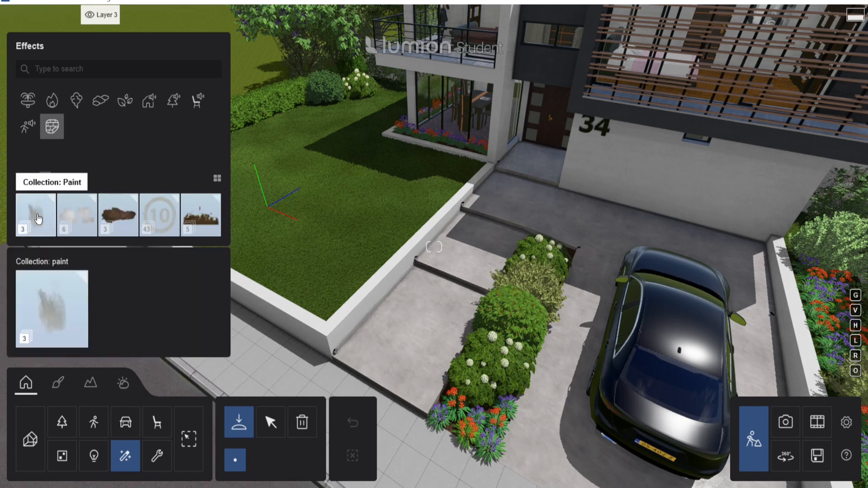
left_click(84, 219)
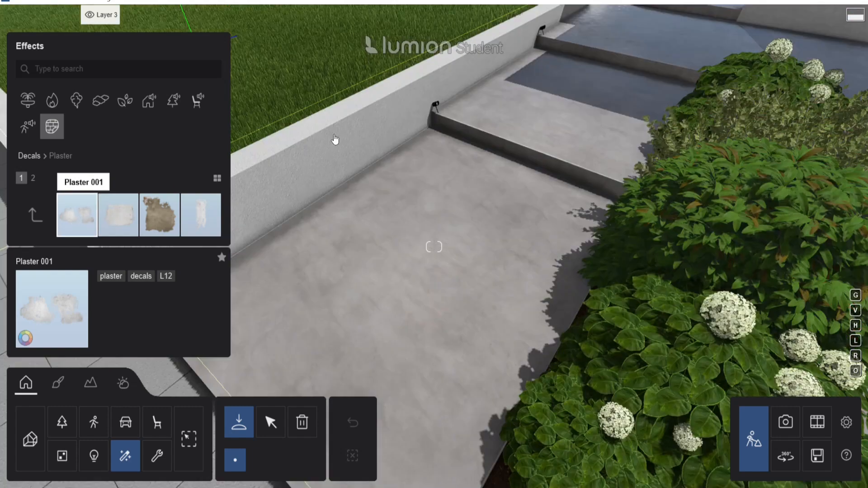
left_click(402, 283)
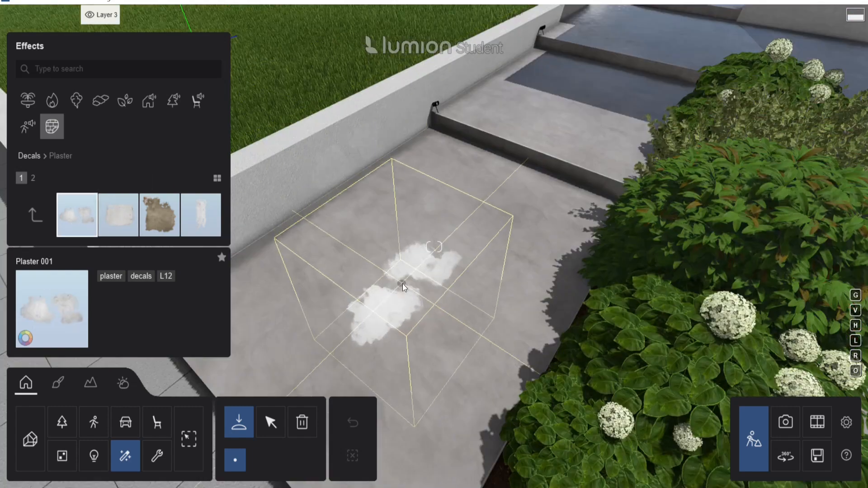
left_click(424, 291)
Tint the Plaster 001 paving decal mid-grey and increase its transparency
left_click(270, 422)
left_click(422, 297)
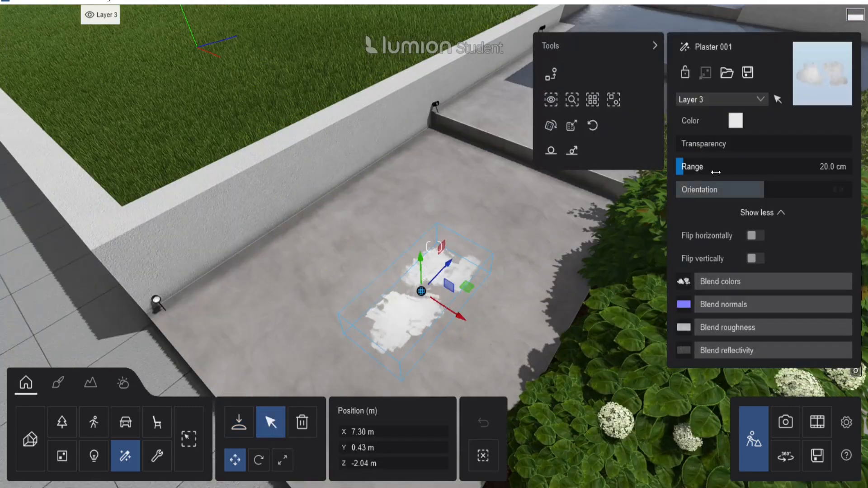
left_click(740, 126)
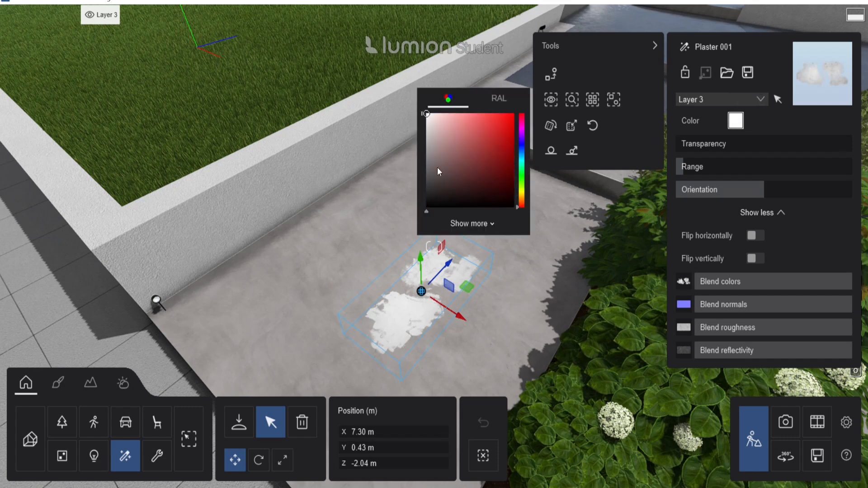
left_click_drag(433, 177, 425, 157)
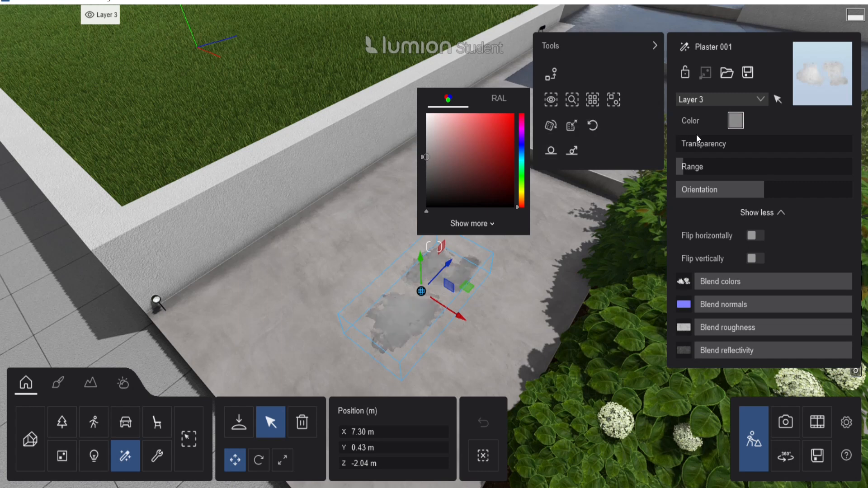
left_click_drag(697, 144, 701, 144)
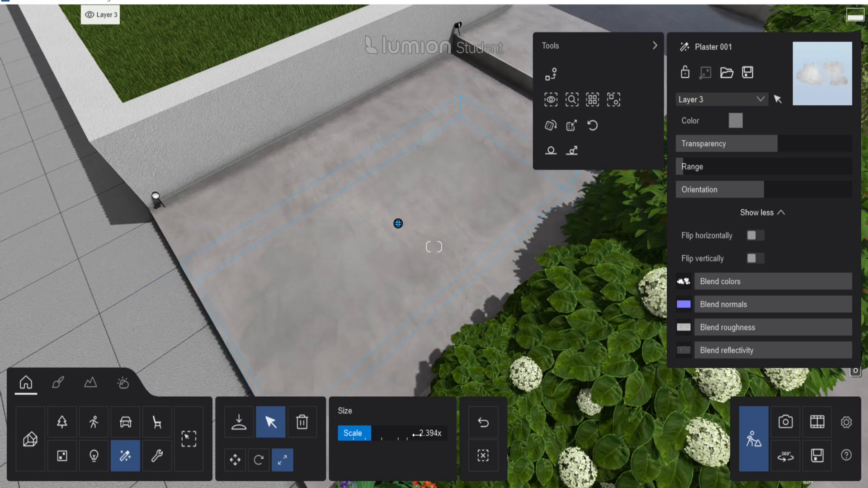
Scale the paving decal to about 2.4x and rotate its heading to about 22° to fit the entrance slab
key("s")
right_click_drag(383, 315, 311, 347)
left_click(235, 460)
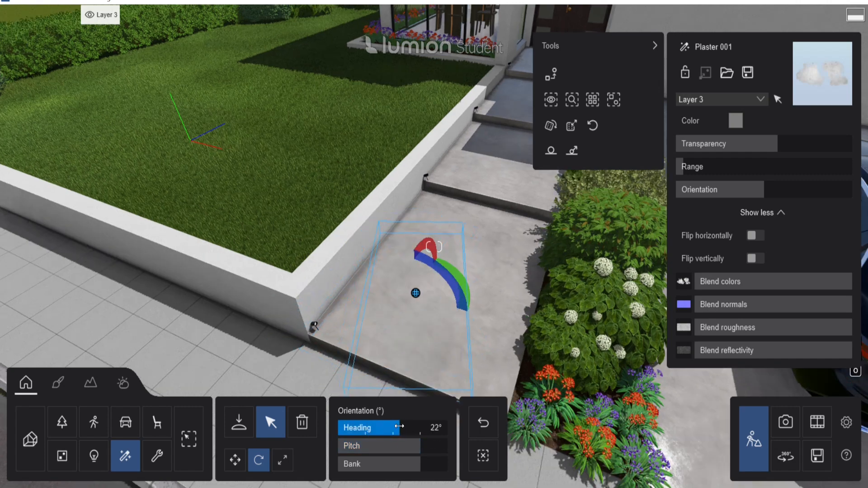
left_click(492, 305, "ctrl")
Place a Plaster 006 decal on the white ground-floor wall below and beside the house number 34
right_click_drag(492, 306, 490, 262)
key("s")
key("w")
key("e")
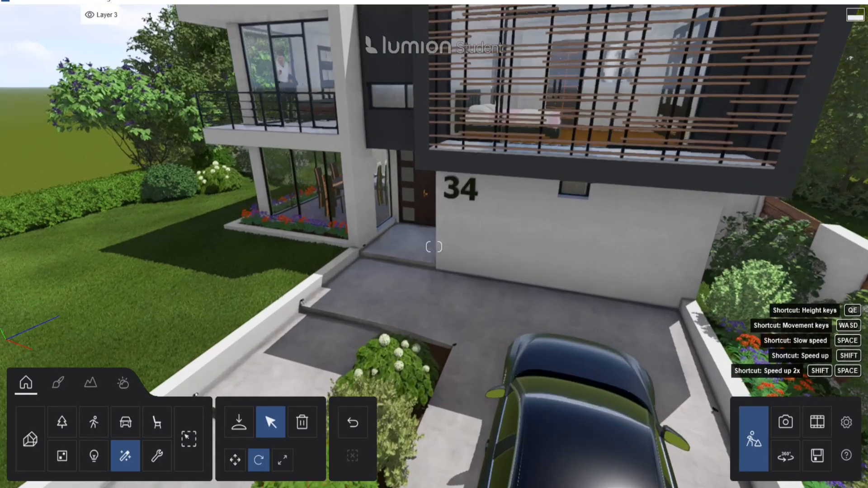
key("w")
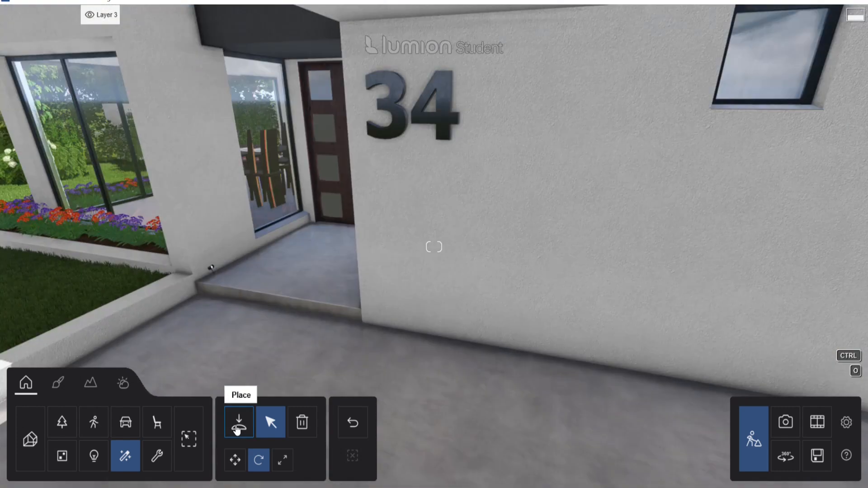
left_click(238, 425)
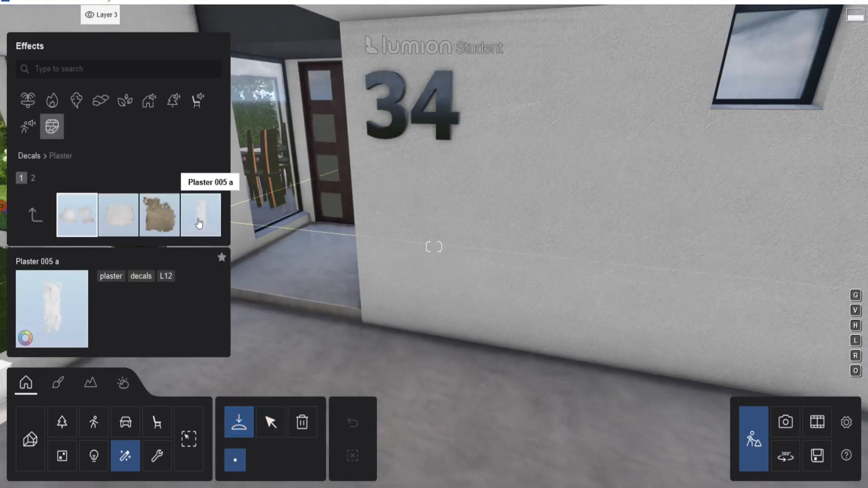
left_click(34, 180)
left_click(75, 217)
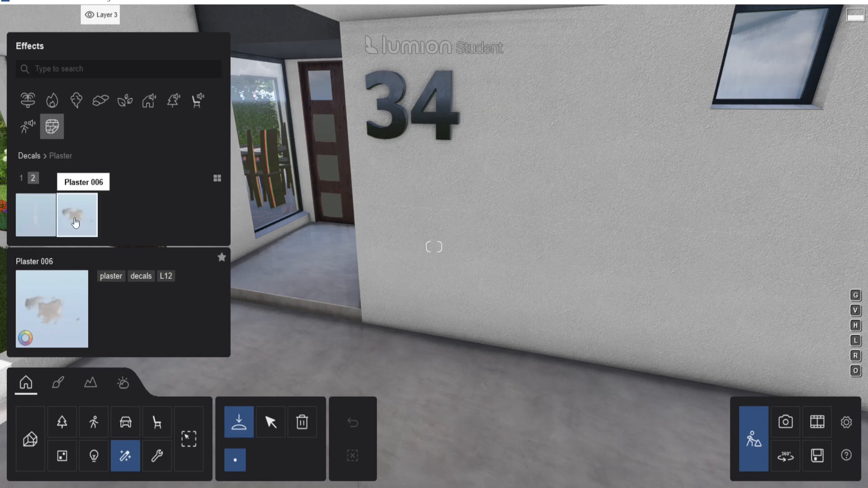
right_click_drag(550, 189, 475, 318)
left_click(476, 318)
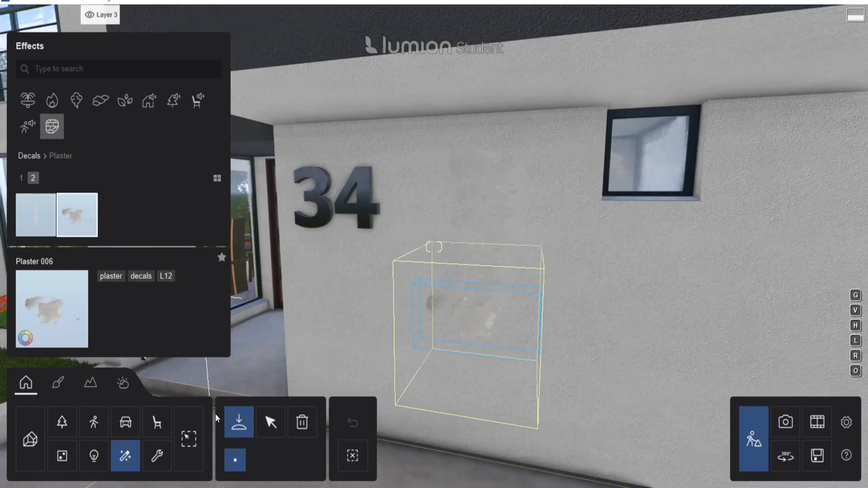
Increase the Plaster 006 wall decal's transparency and scale it to about 4.1x
left_click(735, 120)
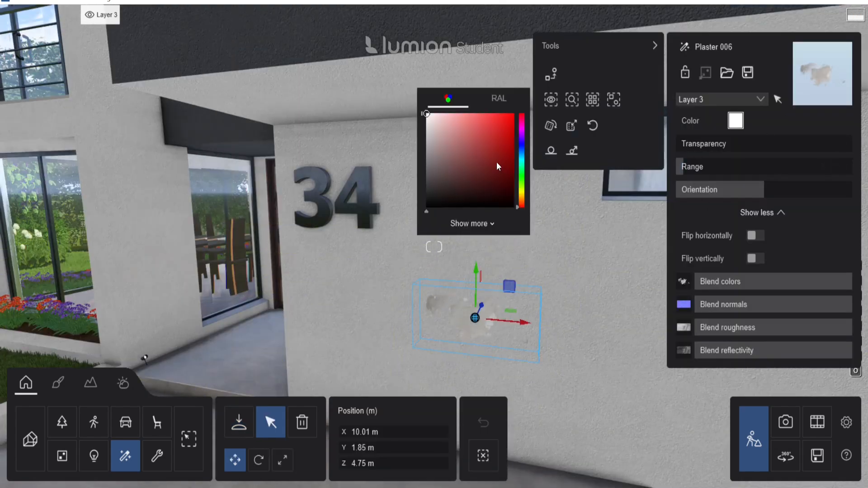
left_click(770, 123)
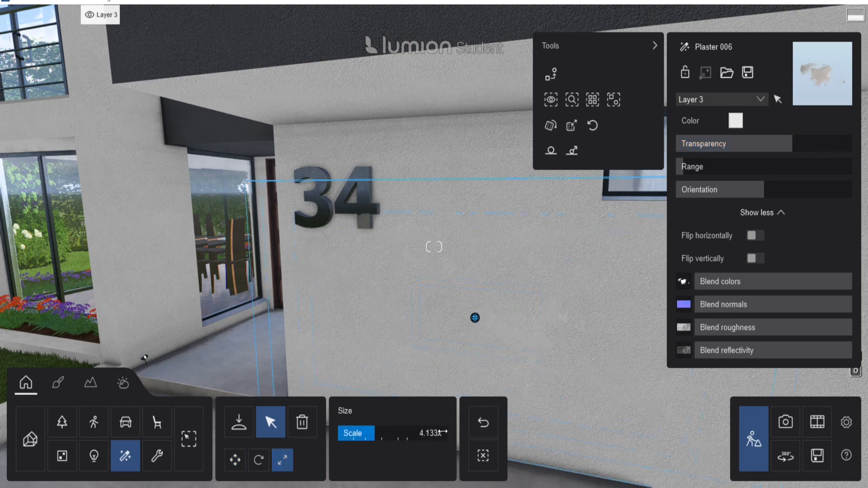
key("s")
key("d")
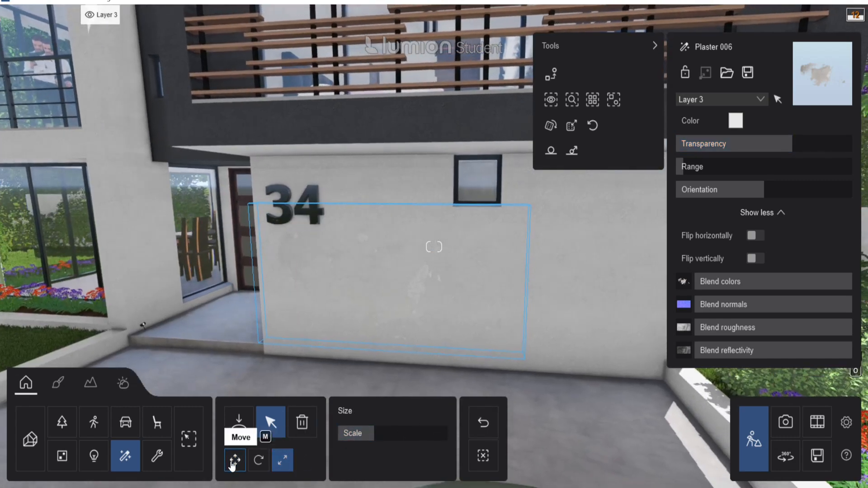
Move the wall decal down to Y 1.55 m and make it slightly more transparent
left_click_drag(382, 270, 405, 278)
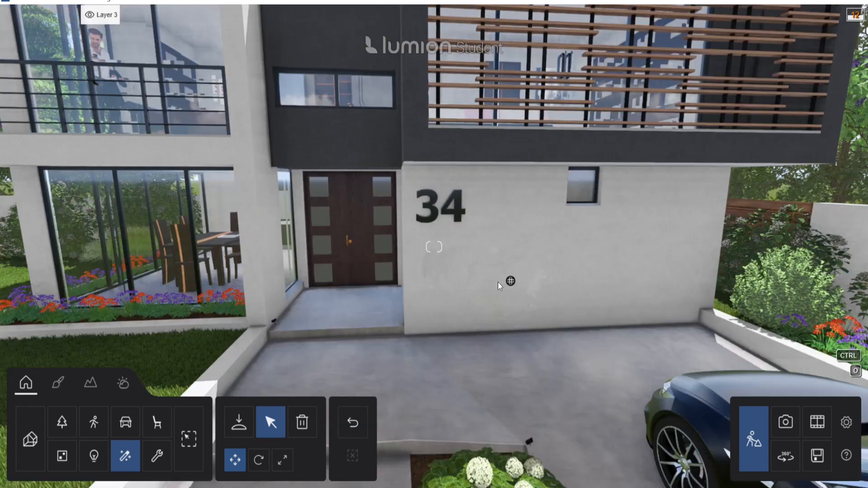
left_click(511, 281)
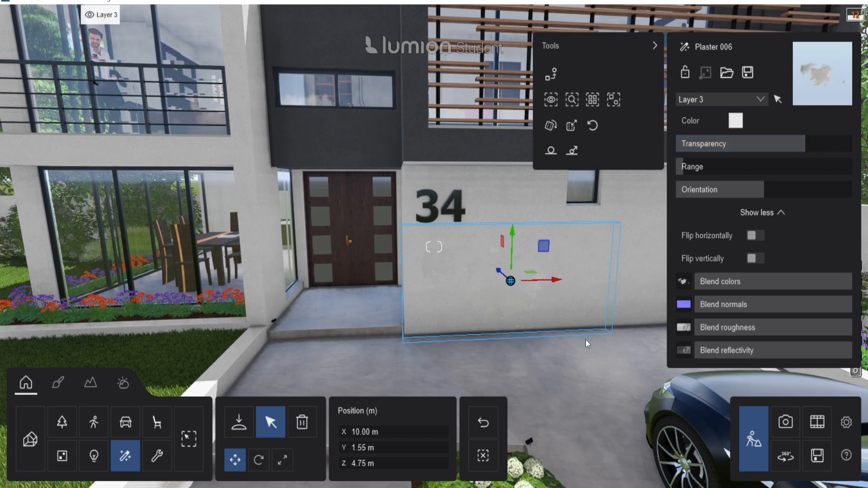
left_click_drag(586, 340, 568, 352, "ctrl")
Examine the front facade, its wall decal, balcony and roof from different heights and distances
key("s")
right_click_drag(569, 352, 589, 326)
key("a")
key("w")
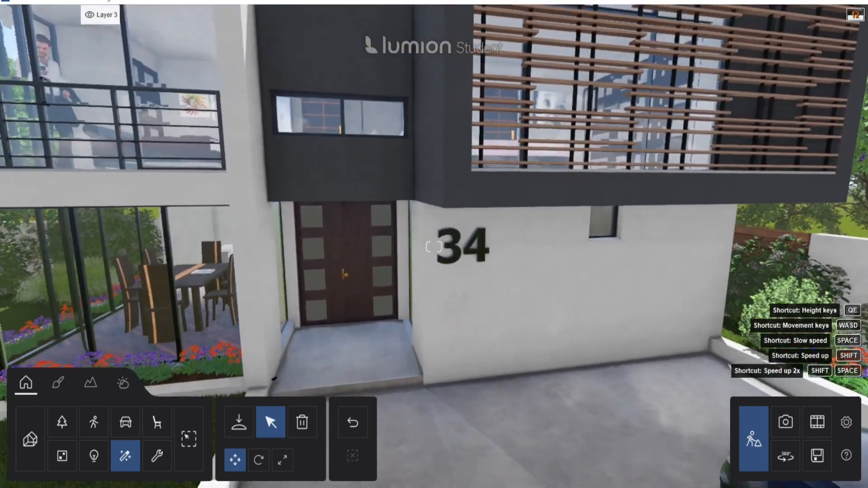
right_click_drag(588, 295, 582, 302)
key("s")
right_click_drag(465, 307, 445, 309)
key("q")
key("d")
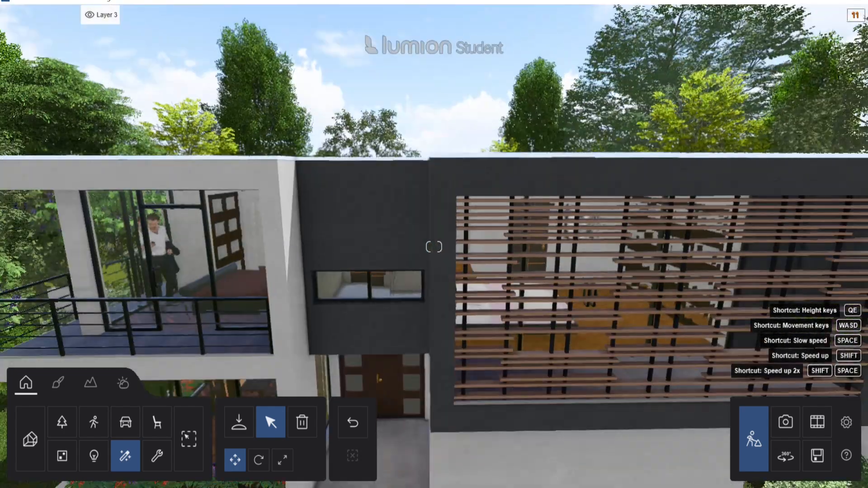
key("s")
right_click_drag(445, 253, 440, 291)
key("e")
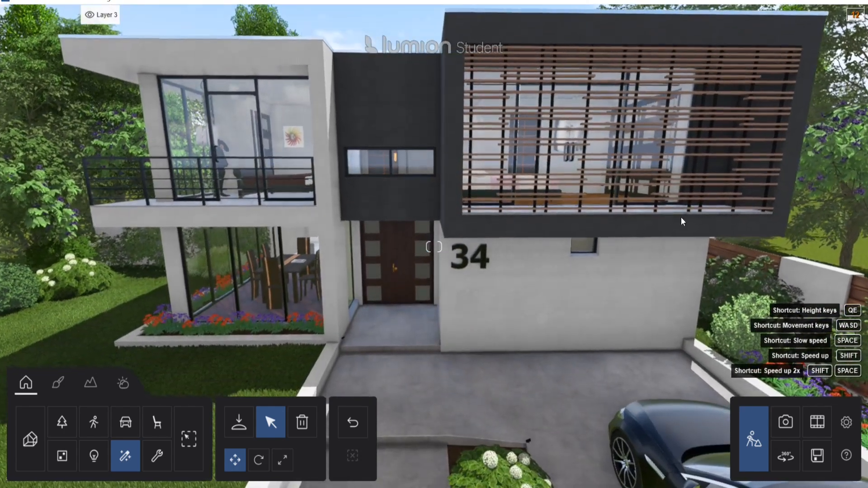
key("ctrl")
mouse_move(819, 29)
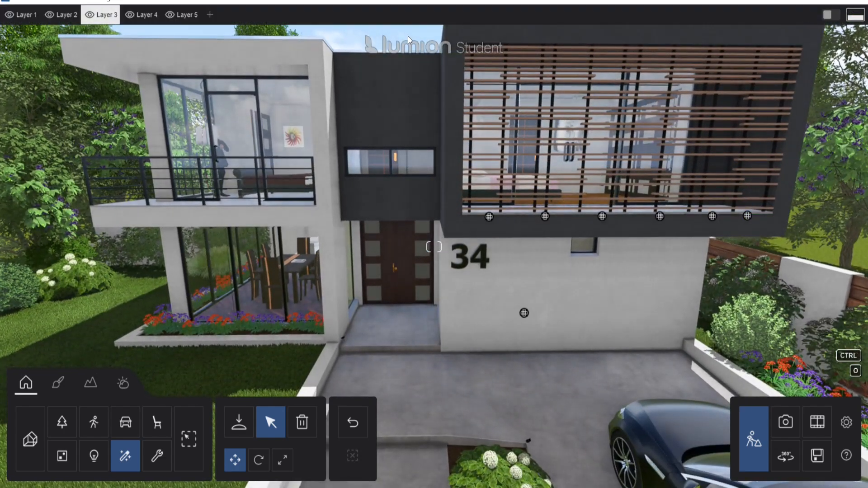
key("q")
key("s")
right_click_drag(588, 129, 588, 158)
key("w")
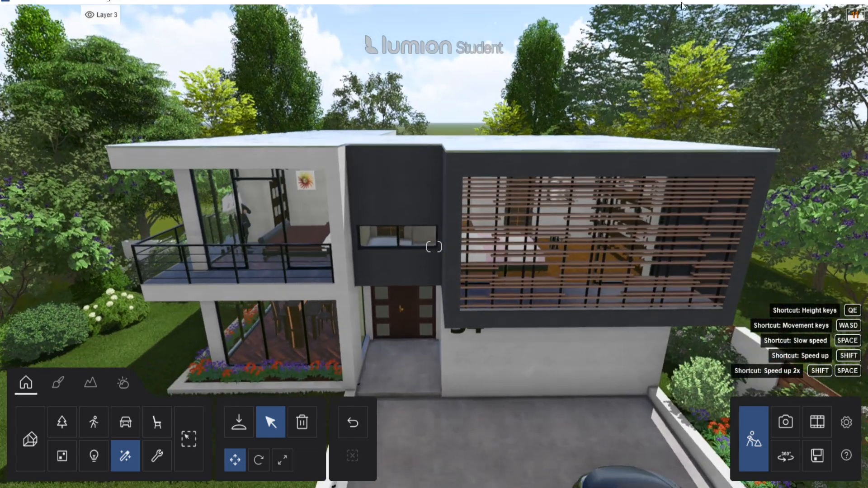
key("ctrl")
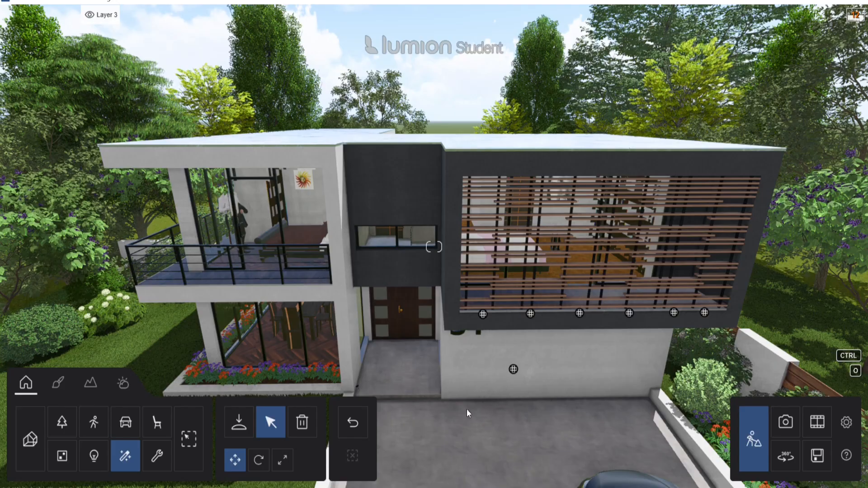
key("w")
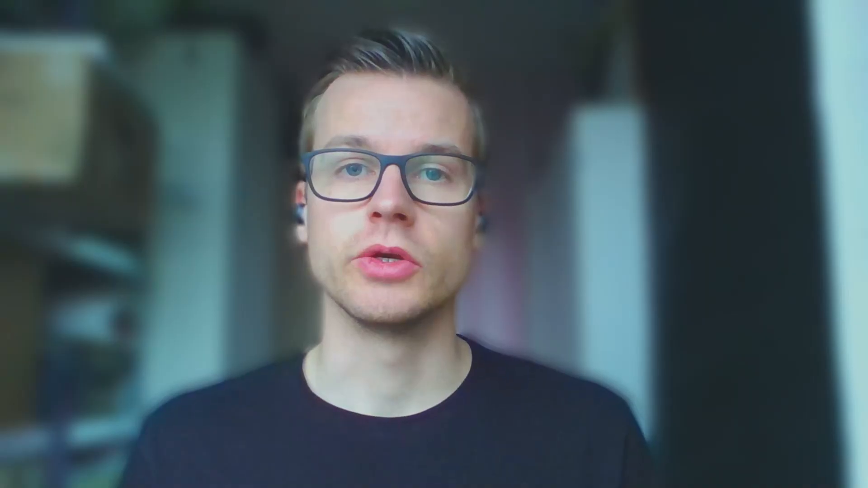
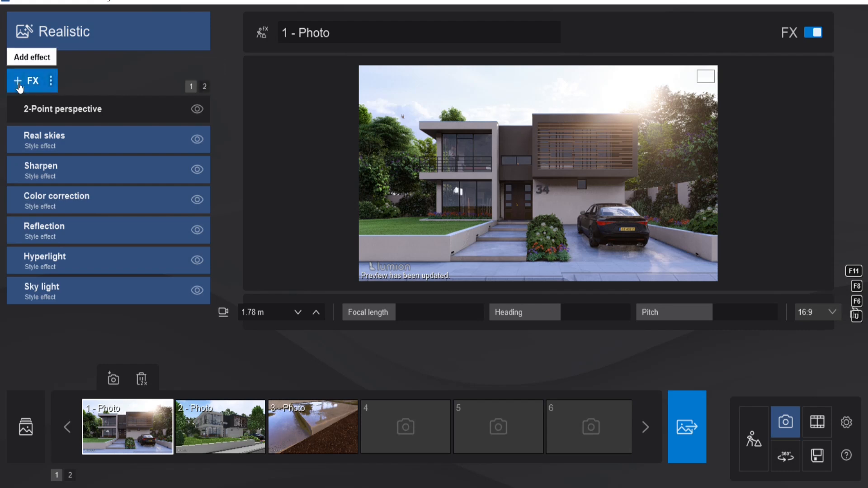
Set Photo 1's style from Realistic to Custom Style and add the Real skies effect
left_click(73, 43)
left_click(268, 161)
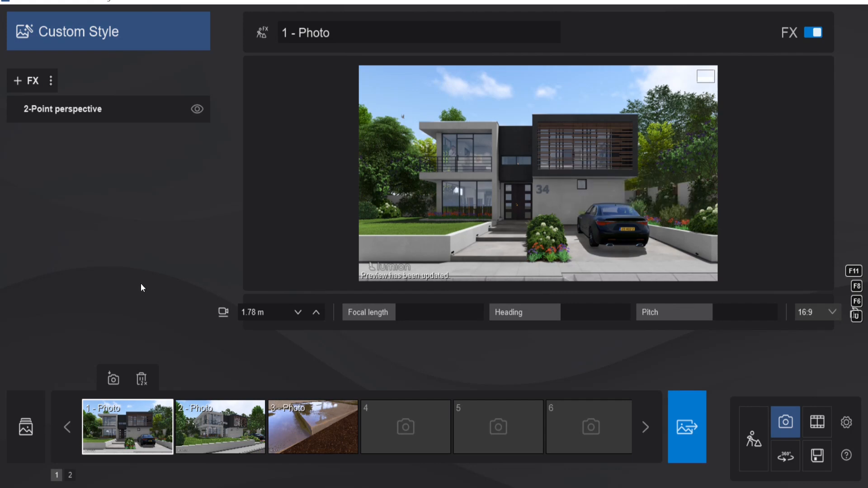
left_click(26, 82)
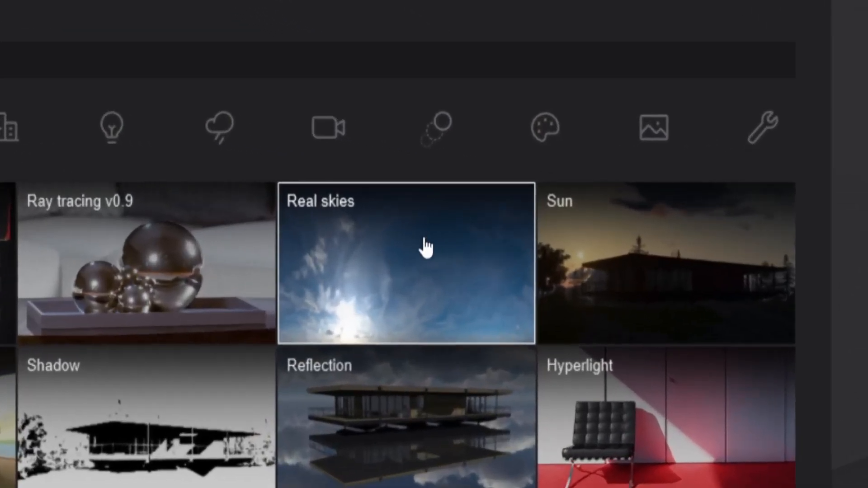
left_click(425, 247)
Browse the cloudy sky presets and adjust the Real skies heading so sunlight falls on the front facade
left_click(39, 156)
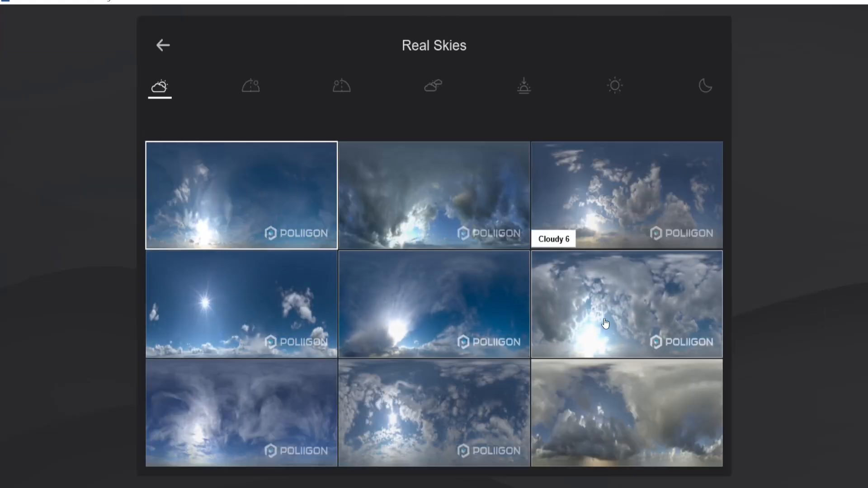
left_click_drag(113, 206, 52, 208)
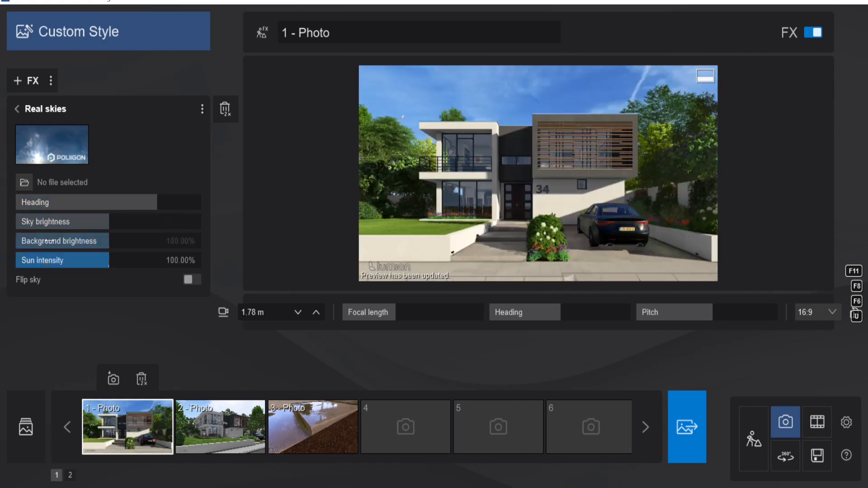
left_click(17, 109)
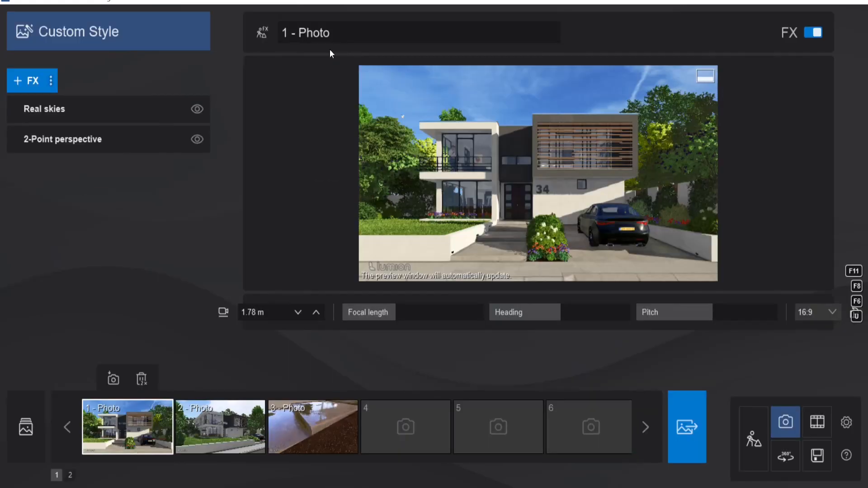
Add the Shadow, Sky light, Reflection, Hyperlight and Color correction effects to Photo 1's custom style
left_click(37, 88)
left_click(435, 287)
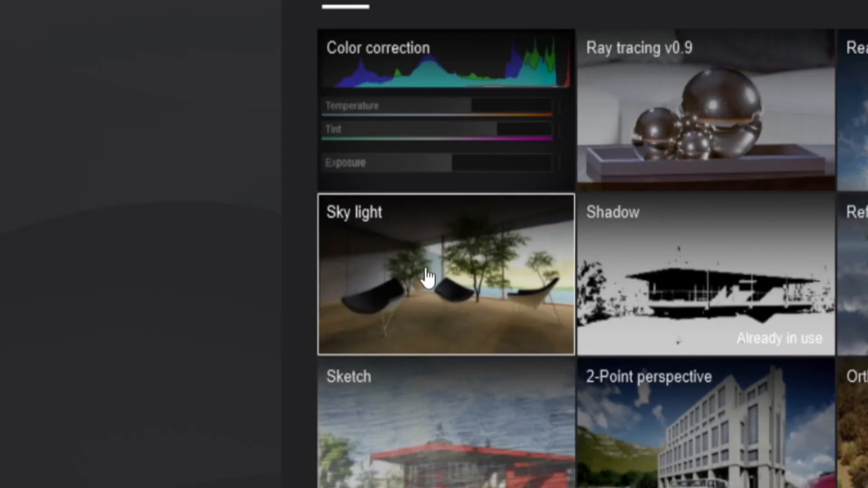
left_click(427, 275)
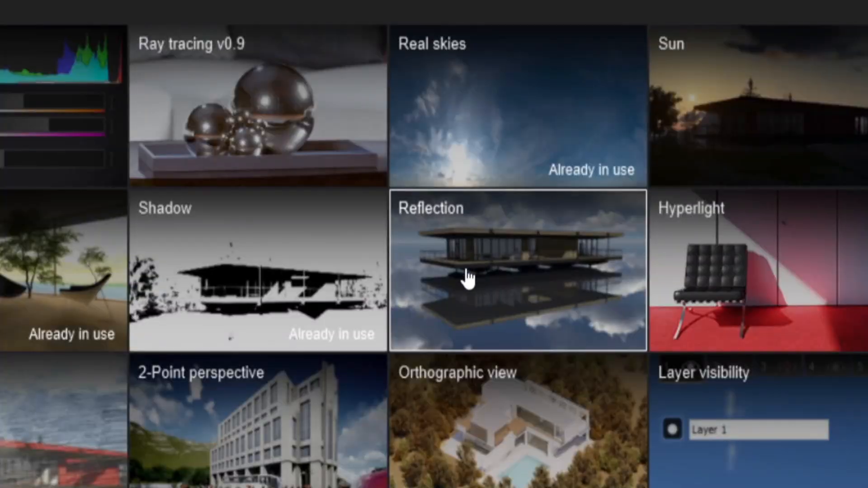
left_click(468, 278)
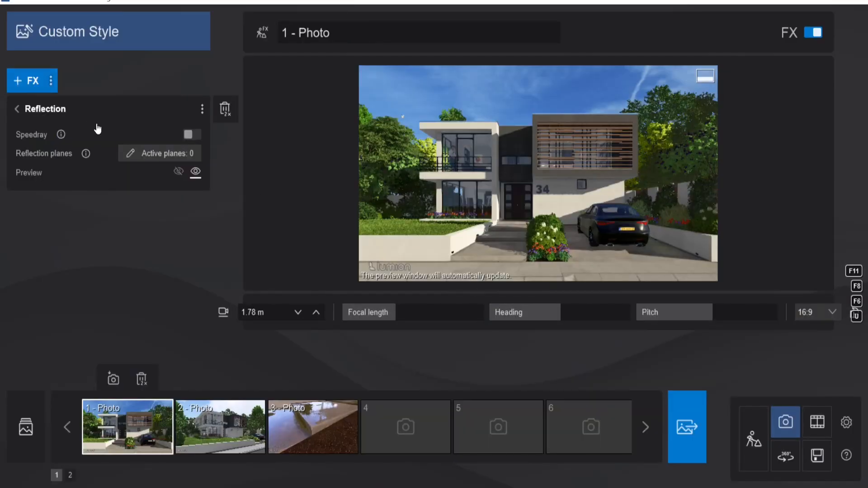
left_click(29, 79)
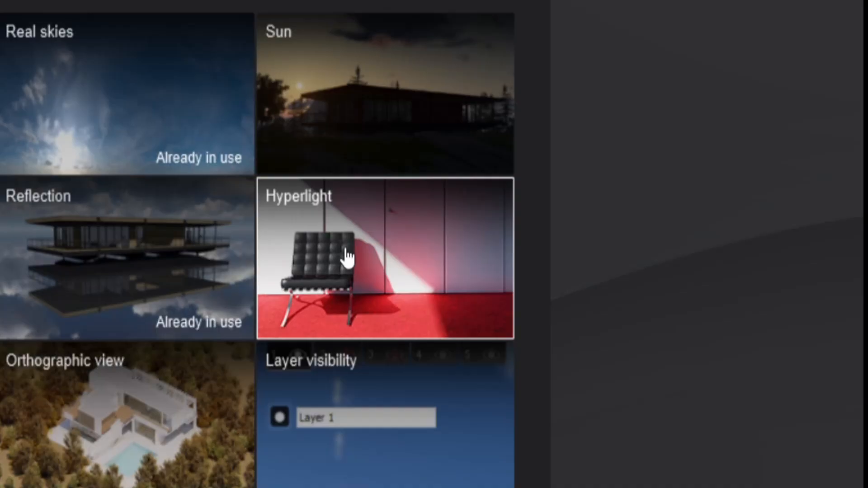
left_click(347, 257)
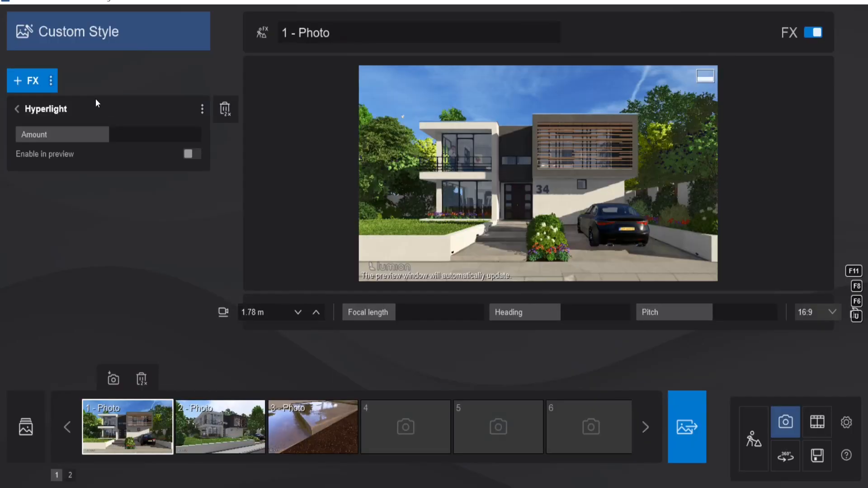
left_click(29, 79)
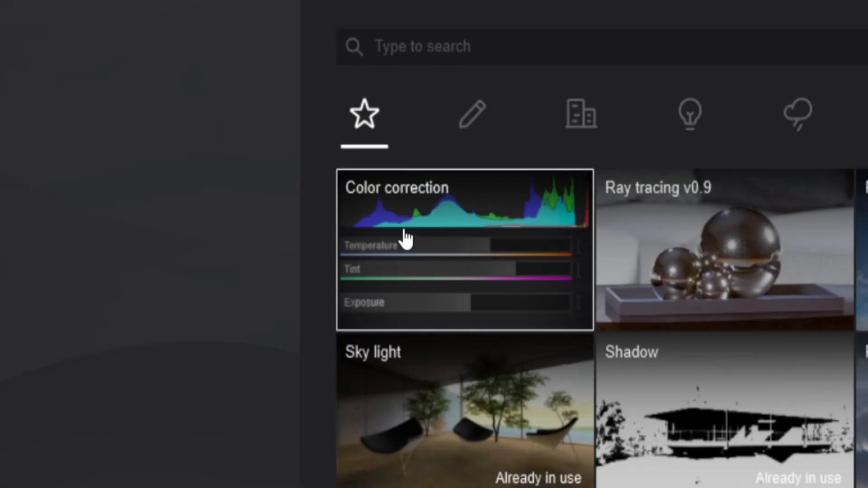
left_click(444, 244)
left_click(68, 108)
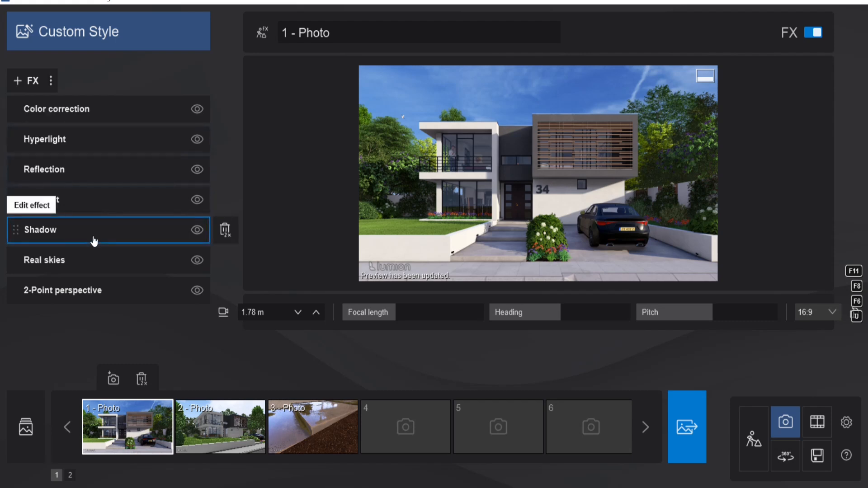
Raise the Sky light brightness and saturation slightly, with three-star render quality and sky light enabled in planar and projected reflections
left_click(83, 203)
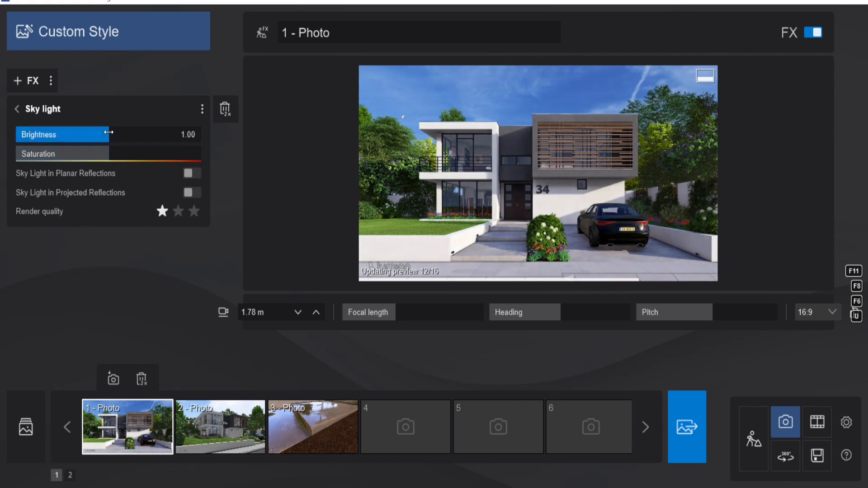
left_click_drag(113, 151, 128, 151)
left_click(126, 133)
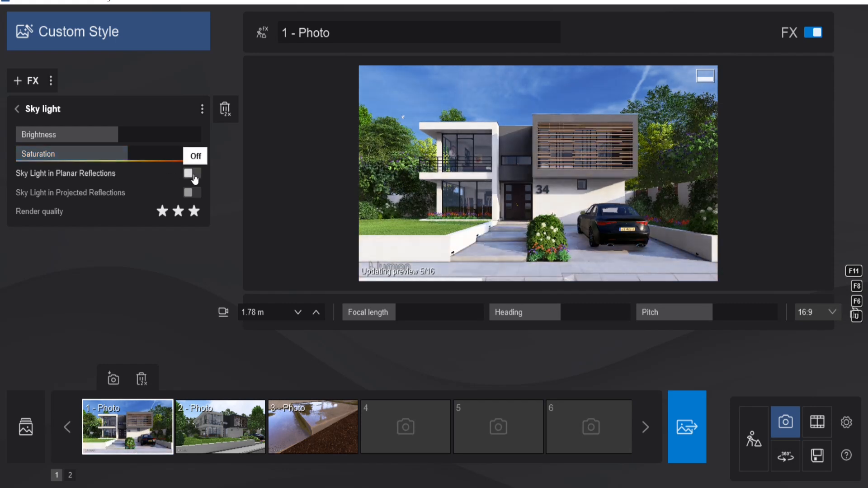
left_click(191, 194)
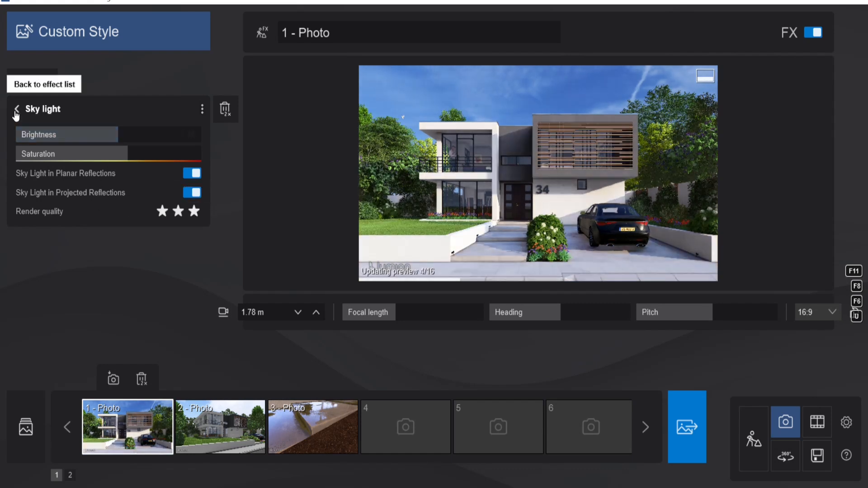
left_click(17, 110)
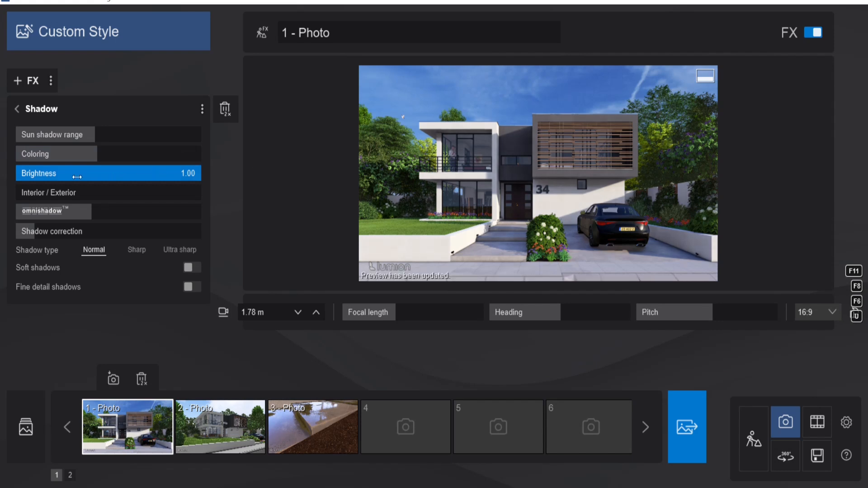
Set the Shadow effect's coloring to 0.24 and lower its brightness to slightly above half, comparing the Interior / Exterior extremes
mouse_move(140, 174)
left_mouse_down()
mouse_move(126, 173)
mouse_move(149, 172)
left_mouse_up()
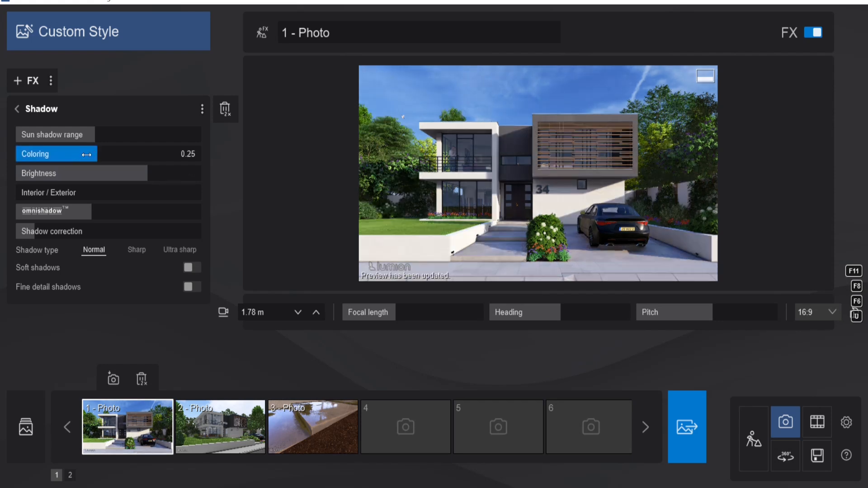
left_click_drag(87, 155, 188, 154)
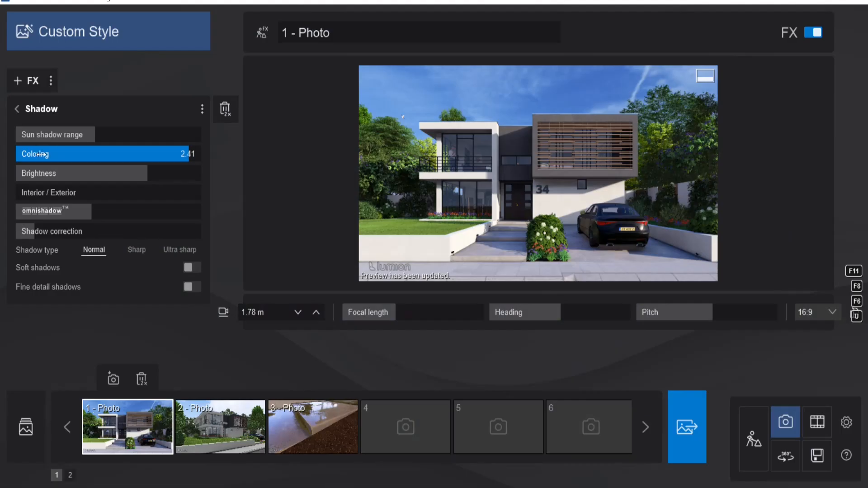
left_click_drag(188, 155, 37, 154)
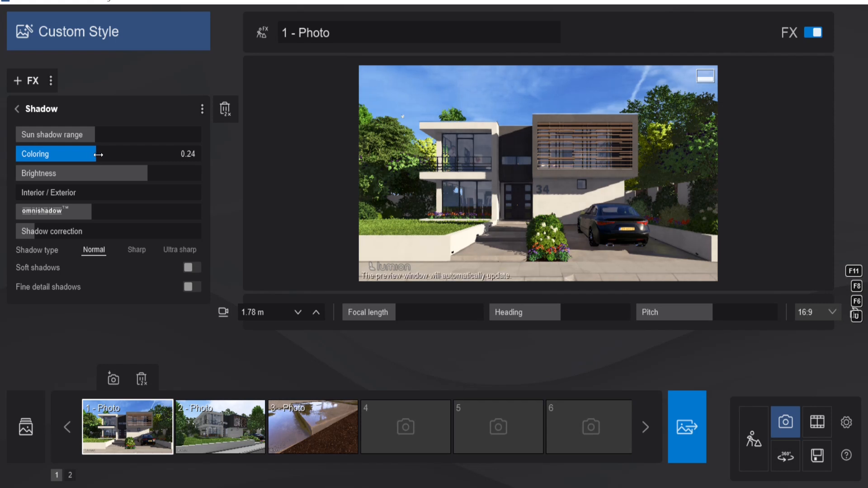
left_click_drag(10, 188, 12, 206)
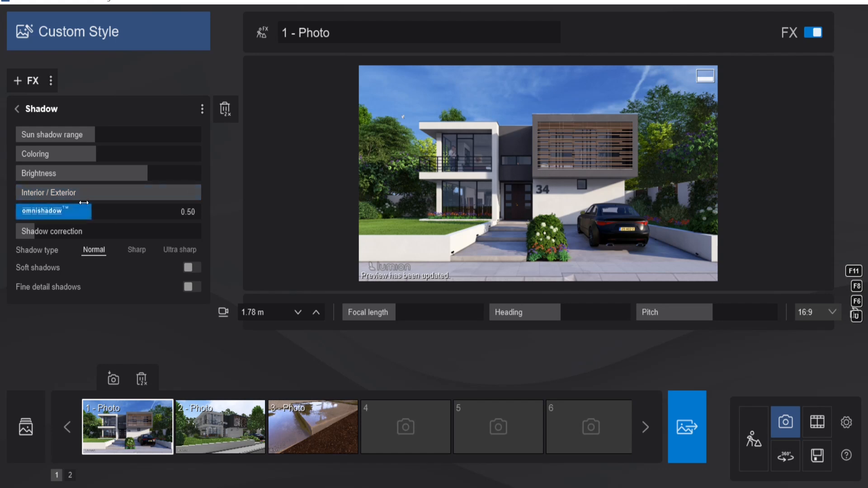
left_click_drag(91, 195, 4, 195)
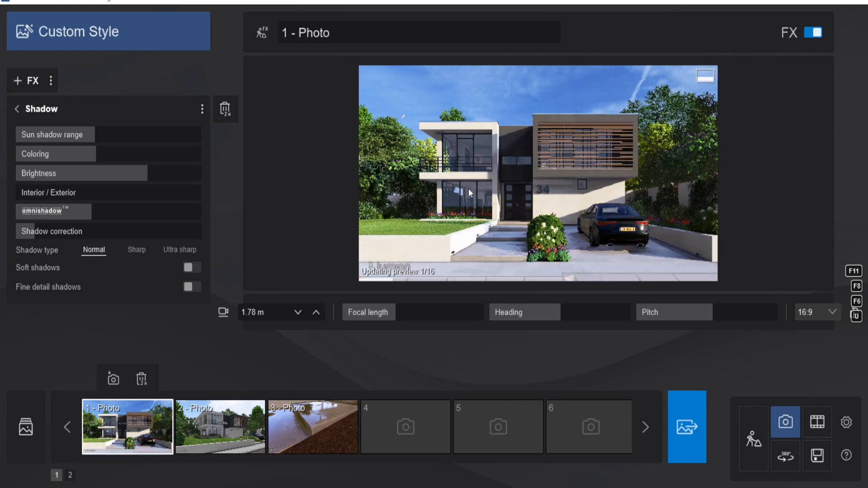
left_click(123, 174)
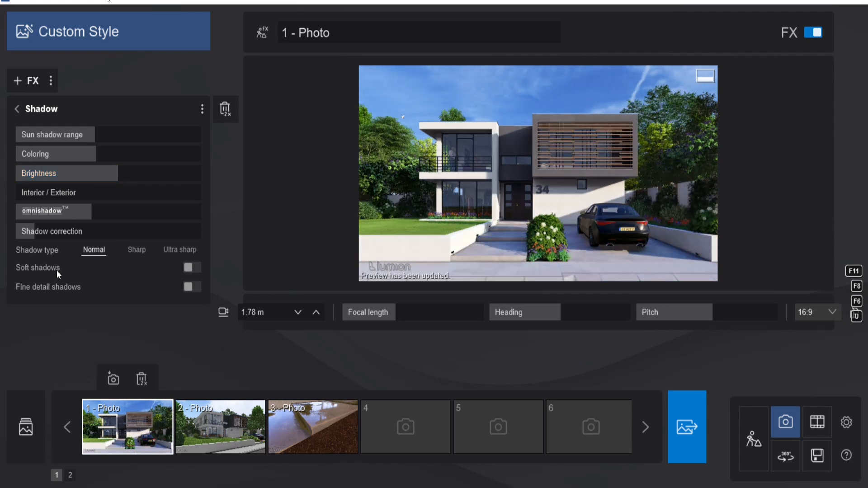
Enable soft shadows and fine detail shadows in the Shadow effect, then return to the effect list
left_click(192, 268)
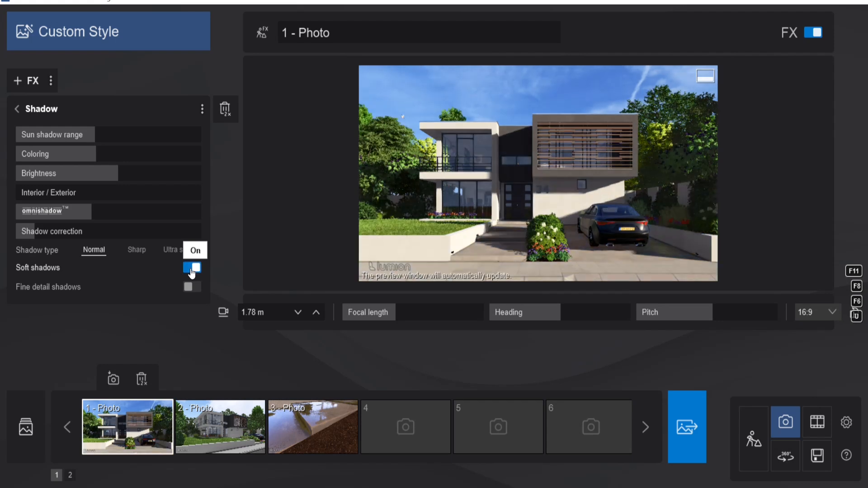
left_click(191, 287)
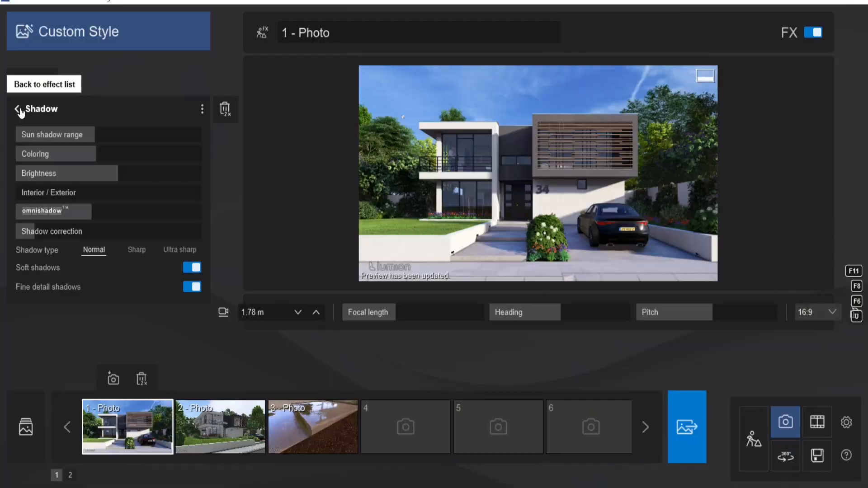
left_click(19, 110)
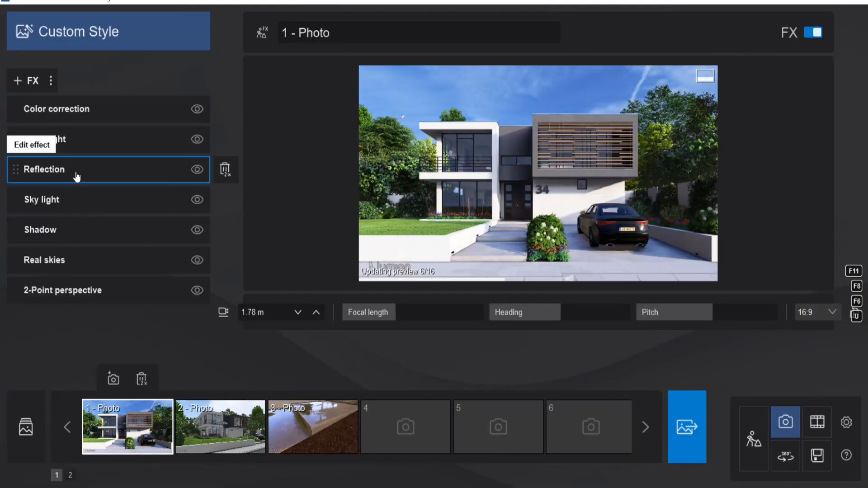
Enable Speedray in the Reflection effect and add a reflection plane on the ground-floor front window glass
left_click(75, 171)
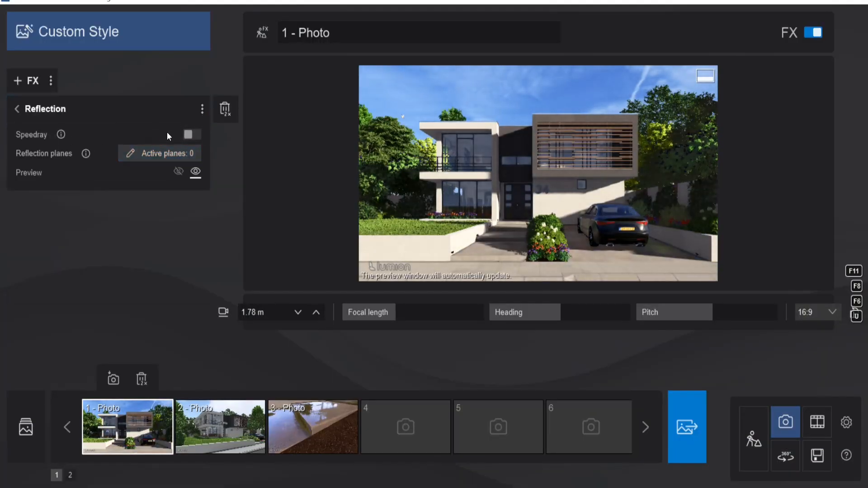
left_click(195, 137)
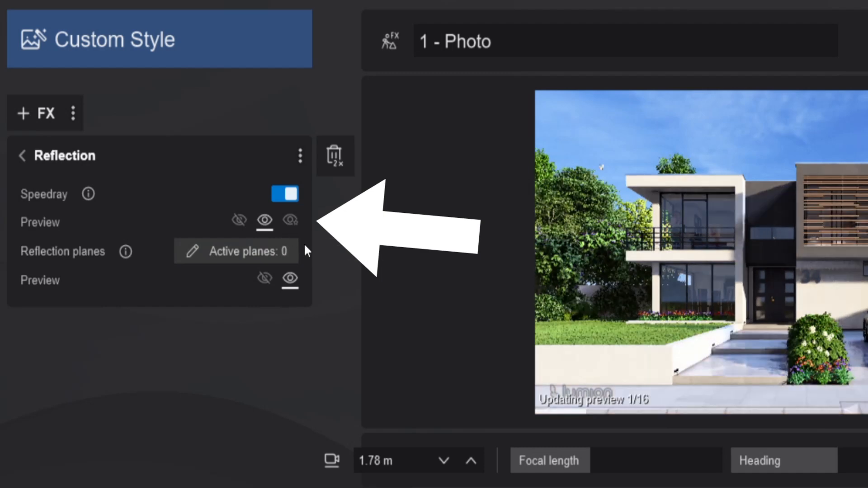
left_click(199, 256)
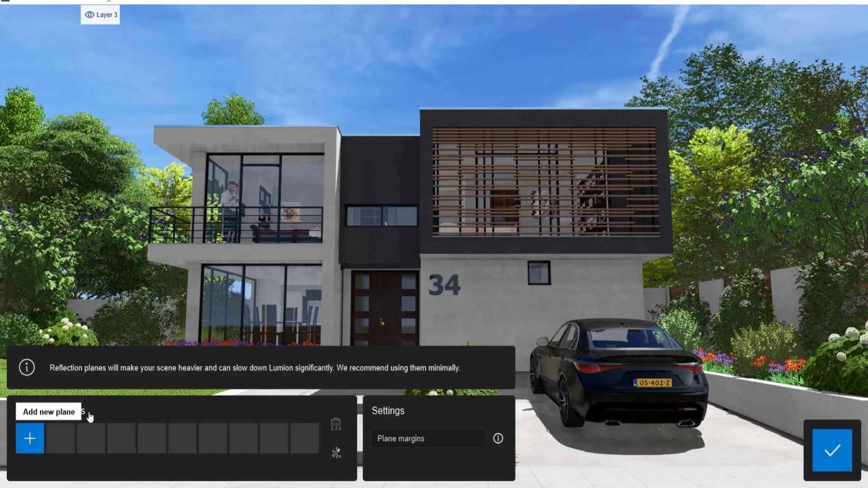
left_click(31, 445)
right_click_drag(267, 307, 226, 358)
key("w")
key("w")
key("a")
right_click_drag(402, 285, 387, 269)
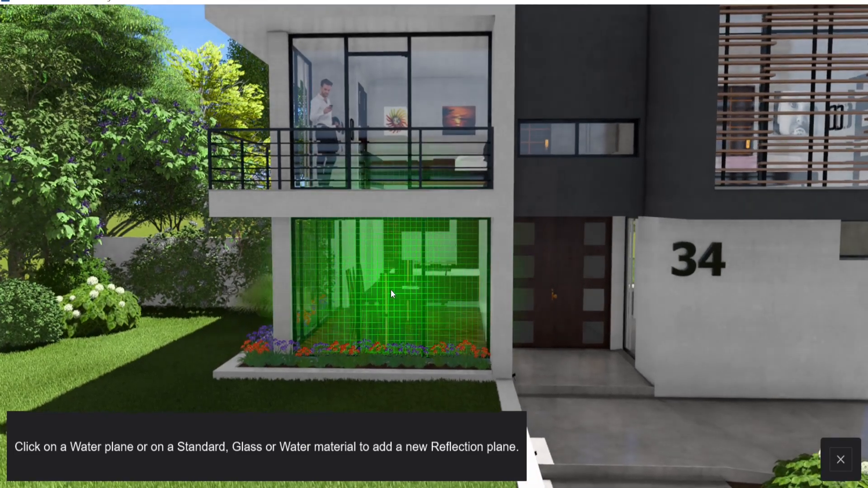
left_click(392, 291)
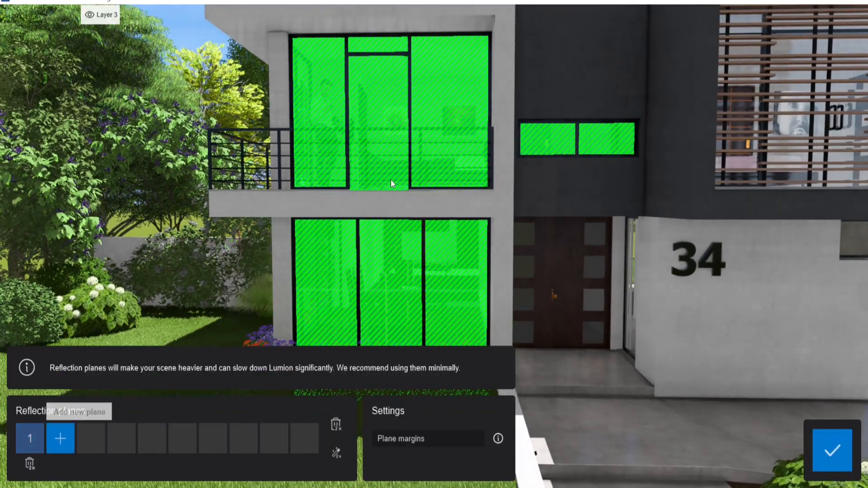
Add a second reflection plane on the upper-floor glass behind the wooden slats and increase the plane margins
right_click_drag(391, 291, 391, 316)
key("d")
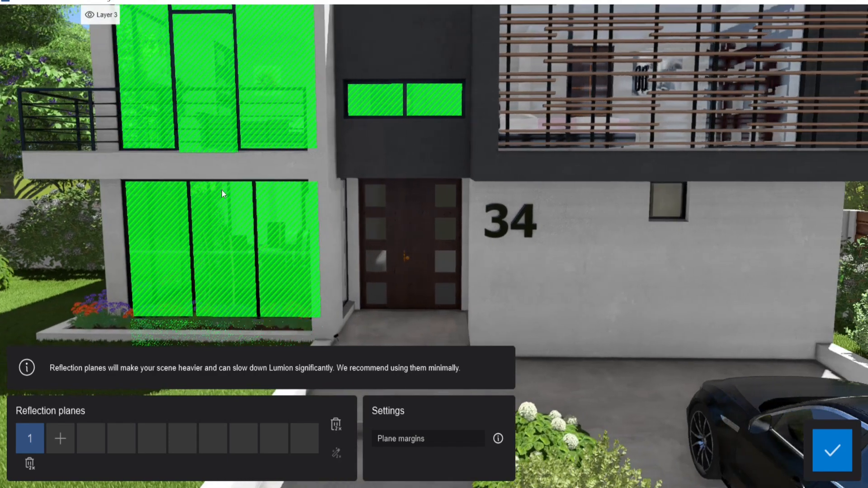
left_click(60, 438)
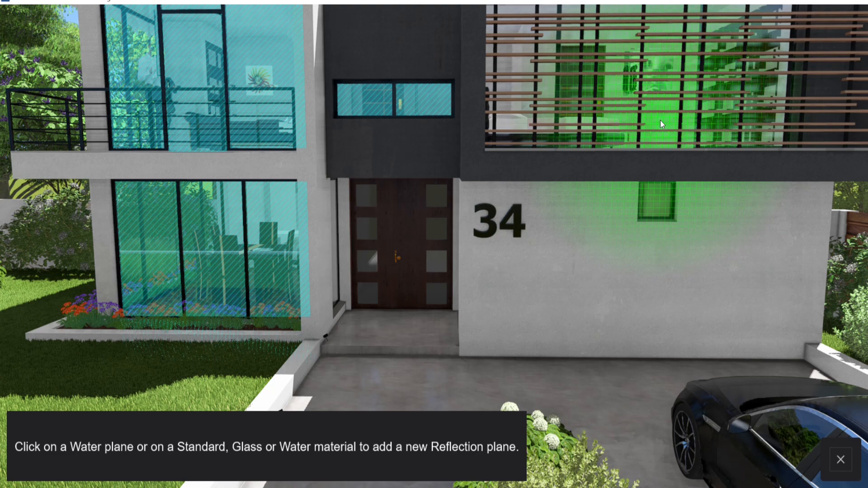
left_click(660, 121)
right_click_drag(582, 155, 582, 189)
key("q")
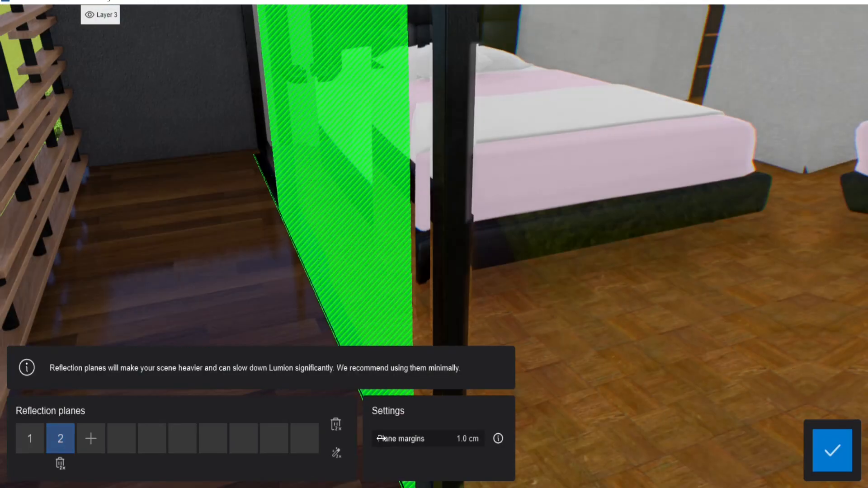
left_click_drag(385, 438, 402, 436)
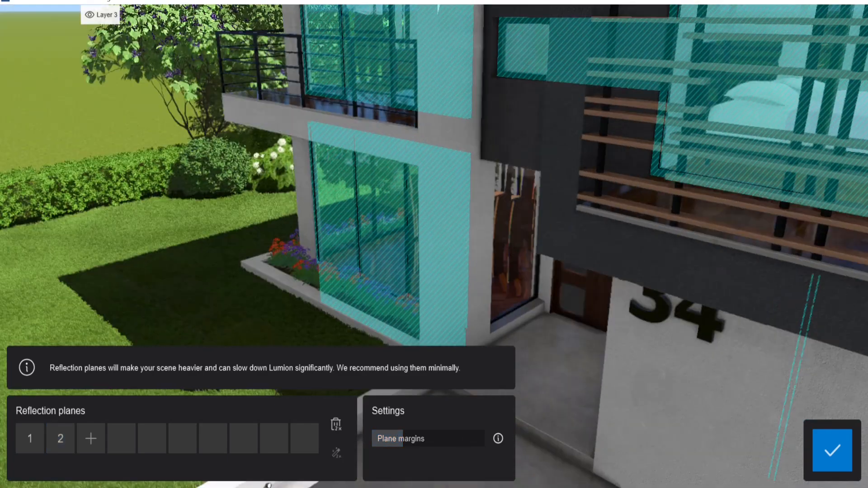
Add reflection planes on the entrance door and the small window beside the house number, and accept the planes
key("s")
right_click_drag(421, 289, 451, 260)
key("w")
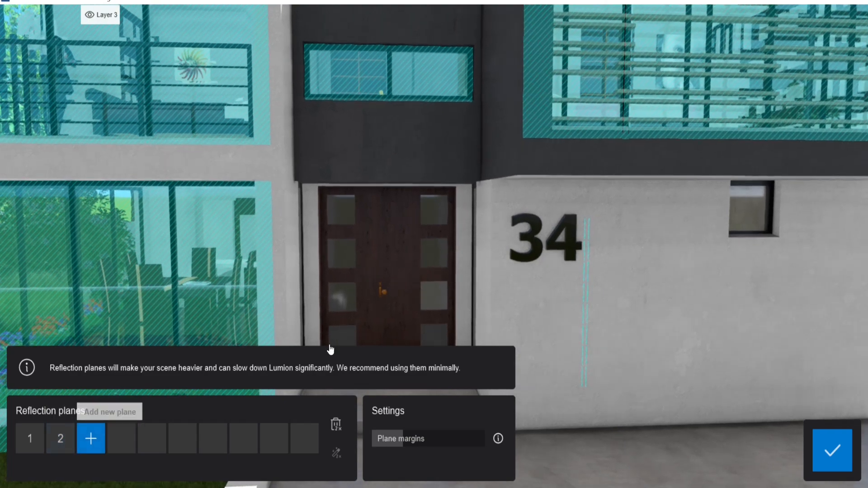
left_click(90, 445)
left_click(435, 297)
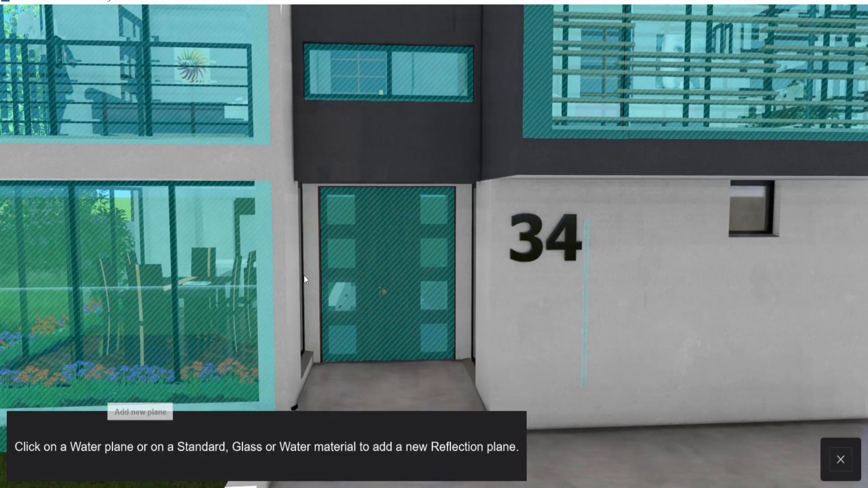
left_click(749, 211)
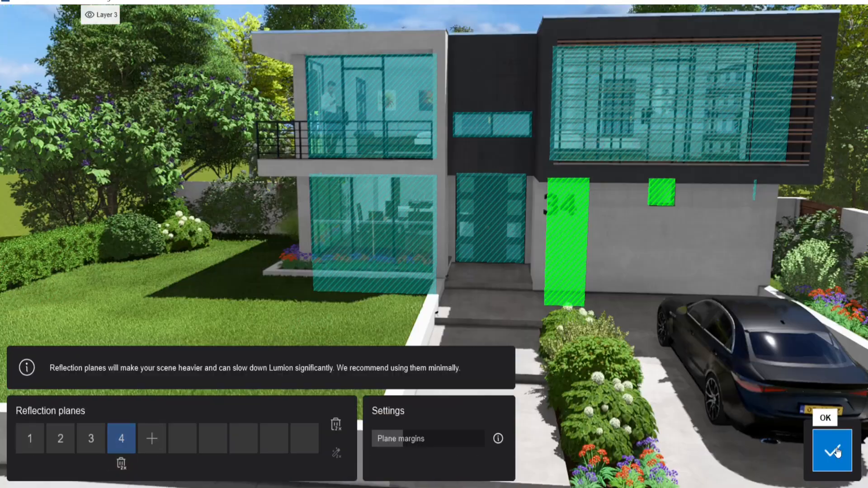
left_click(834, 450)
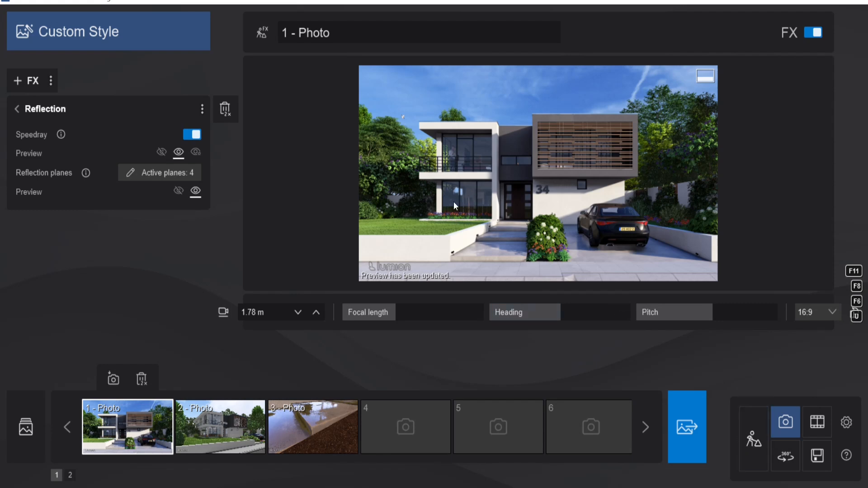
Enable the Hyperlight effect in the photo preview
left_click(16, 108)
left_click(89, 140)
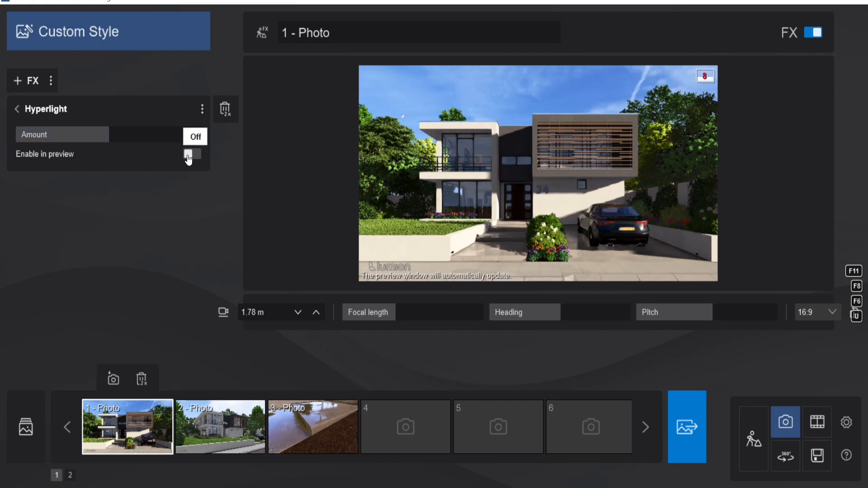
left_click(190, 155)
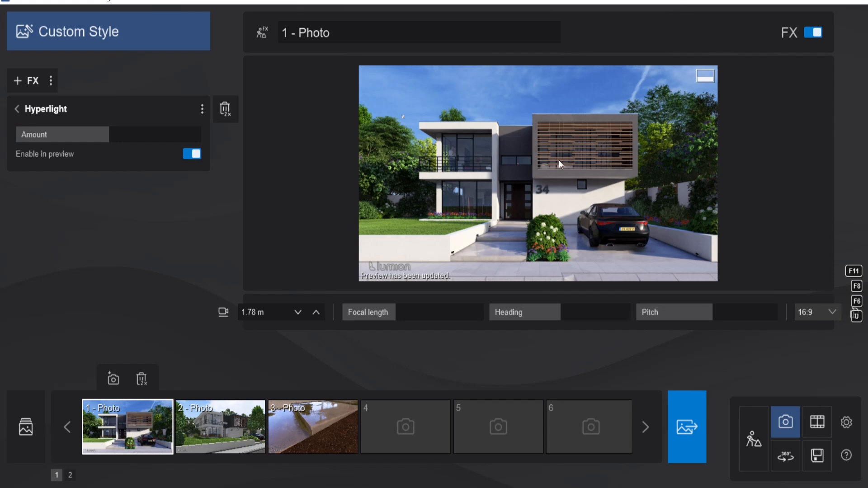
Open the Color correction effect and raise the temperature moderately to warm the photo
left_click(16, 109)
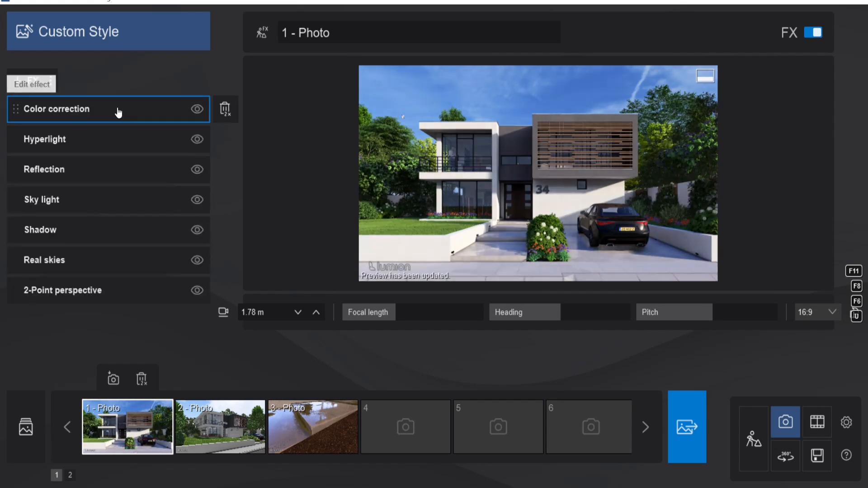
left_click(118, 113)
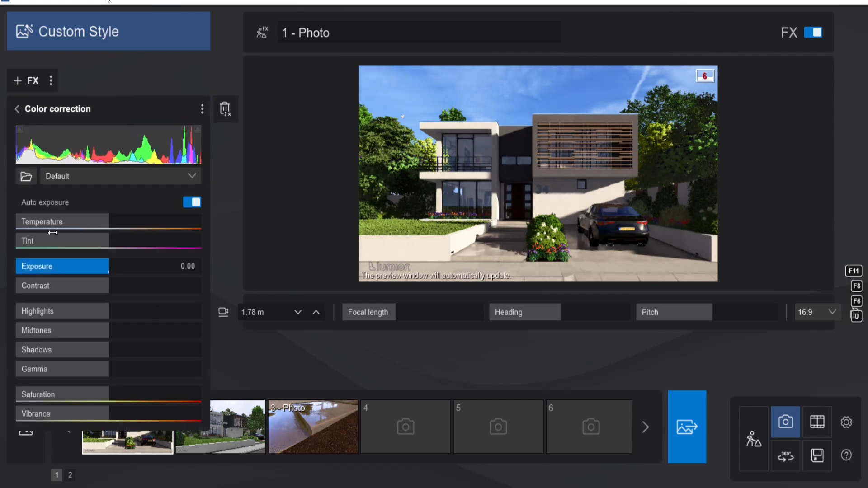
key("shift+1")
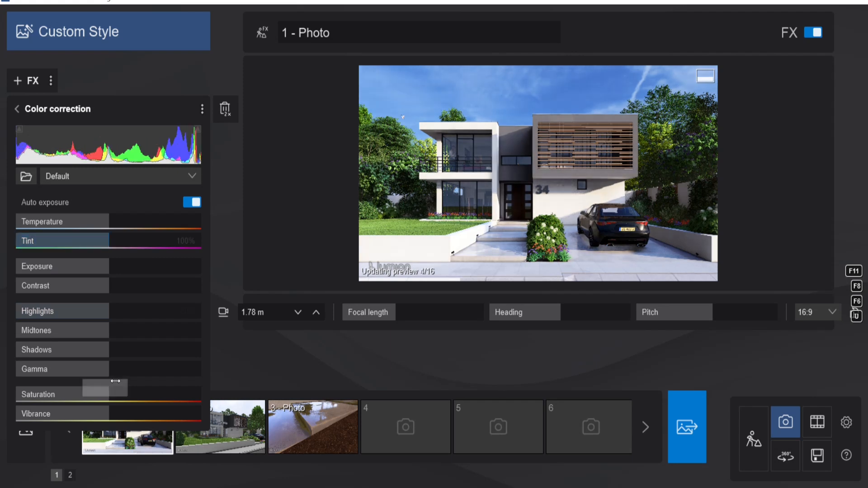
key("ctrl+1")
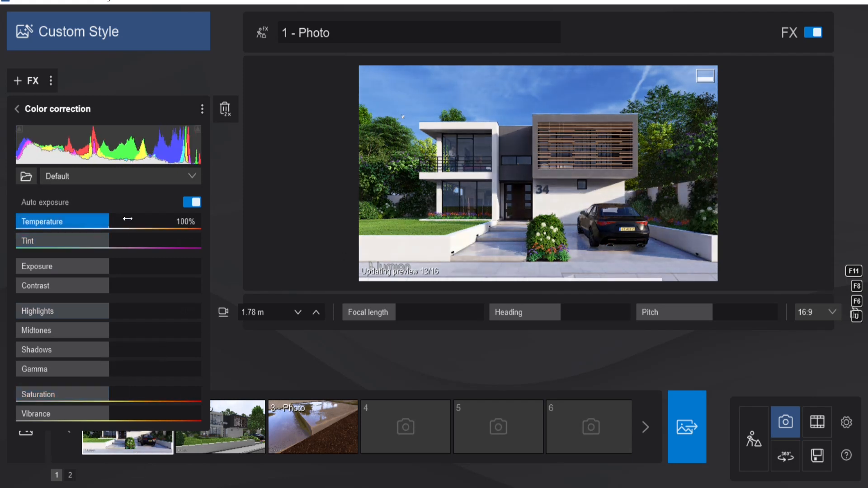
left_click_drag(126, 220, 139, 219)
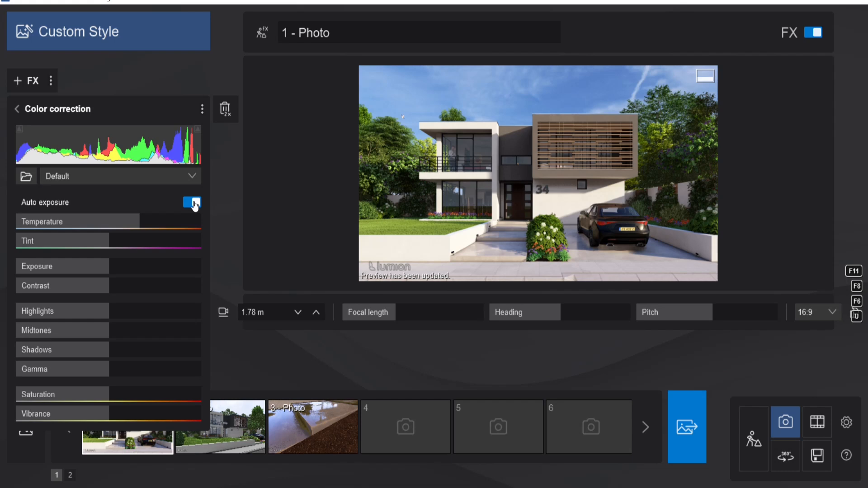
Turn off auto exposure and rebalance the tones with higher exposure, contrast and shadows and lower highlights
left_click(192, 203)
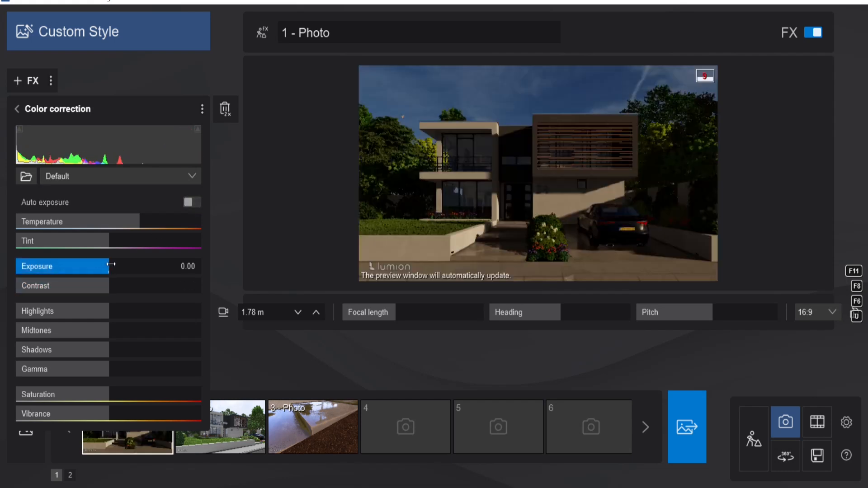
left_click_drag(122, 264, 149, 265)
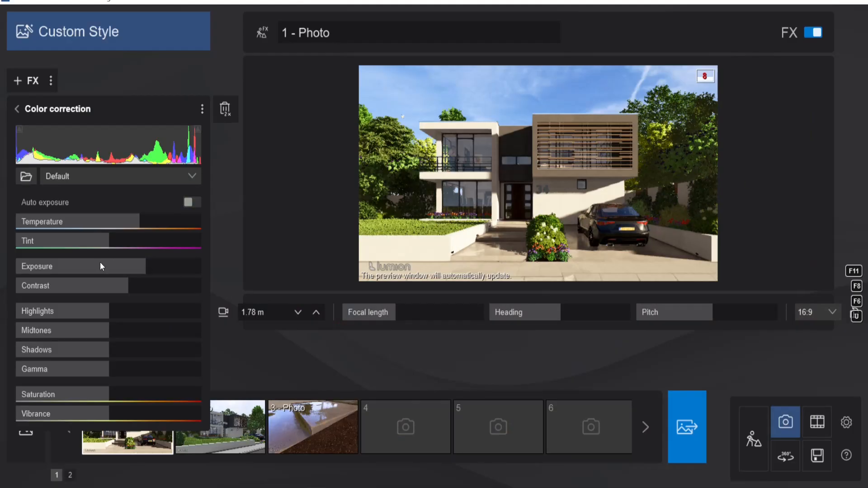
left_click_drag(107, 311, 84, 311)
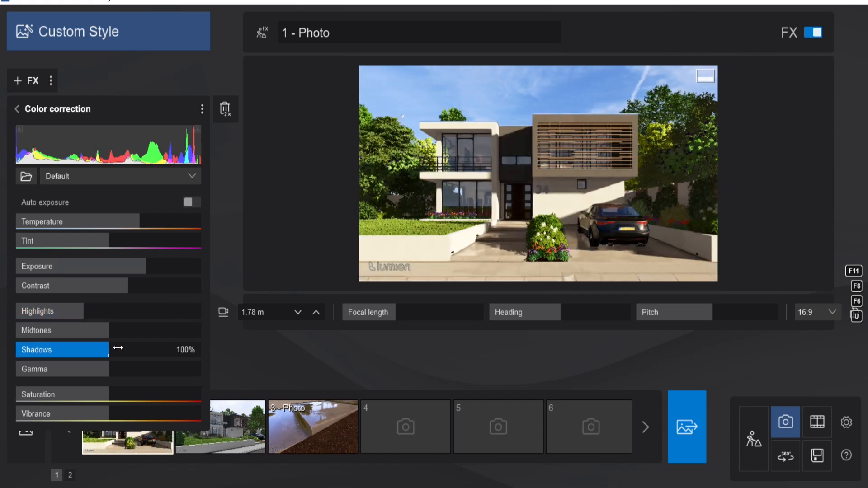
left_click_drag(118, 348, 125, 347)
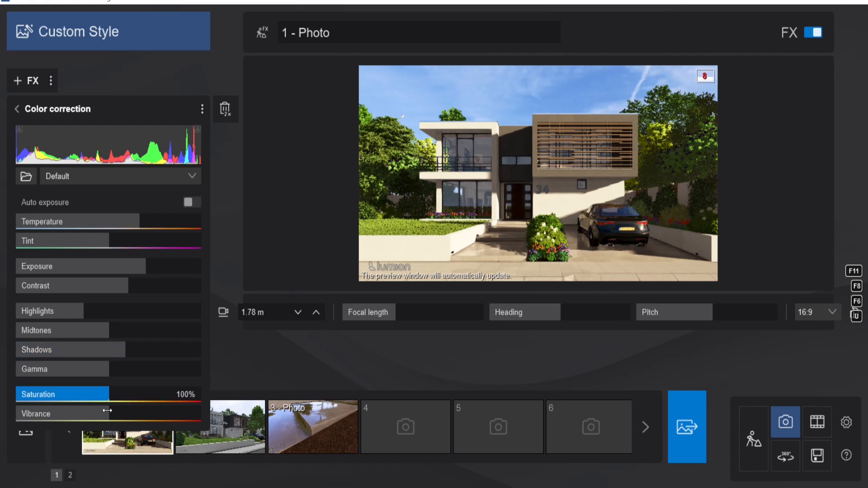
Reduce the saturation slightly in the Color correction effect
key("shift+1")
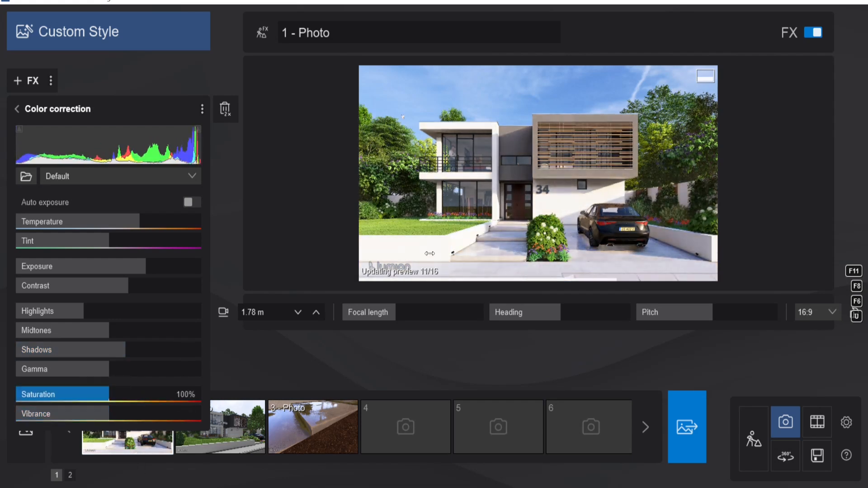
left_click(110, 392)
left_click_drag(108, 391, 95, 392)
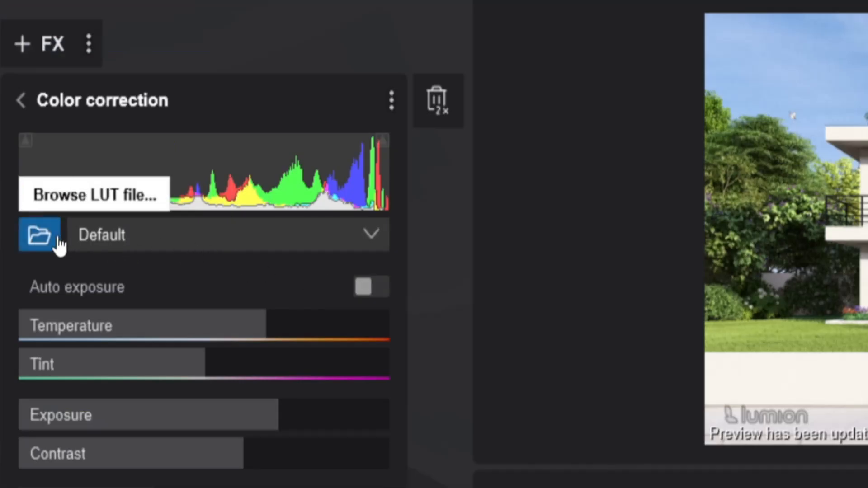
Try the Cinematic depth and Tropical paradise LUT presets and return the preset to Default
left_click(136, 234)
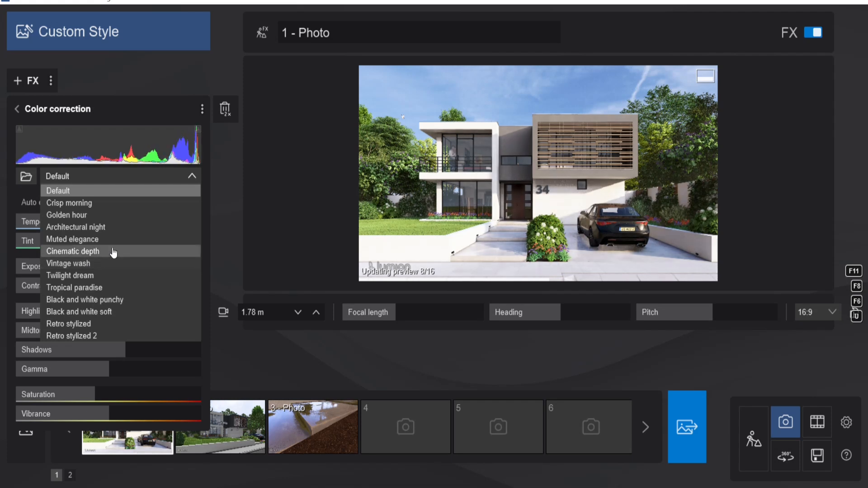
left_click(113, 252)
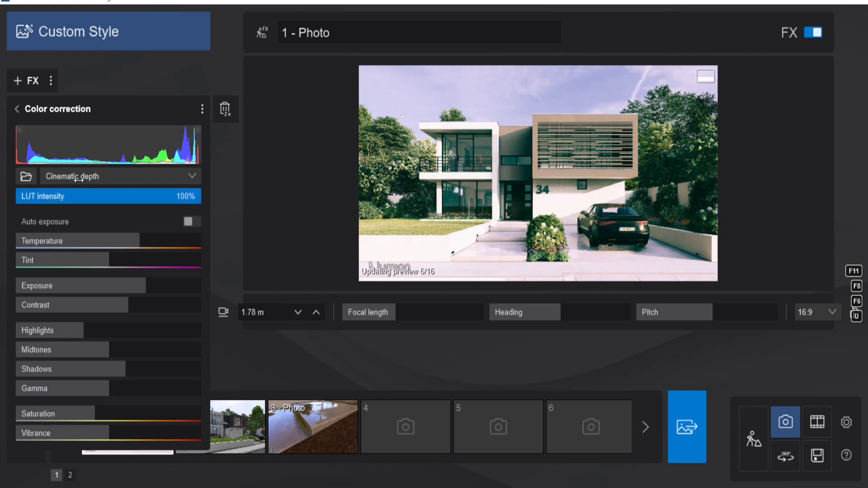
double_click(79, 180)
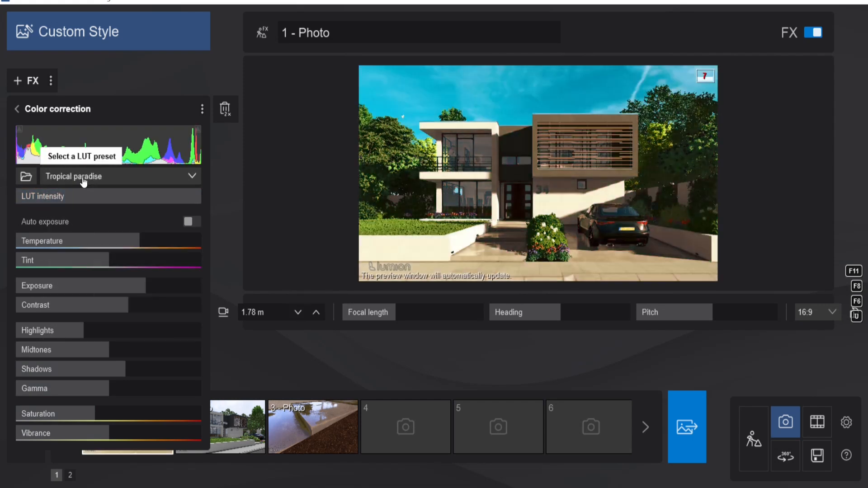
left_click(82, 179)
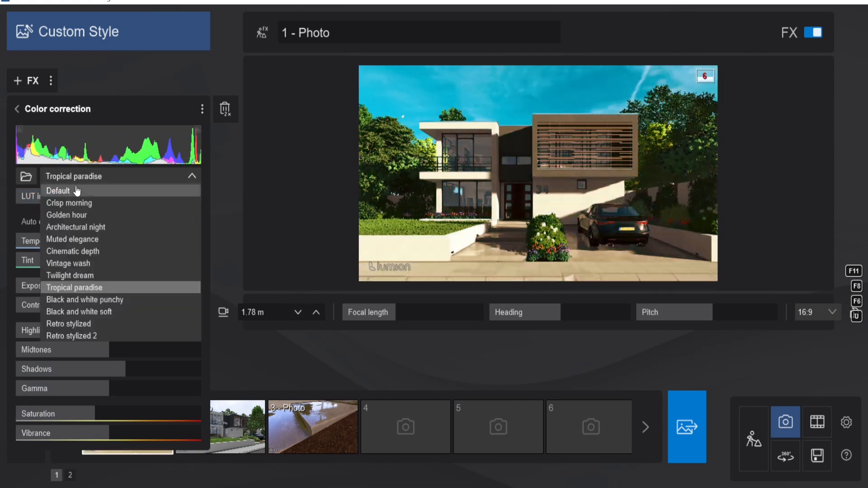
left_click(77, 191)
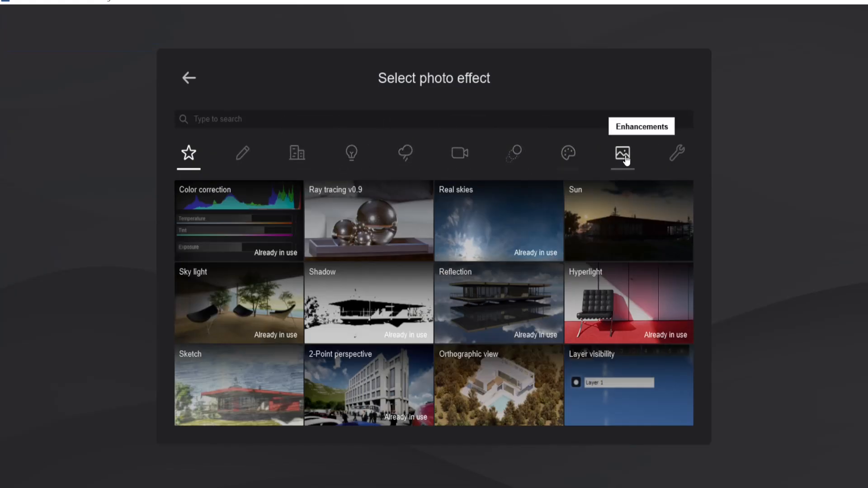
Add the Sharpen effect from the enhancement effects and set its intensity to 0.10
left_click(575, 162)
left_click(623, 162)
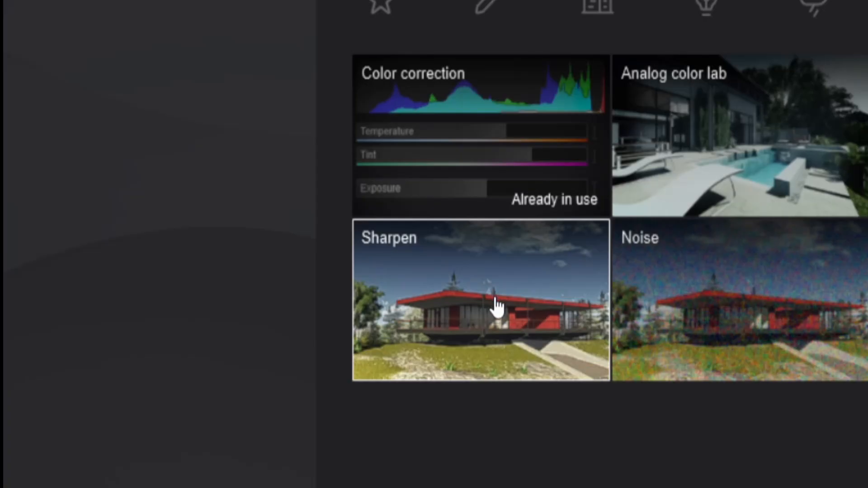
left_click(496, 307)
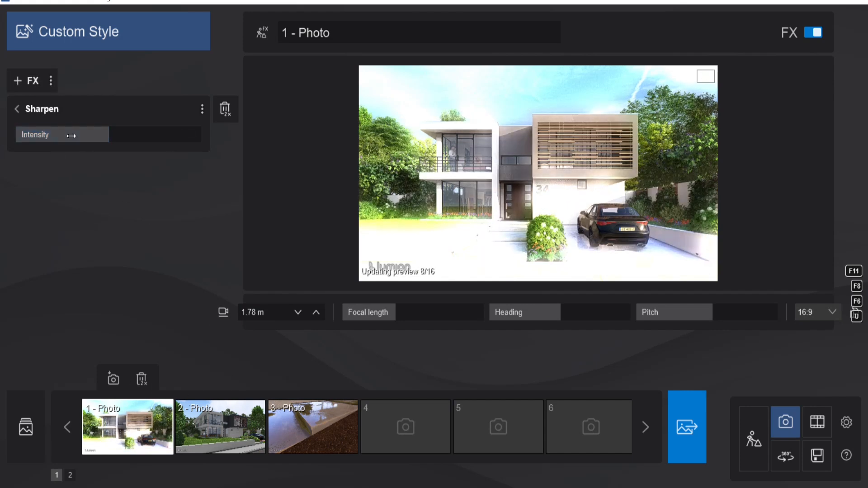
left_click_drag(71, 136, 19, 134)
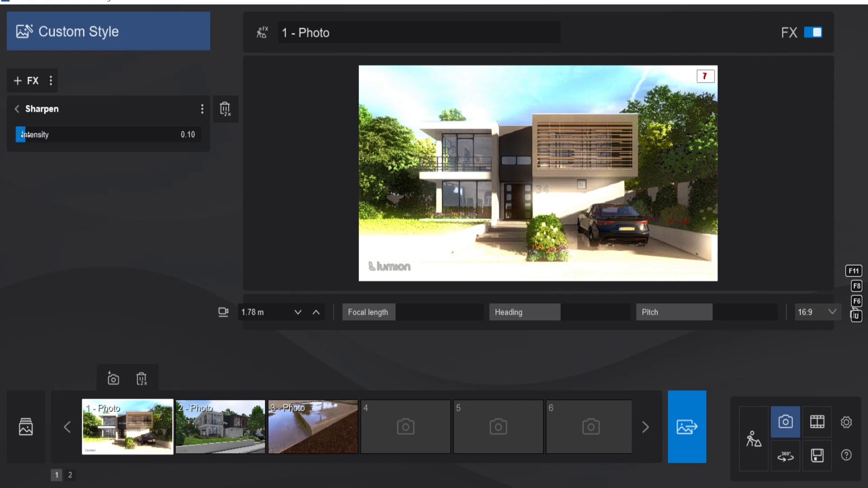
Reopen the Bloom effect and lower its amount to about 0.15
left_click(18, 110)
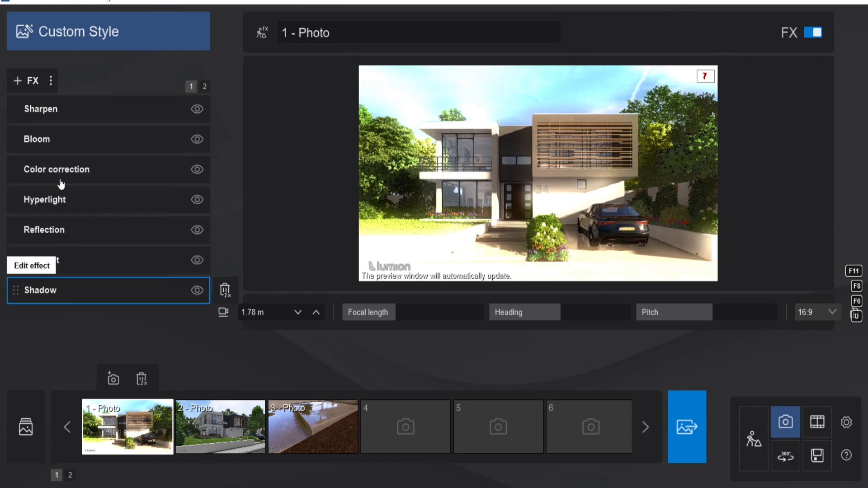
left_click(79, 139)
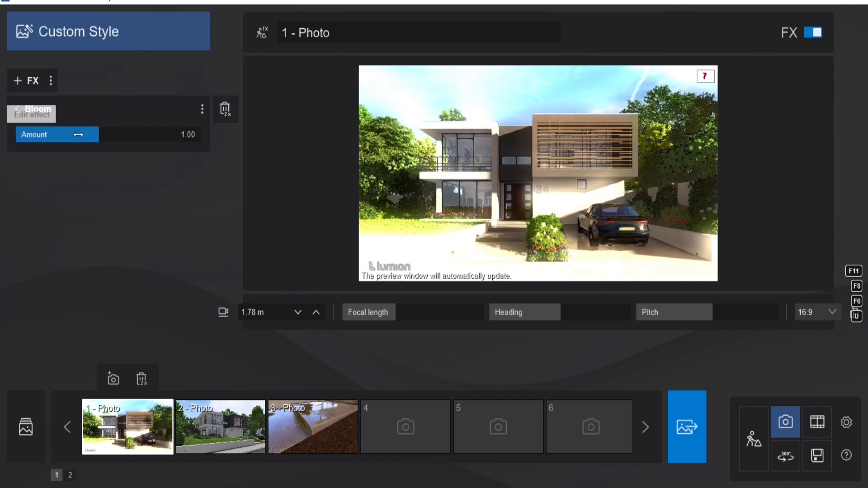
left_click(30, 135)
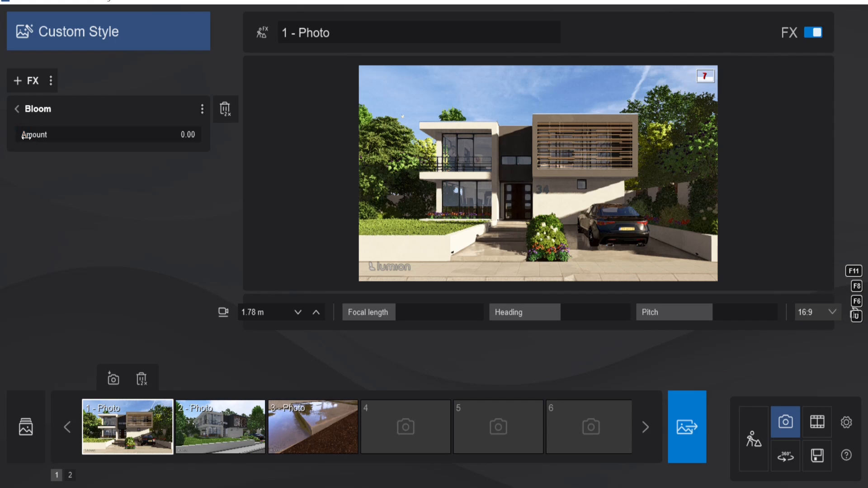
left_click_drag(26, 136, 53, 133)
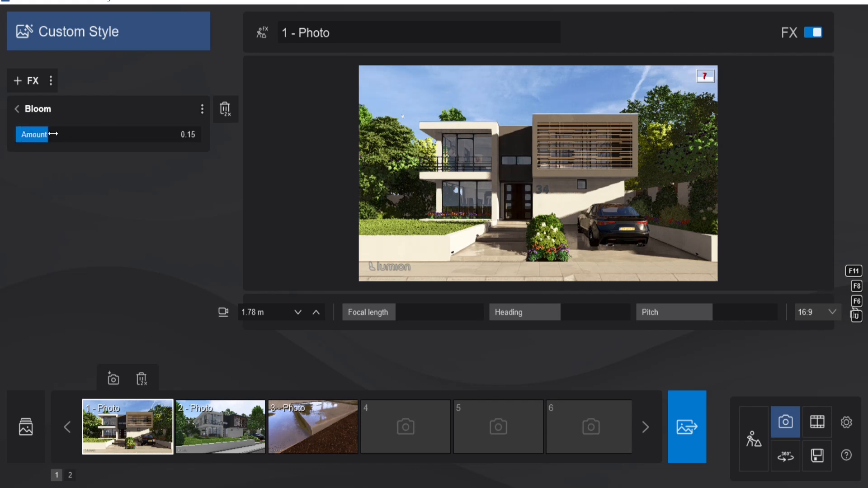
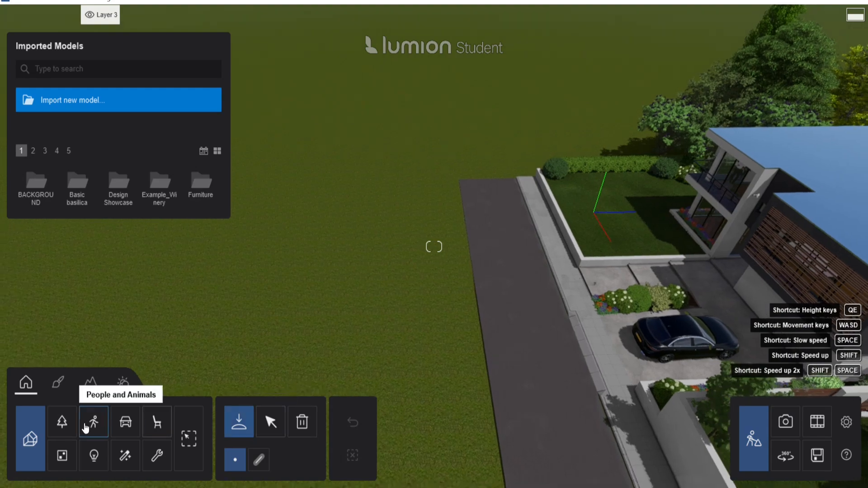
Lay out a line of trees on the grass across the road, mixing Australian Willow and Australian Willow Medium
left_click(270, 422)
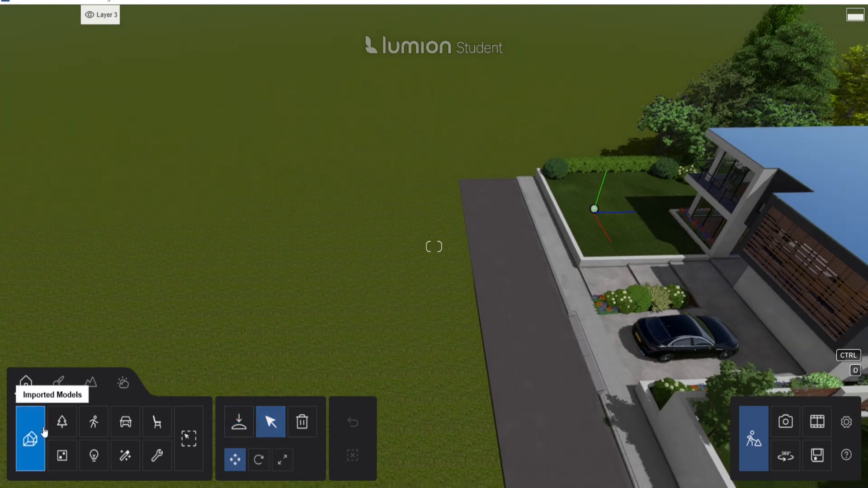
left_click(62, 422)
mouse_move(475, 281)
right_mouse_down()
mouse_move(405, 274)
mouse_move(485, 275)
right_mouse_up()
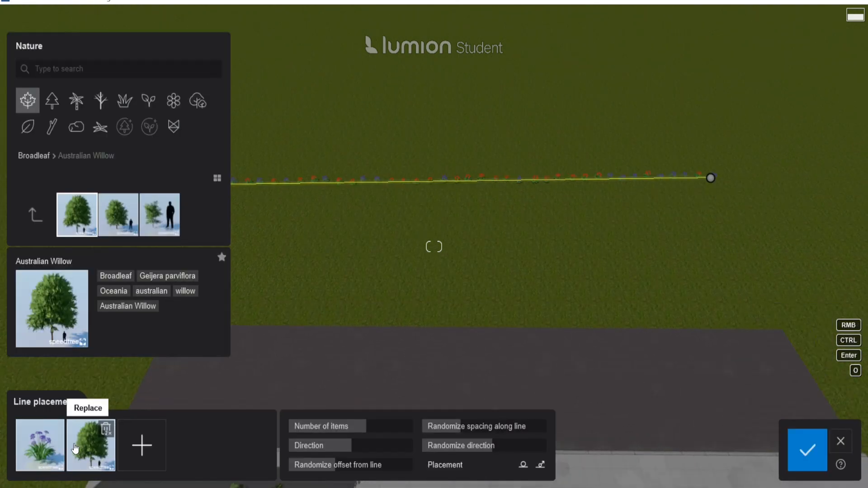
double_click(52, 433)
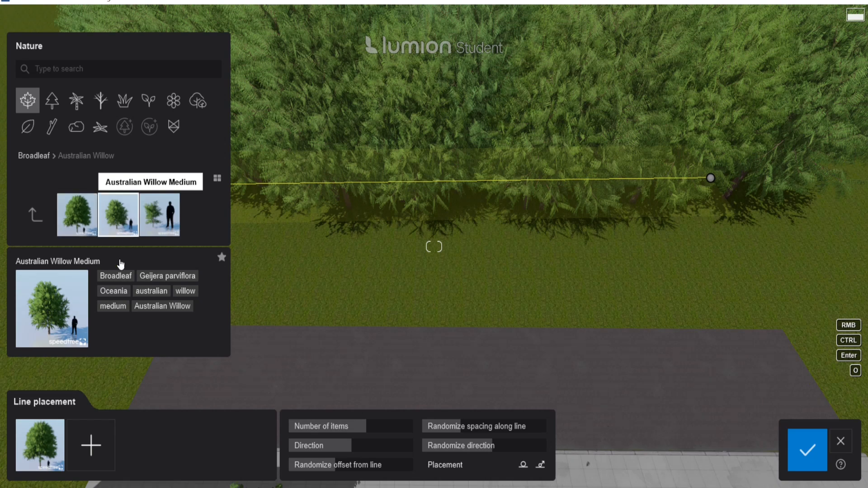
left_click(92, 445)
right_click_drag(320, 310, 320, 271)
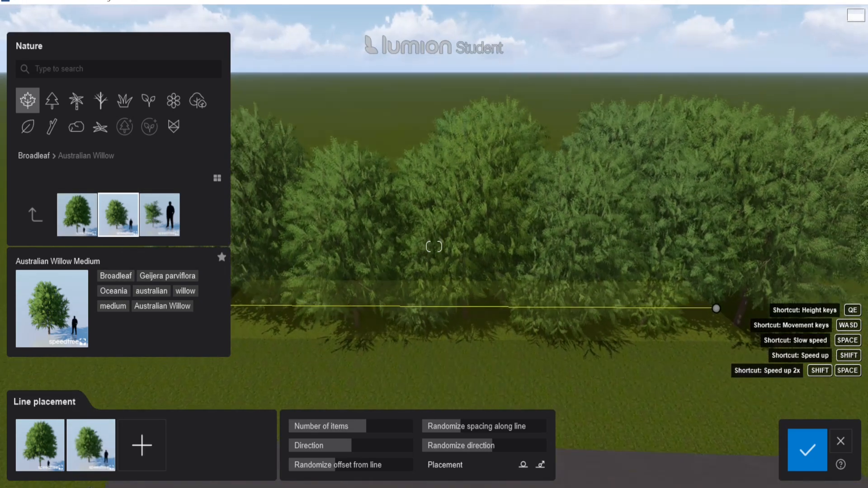
Reduce the number of items along the willow line slightly and check its spacing from above
scroll(434, 246, "down", 3)
mouse_move(355, 426)
left_mouse_down()
mouse_move(341, 426)
mouse_move(354, 426)
left_mouse_up()
mouse_move(371, 362)
right_mouse_down()
mouse_move(371, 328)
mouse_move(370, 364)
right_mouse_up()
key("w")
key("e")
key("s")
key("q")
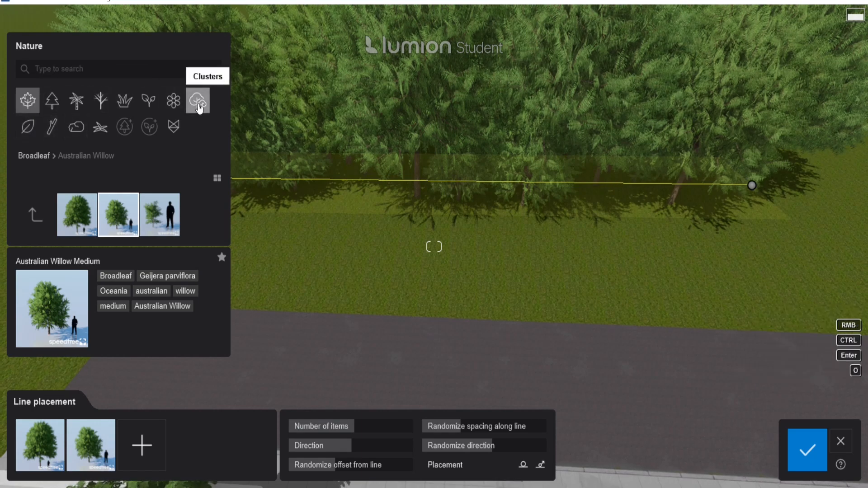
Add AmericanBoxwood RT shrubs to the tree line and accept the line placement
left_click(149, 101)
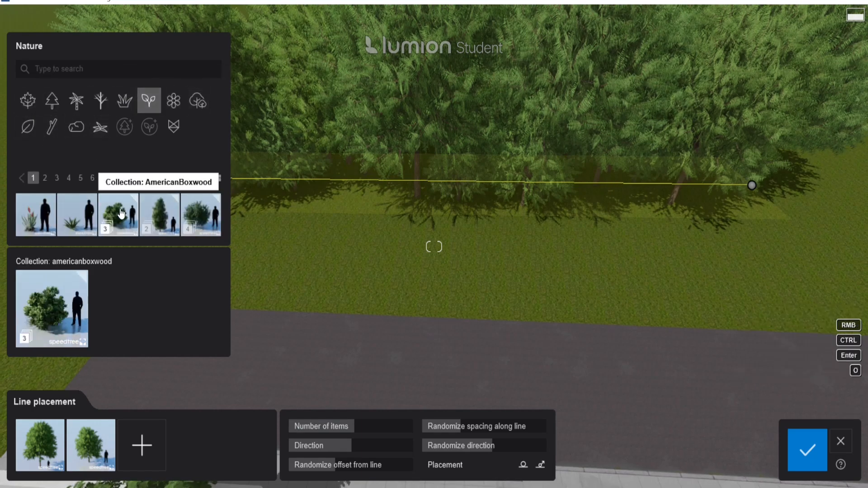
left_click(118, 215)
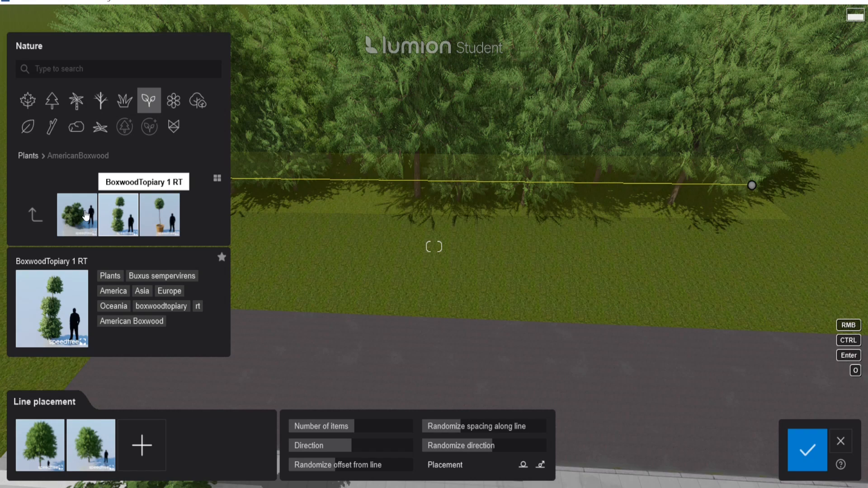
left_click(137, 452)
right_click_drag(376, 259, 381, 230)
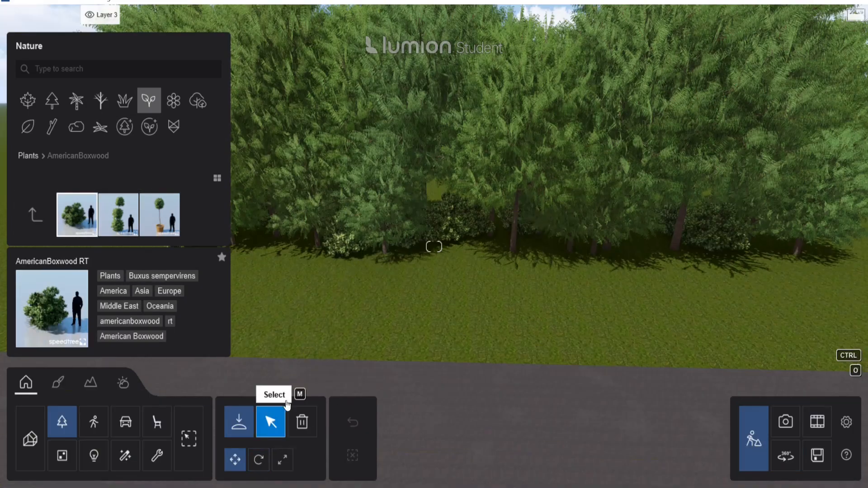
Move individual AmericanBoxwood shrubs forward to fill the gaps in front of the willow trunks
left_click(284, 408)
key("q")
right_click_drag(340, 204, 389, 240)
left_click_drag(401, 257, 422, 211)
left_click_drag(343, 235, 351, 261)
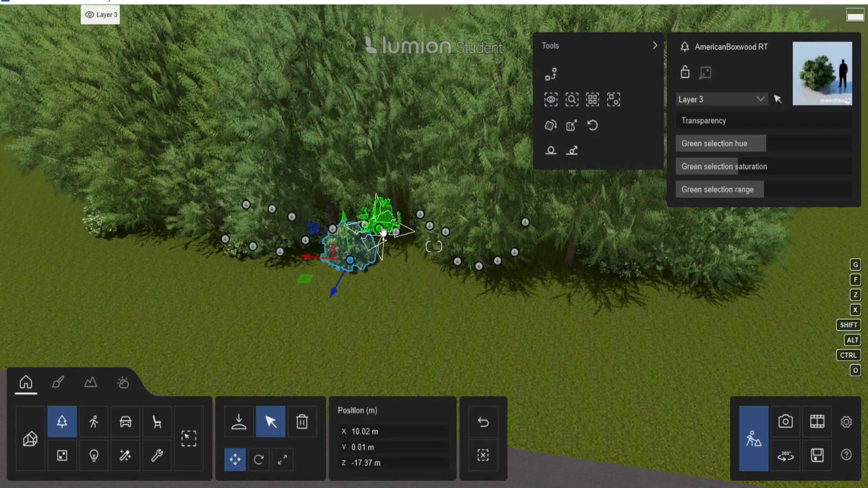
left_click_drag(378, 229, 404, 262)
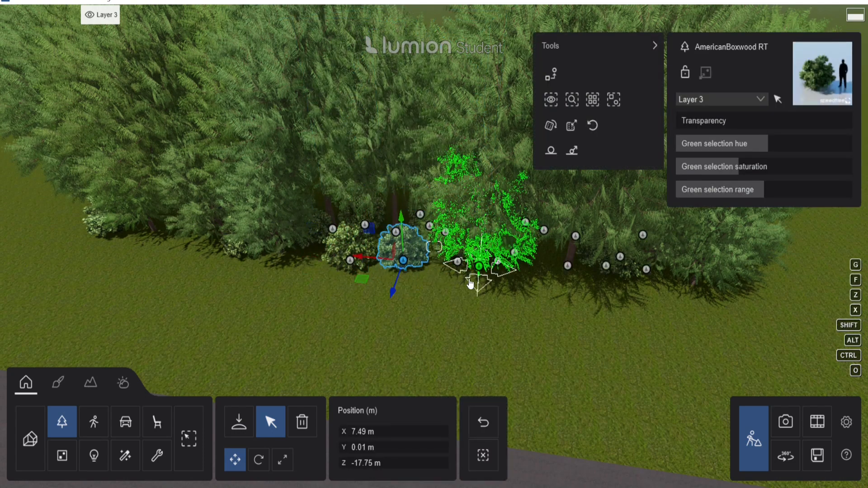
left_click_drag(475, 272, 462, 277)
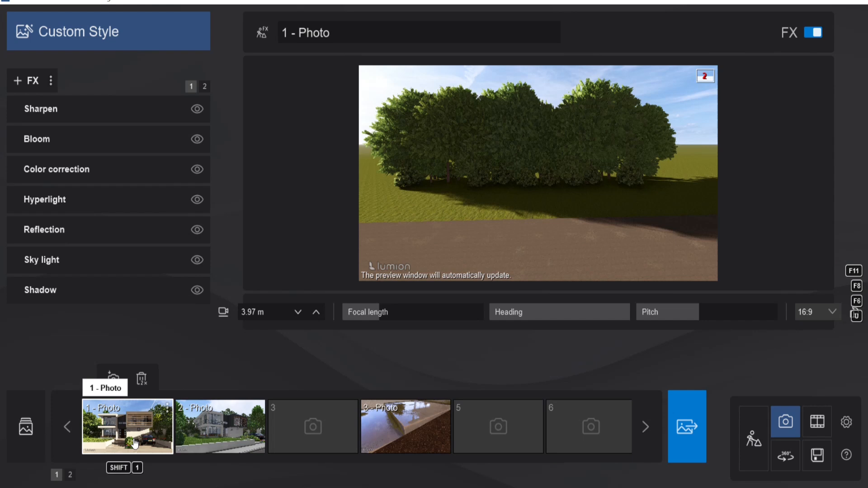
Lower the man standing on the upper floor into the ground-floor dining room, with his Y position at 0.76 m
left_click(126, 427)
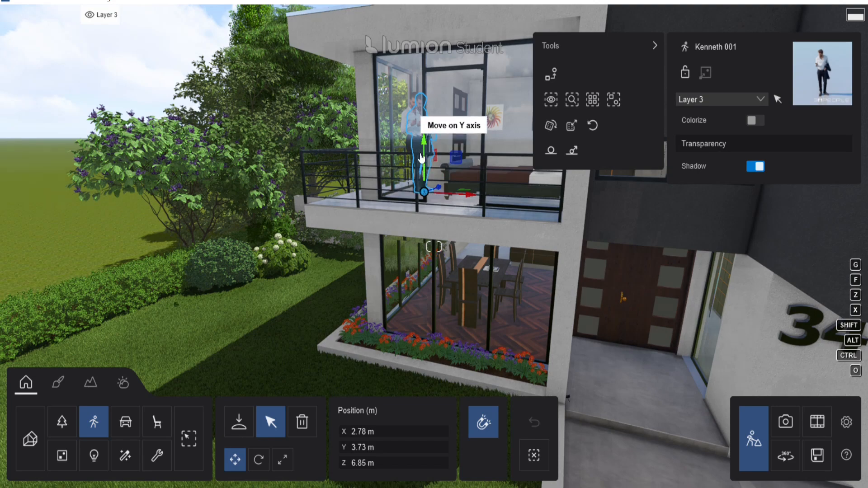
left_click_drag(421, 158, 414, 278)
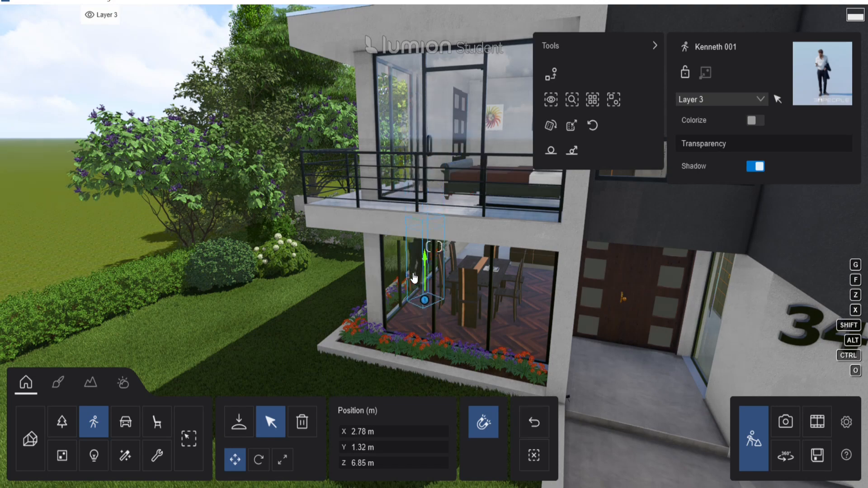
right_click_drag(413, 284, 452, 318)
key("w")
key("s")
key("s")
key("w")
key("s")
key("d")
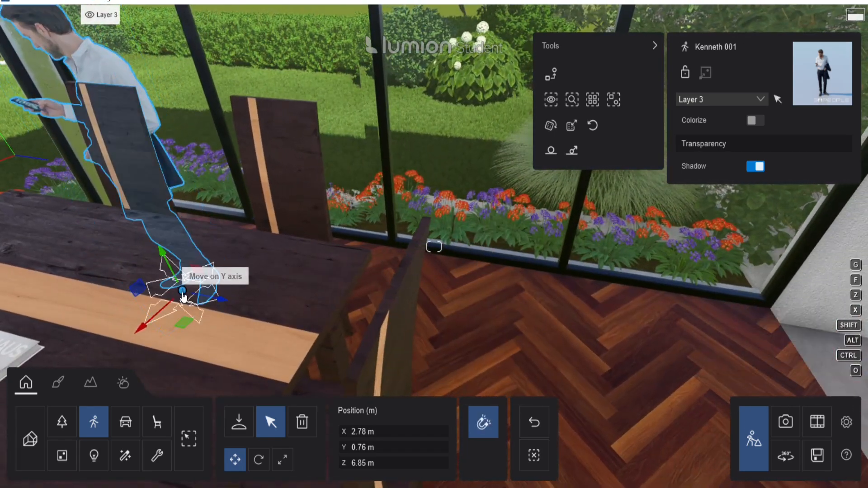
mouse_move(601, 384)
left_mouse_down()
mouse_move(582, 398)
mouse_move(597, 399)
left_mouse_up()
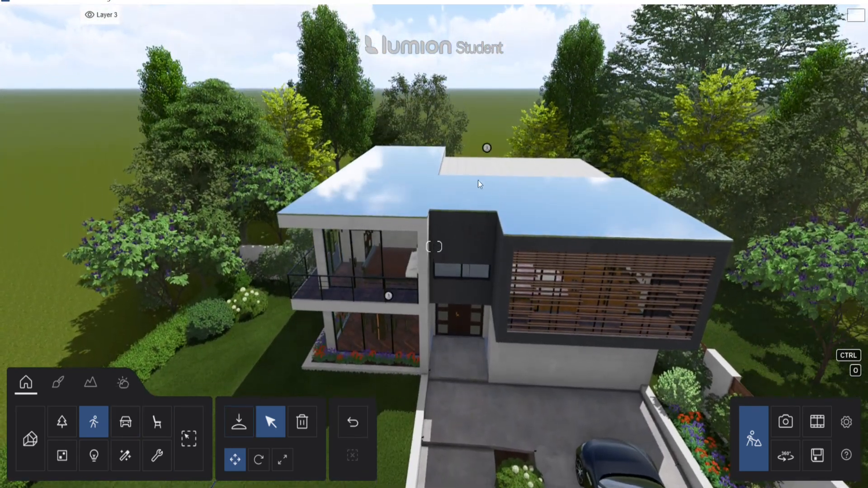
Delete the flying pigeons above the villa's roof
left_click(487, 149)
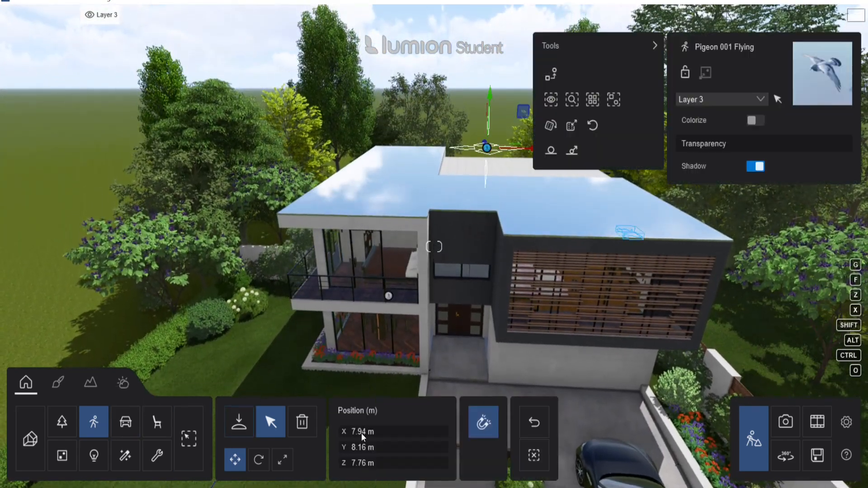
left_click(302, 422)
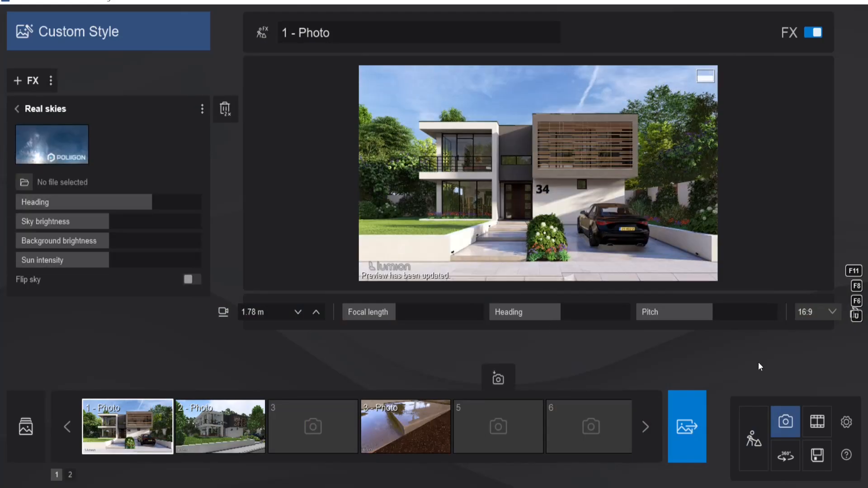
Set the metallic paint of the car parked in the driveway to 15%
left_click(754, 436)
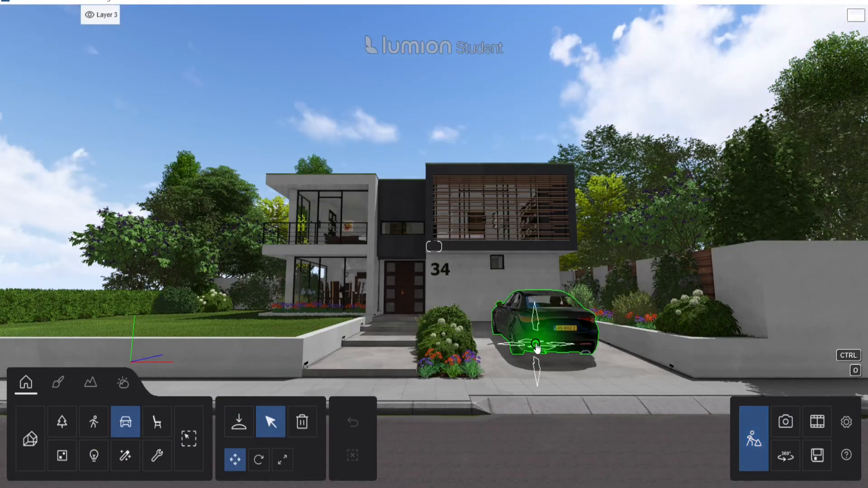
left_click(536, 346)
key("q")
right_click_drag(536, 348, 540, 398)
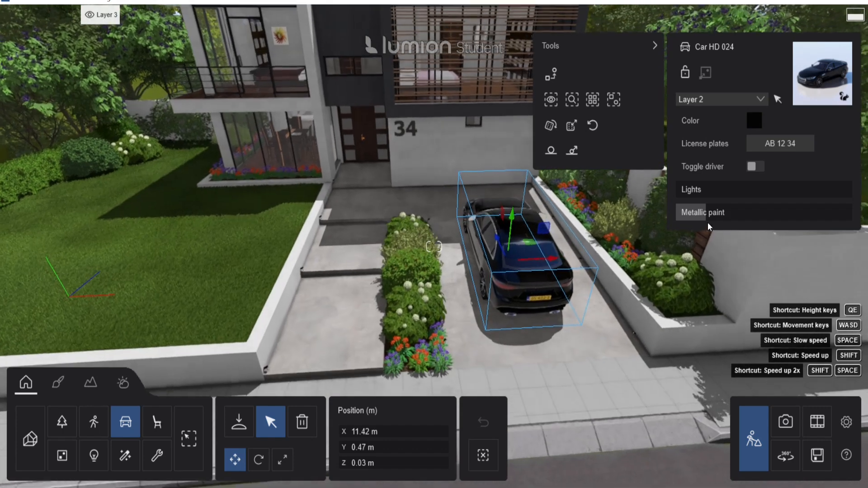
left_click_drag(708, 213, 644, 224)
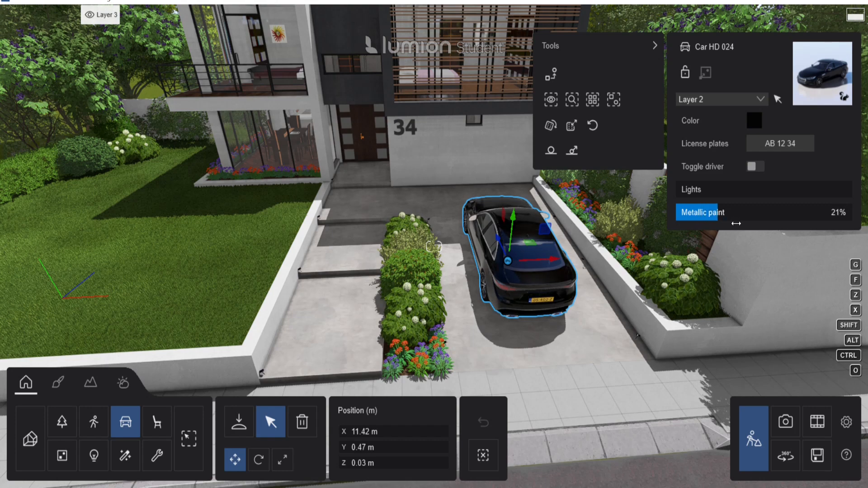
left_click_drag(736, 224, 781, 221)
left_click_drag(726, 218, 704, 219)
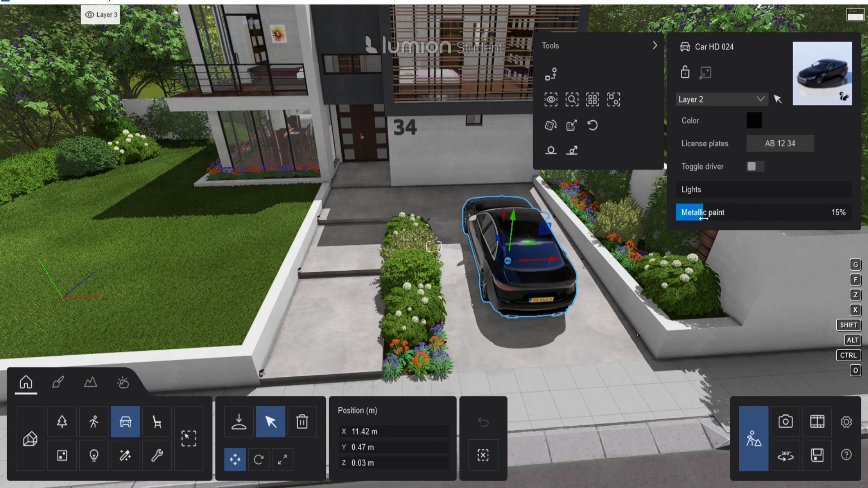
Rotate the parked car so its front faces the street and change its color to white
key("r")
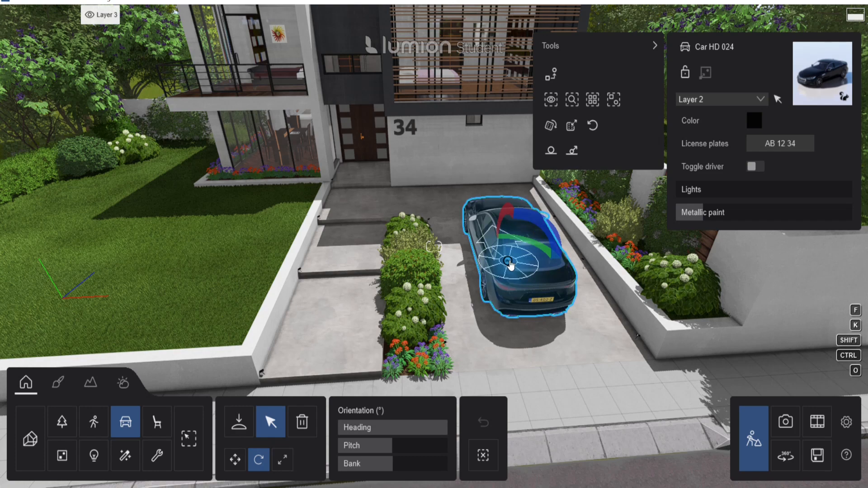
left_click_drag(510, 265, 533, 322)
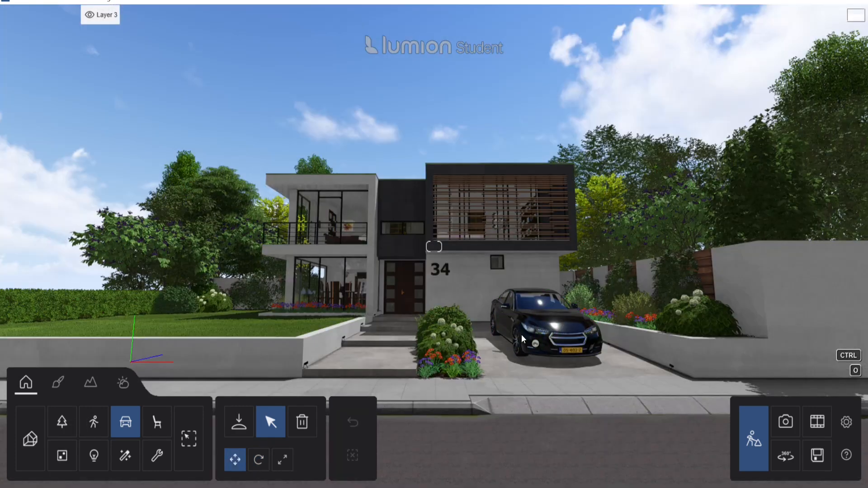
left_click(522, 335)
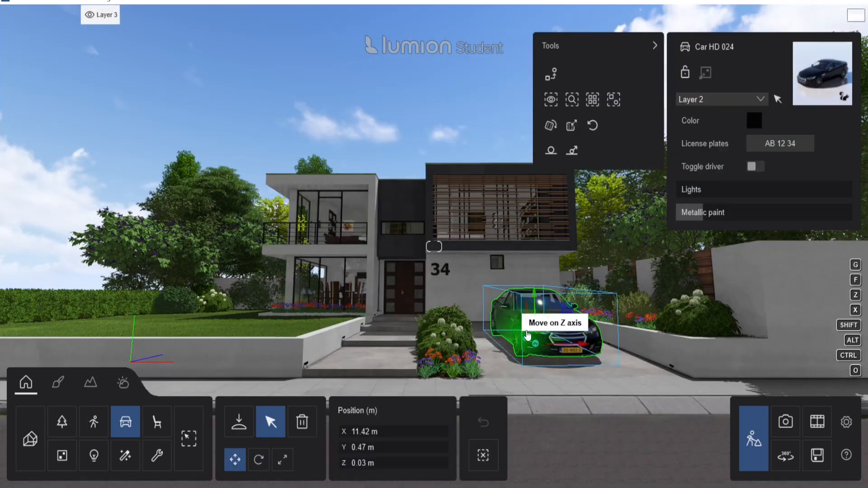
left_click(755, 120)
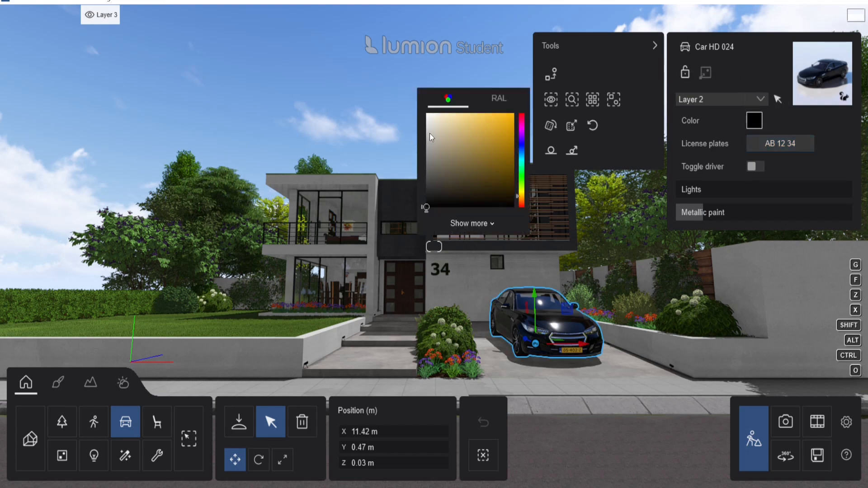
left_click_drag(429, 134, 391, 104)
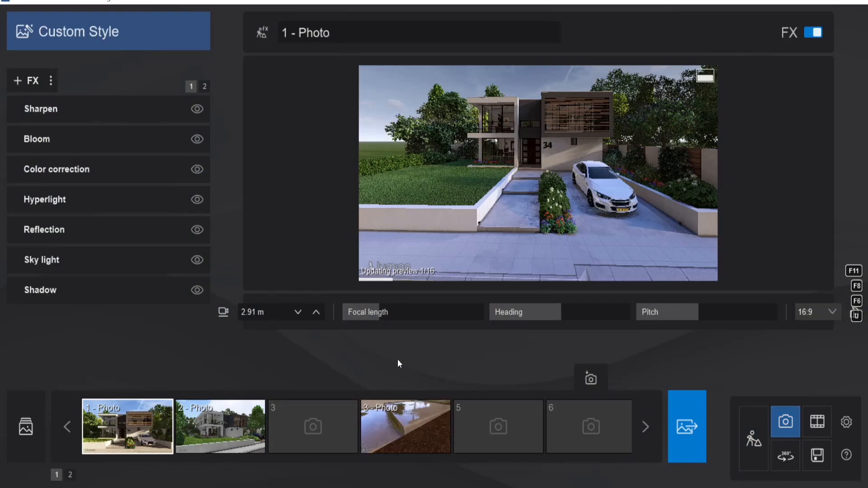
Review the Sharpen, Bloom and Sky light effect settings of photo 1
left_click(51, 109)
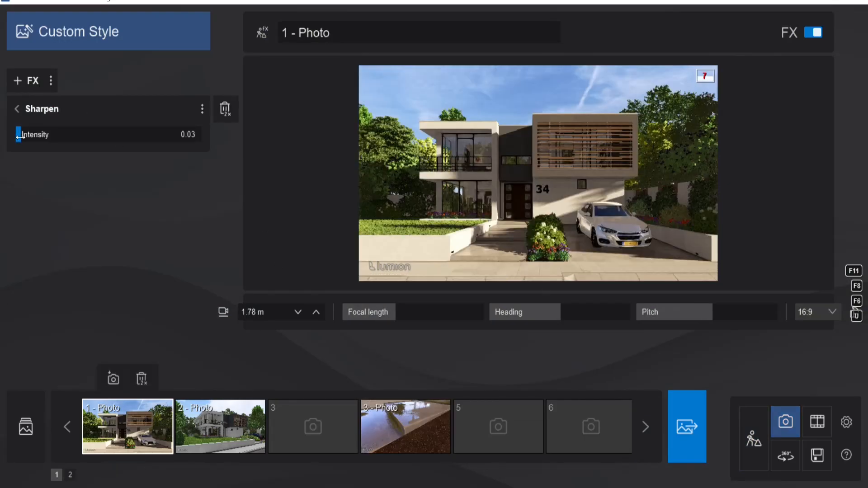
left_click(17, 108)
left_click(123, 142)
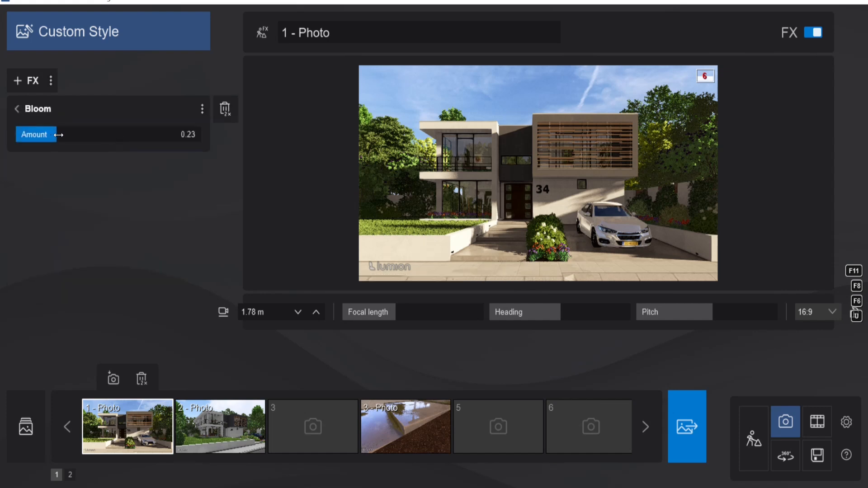
left_click(29, 110)
left_click(111, 134)
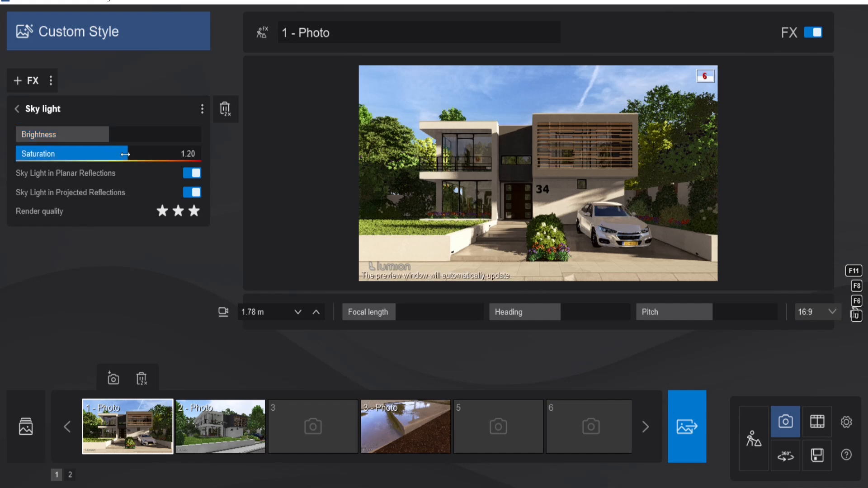
left_click(17, 109)
Add the Autumn colors effect with the Green preset, setting color variation to 0.08 and color saturation to 1.42
left_click(26, 80)
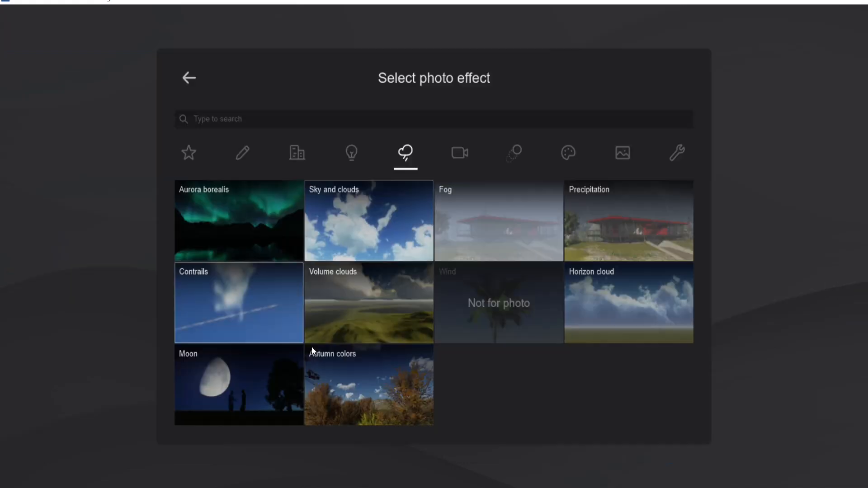
left_click(355, 377)
left_click(150, 170)
left_click(127, 183)
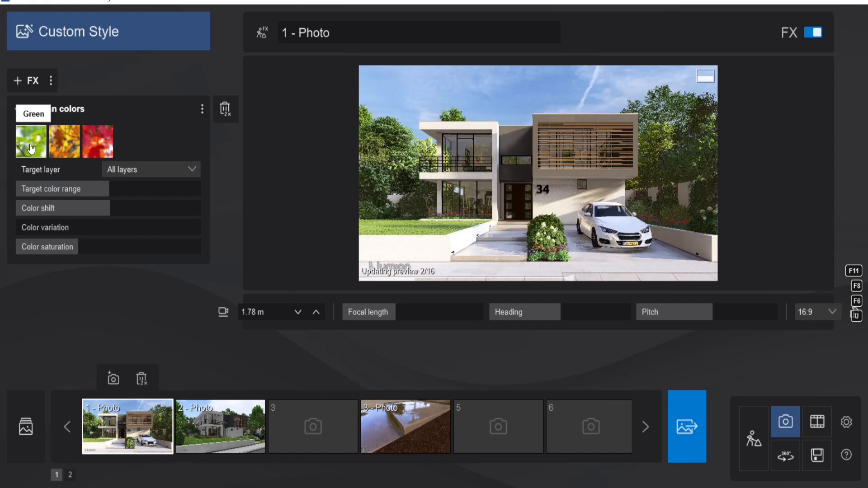
left_click(31, 141)
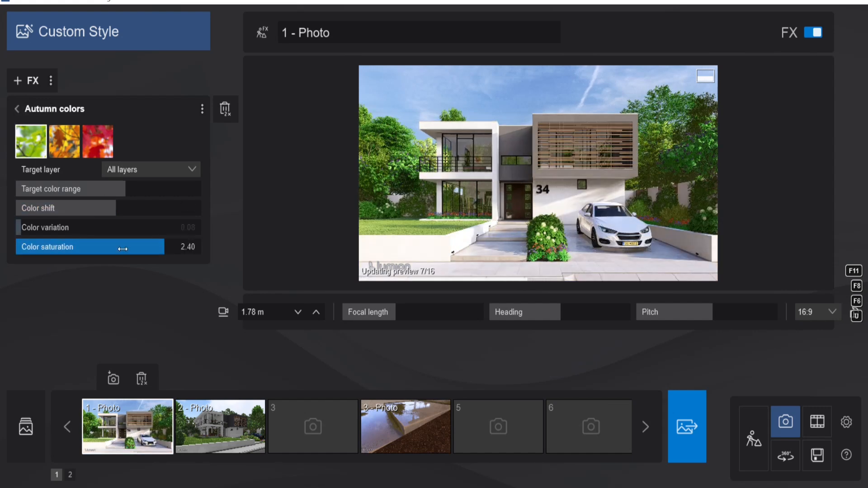
left_click(114, 249)
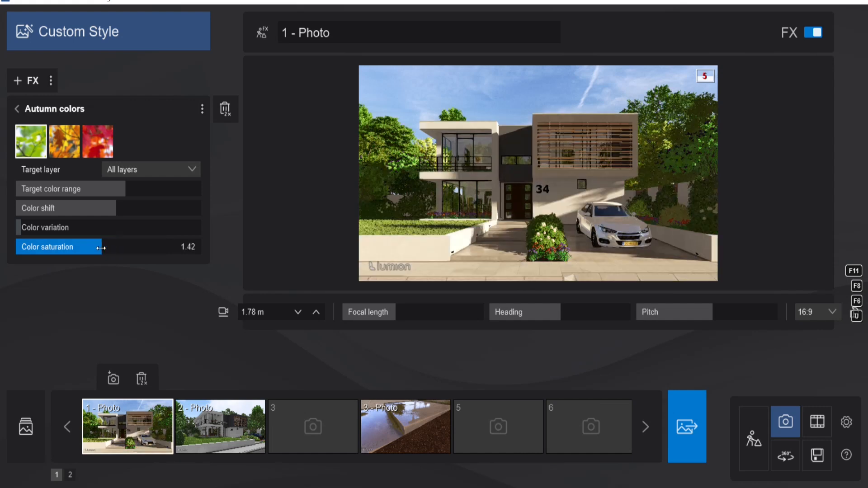
Compare photo 1 with the Autumn colors effect disabled and enabled, leaving the effect enabled
left_click(193, 110)
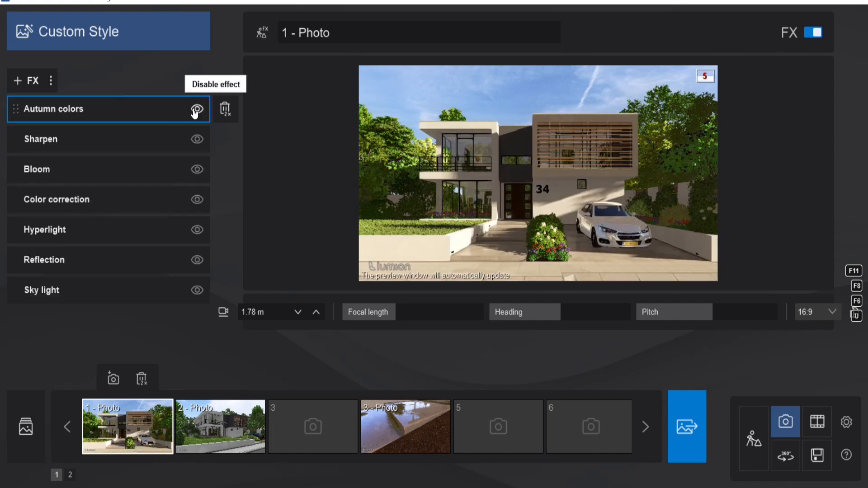
left_click(195, 110)
left_click(194, 111)
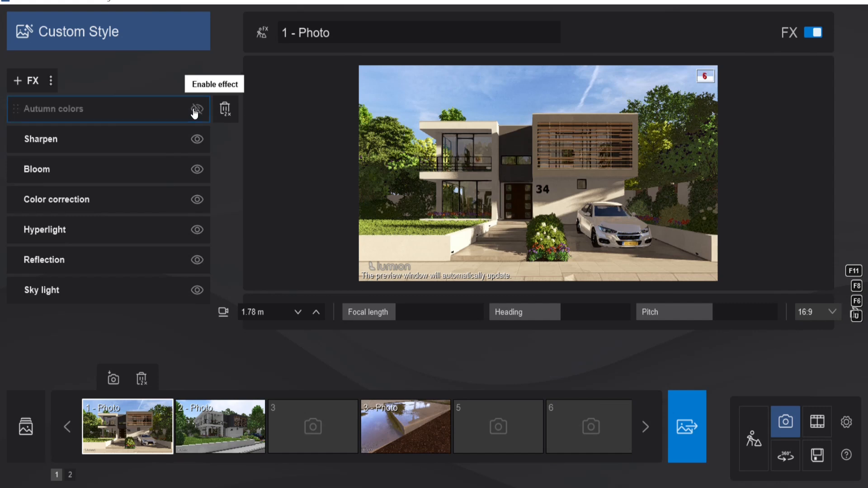
left_click(194, 112)
left_click(177, 109)
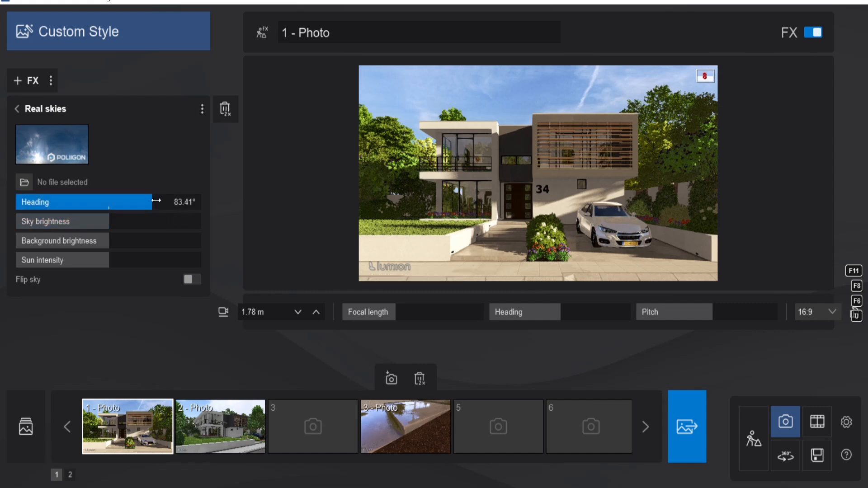
Fine-tune the Real skies heading of photo 1 and check the Shadow effect settings
left_click_drag(156, 200, 158, 200)
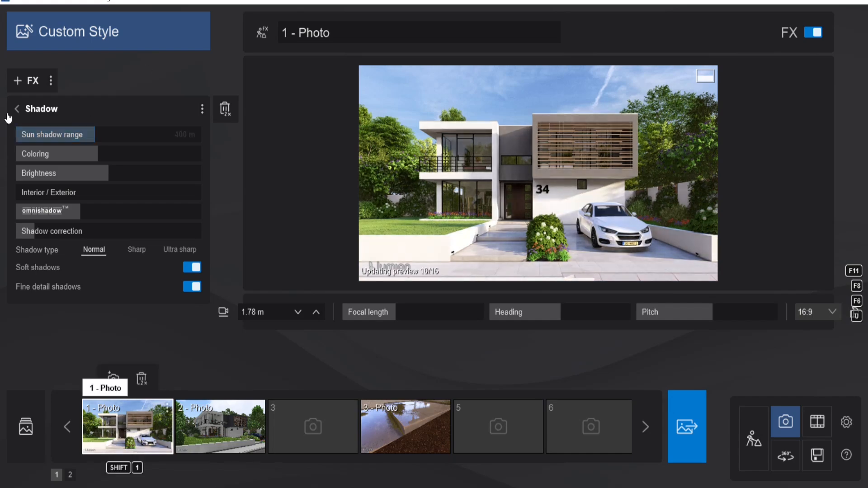
left_click(17, 109)
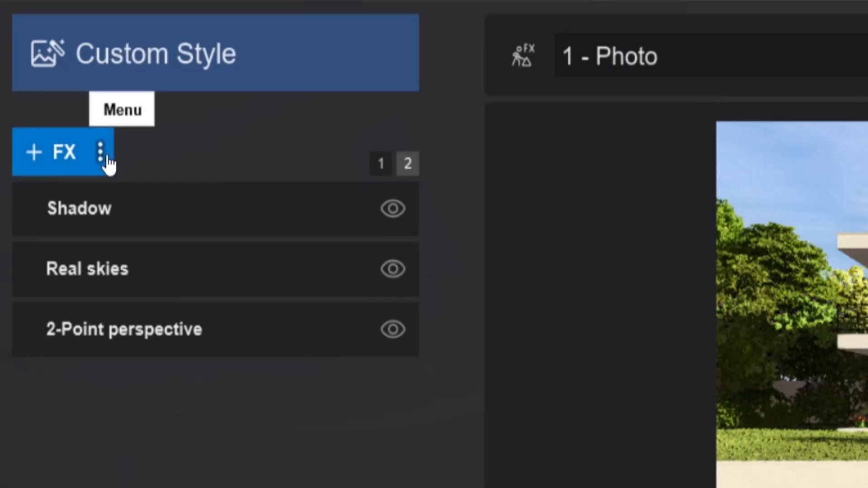
Copy the complete effect list of photo 1 and paste it onto photo 2
left_click(107, 158)
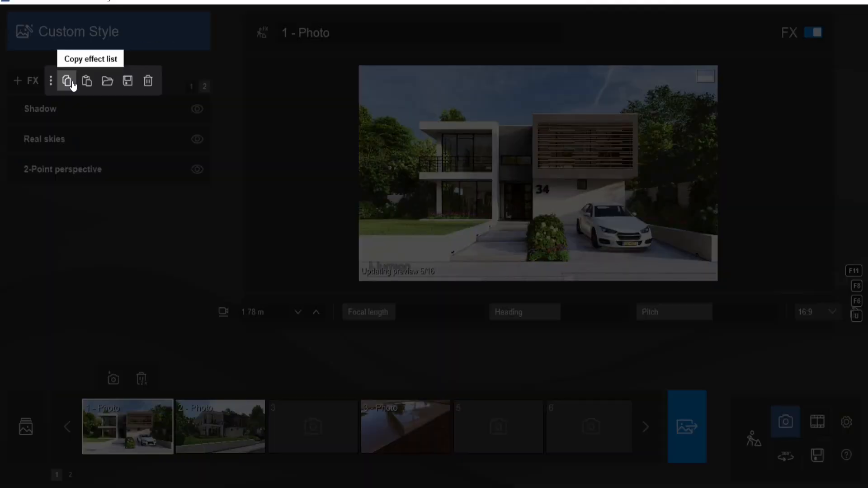
left_click(143, 156)
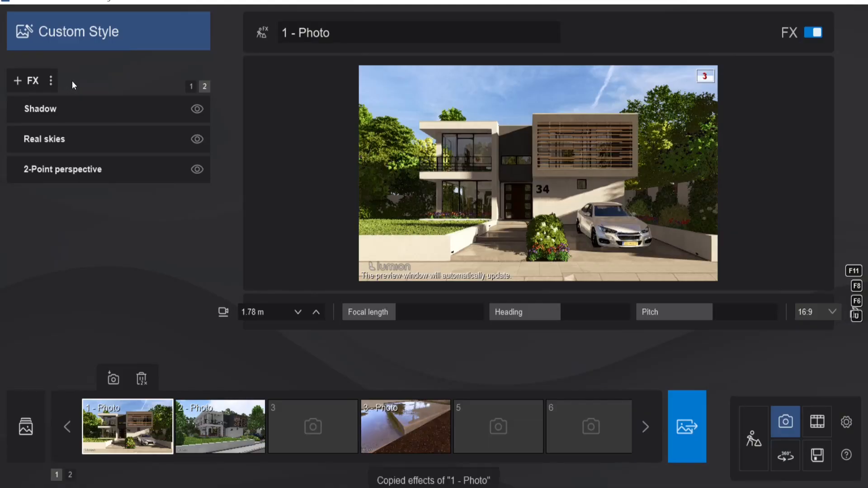
left_click(214, 432)
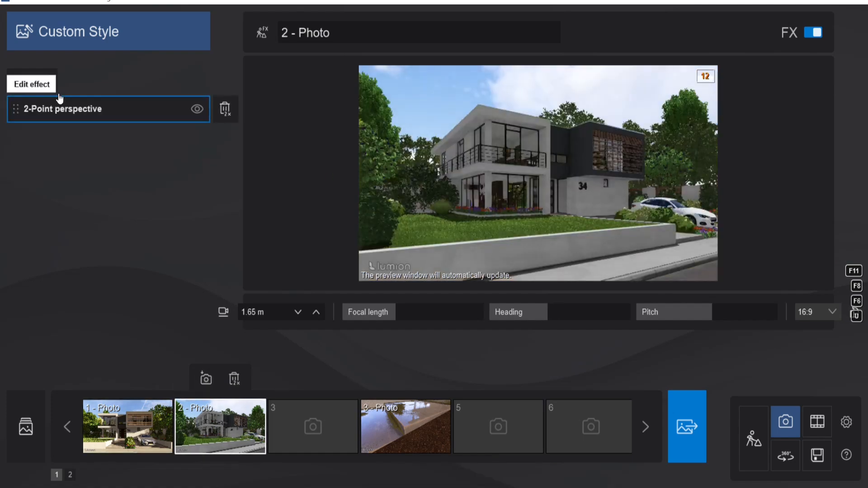
left_click(52, 81)
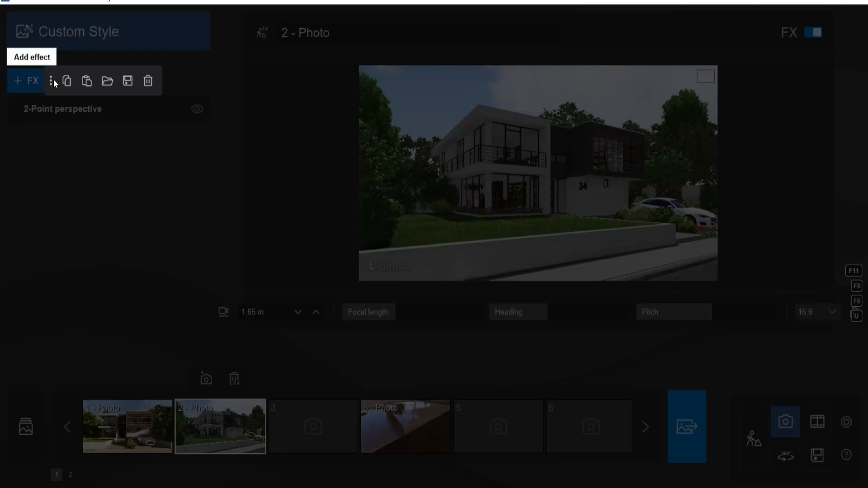
left_click(87, 82)
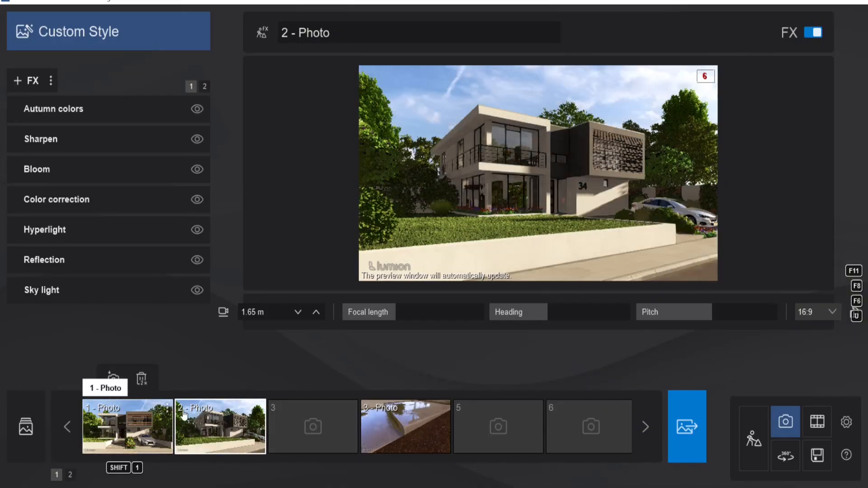